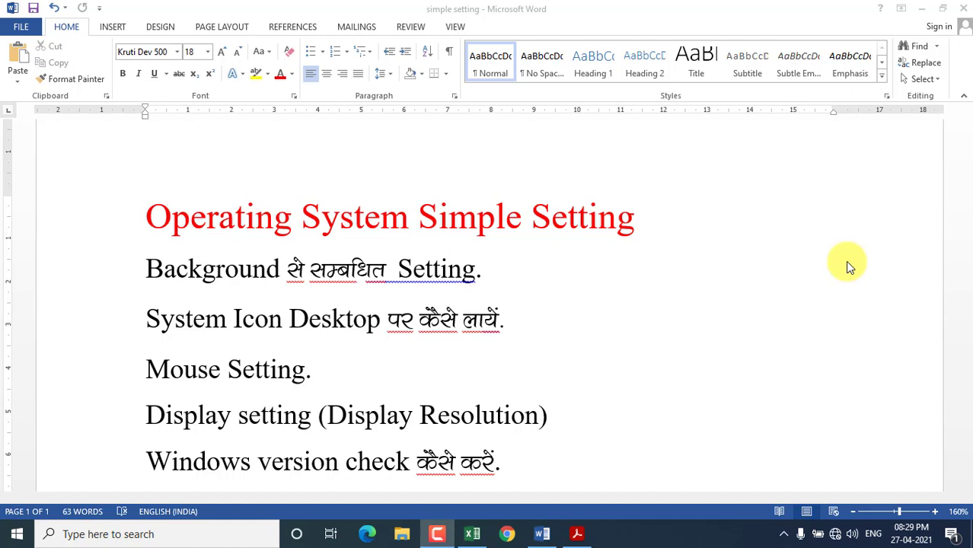
Step: Read through the Operating System Simple Setting topic list in the document, down to the Common File Extension heading, and return to its title
scroll(850, 266, "down", 1)
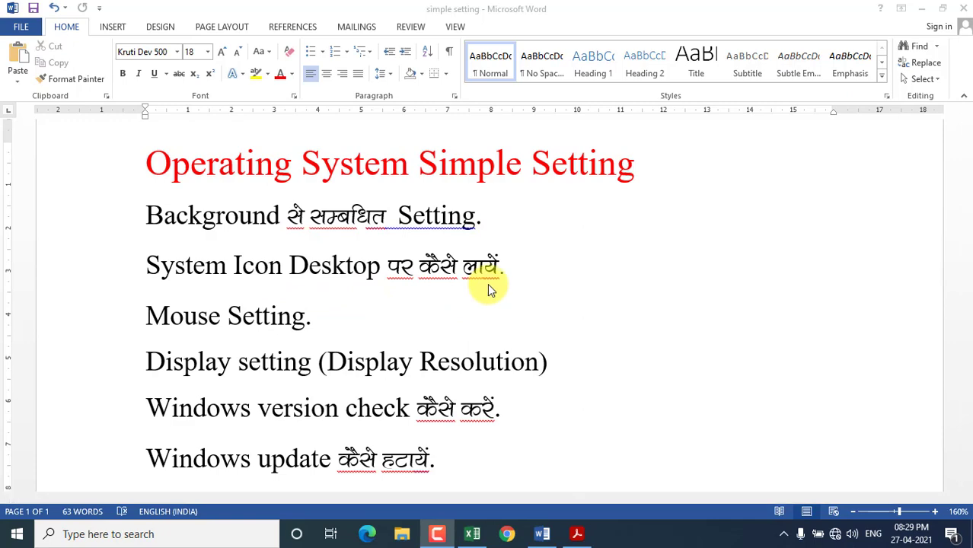
scroll(488, 290, "down", 1)
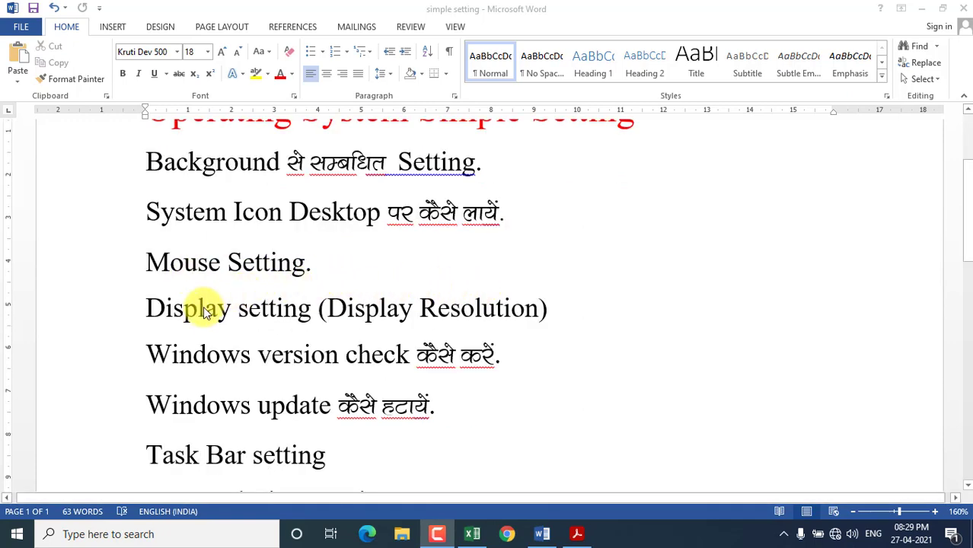
scroll(296, 314, "down", 1)
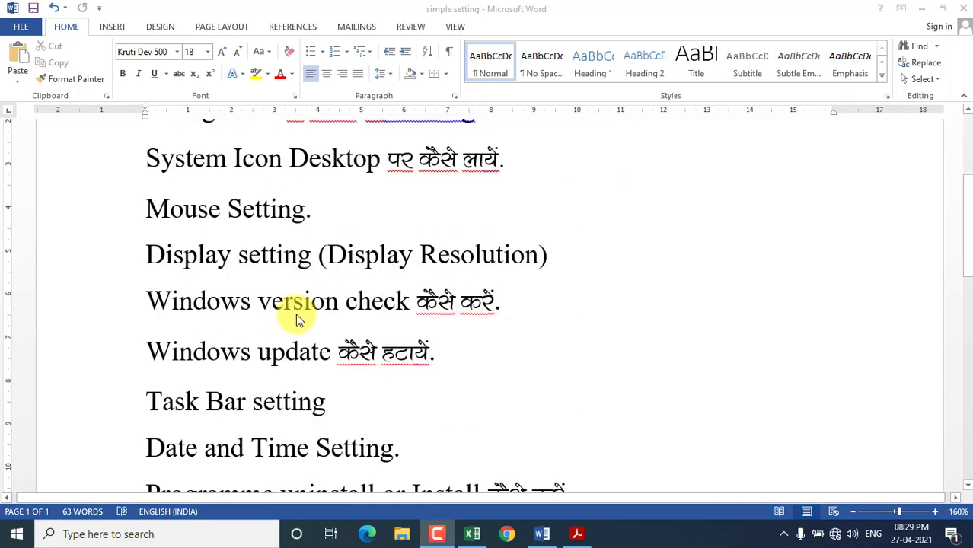
scroll(295, 313, "down", 1)
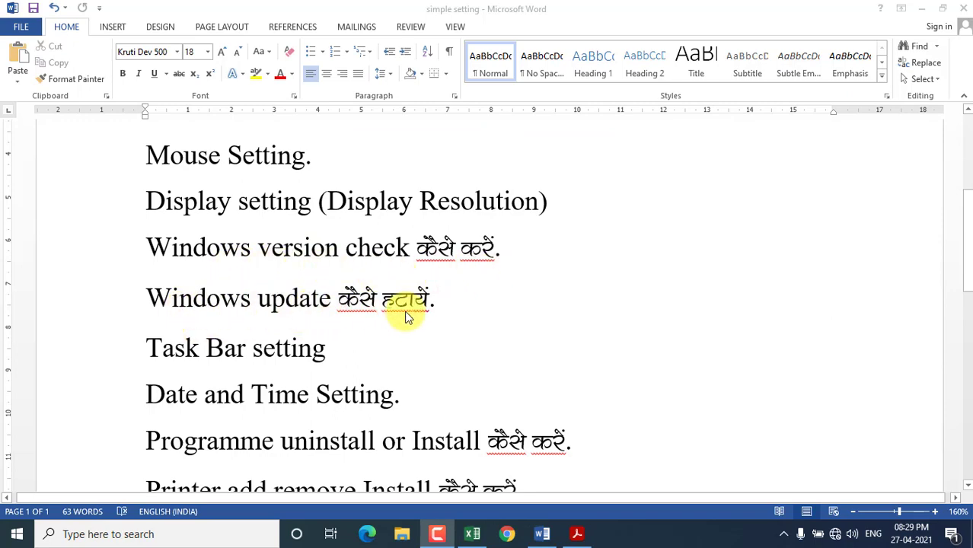
scroll(456, 316, "down", 2)
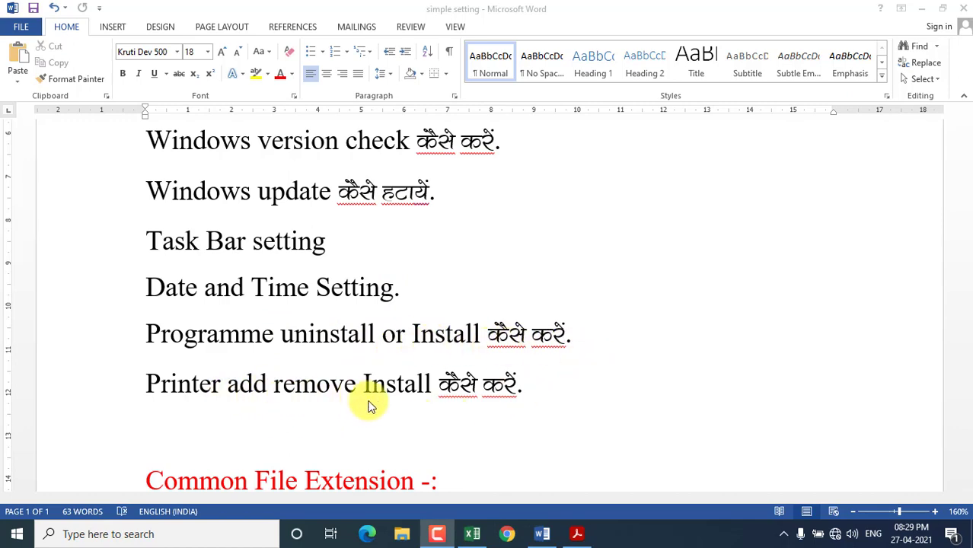
scroll(485, 406, "down", 1)
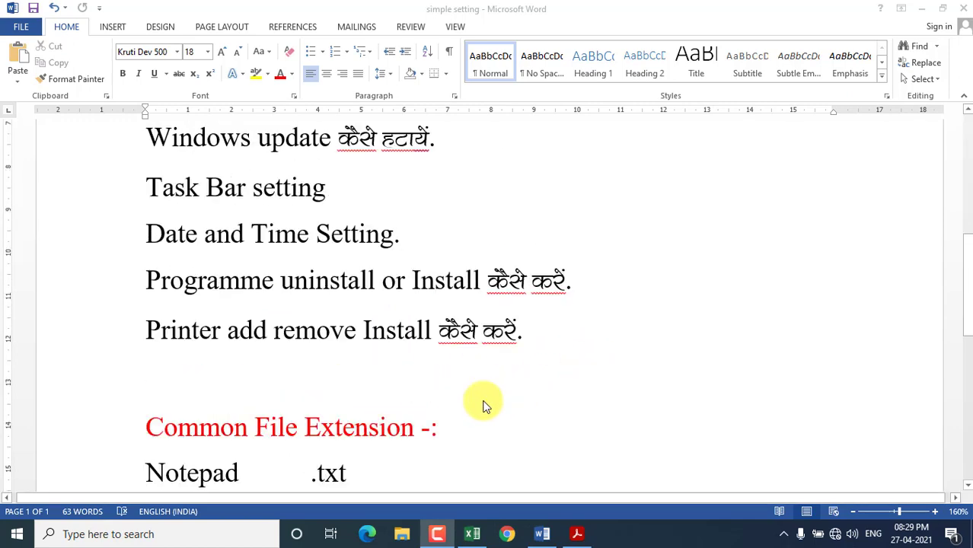
scroll(485, 406, "up", 1)
scroll(485, 406, "up", 5)
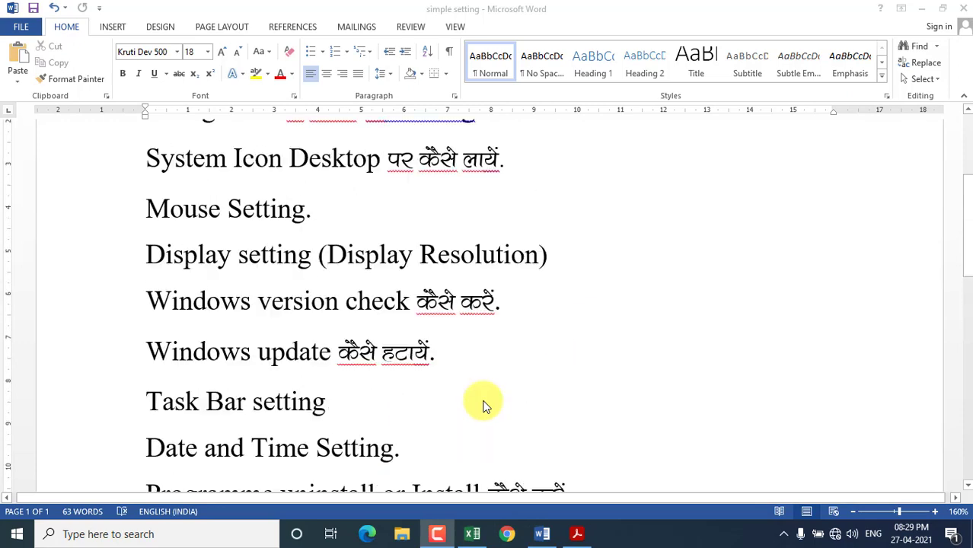
scroll(542, 336, "up", 2)
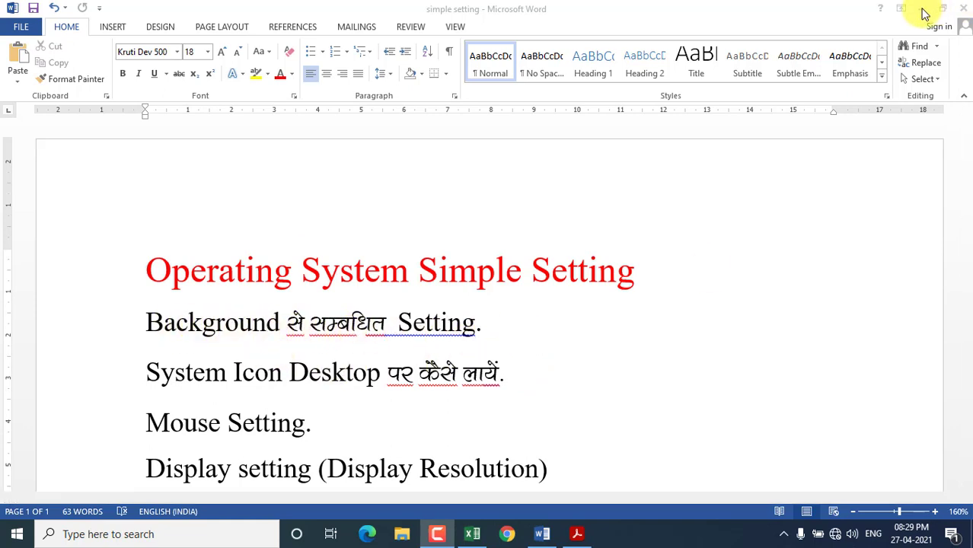
Step: Minimise the document, open the desktop's Personalize settings, set the beach and rocks picture as background, and show the desktop
left_click(922, 11)
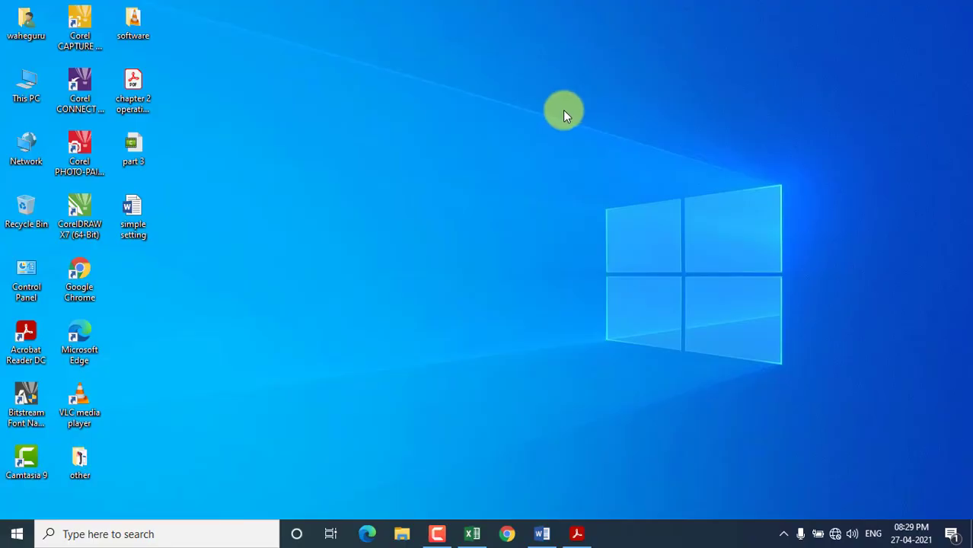
right_click(564, 114)
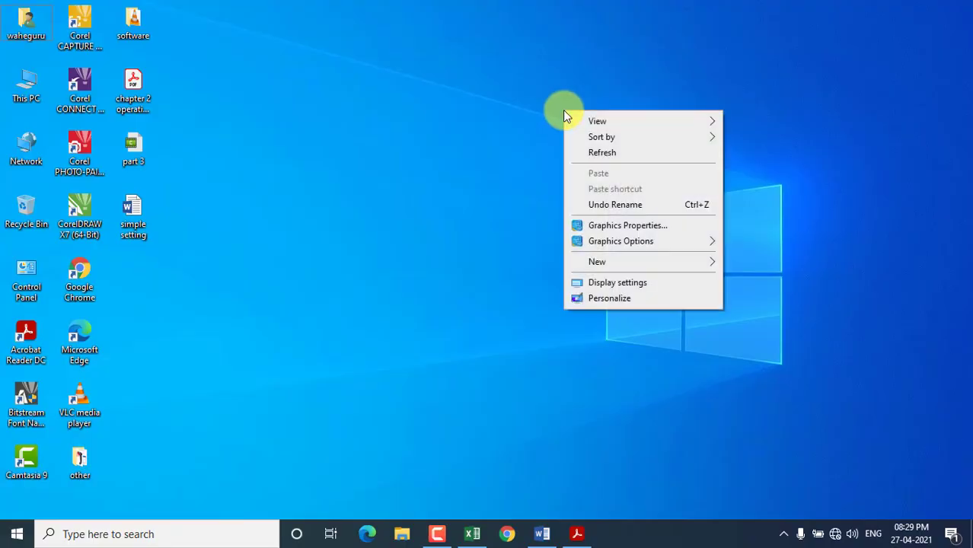
left_click(608, 299)
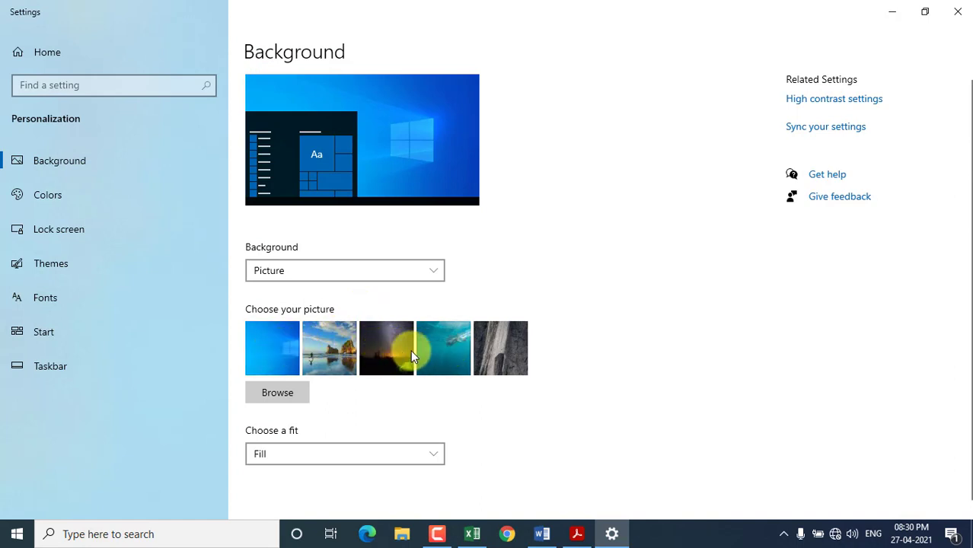
left_click(335, 349)
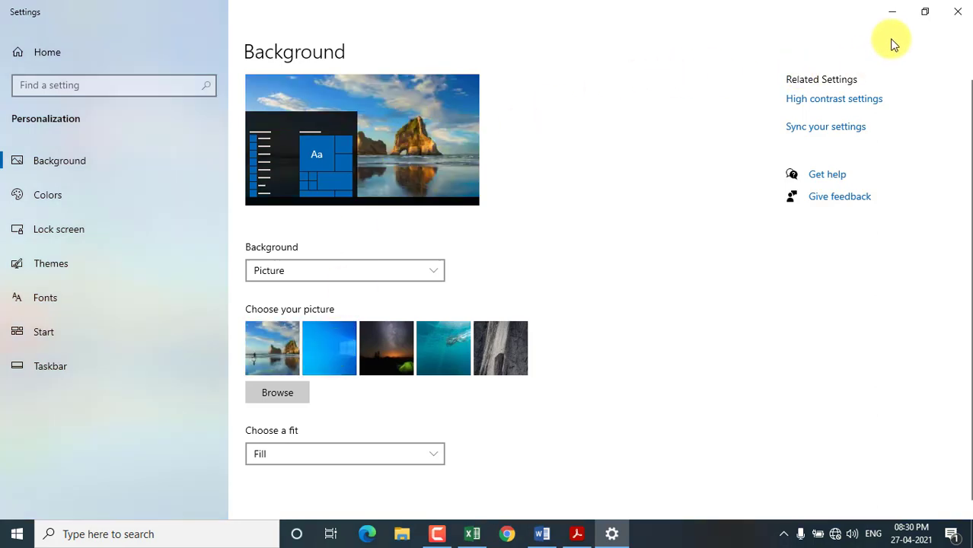
left_click(893, 12)
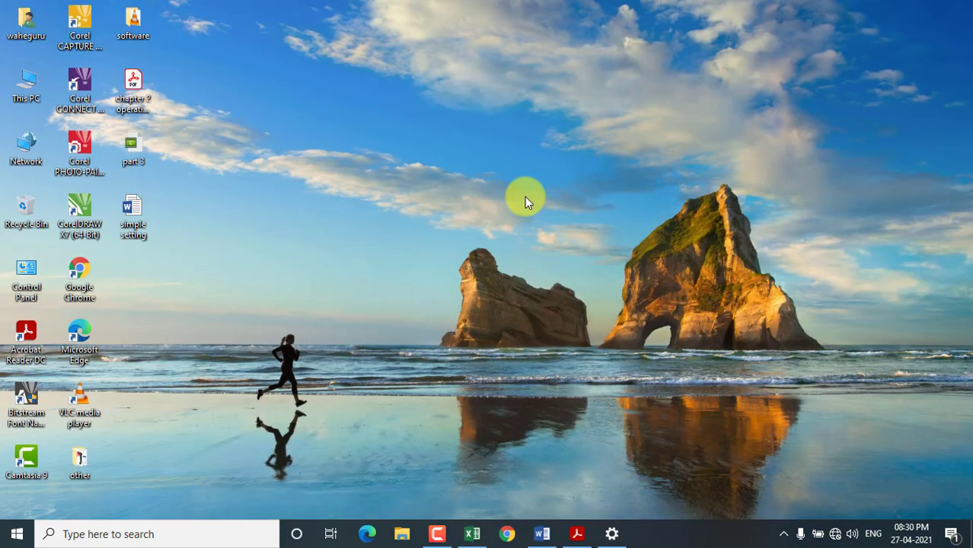
Step: Return to the Background settings, browse Local Disk (G:) for a custom picture, and close the file picker without choosing one
left_click(611, 532)
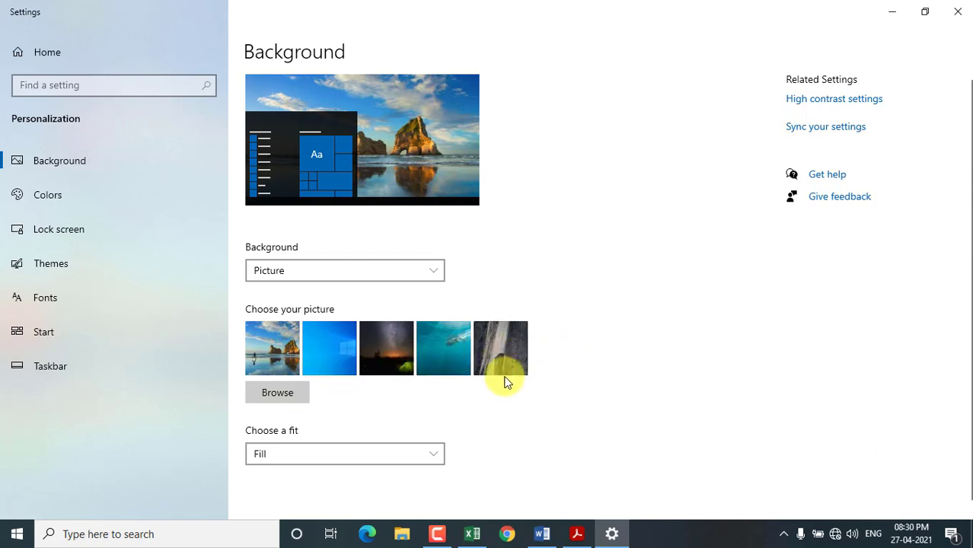
left_click(291, 394)
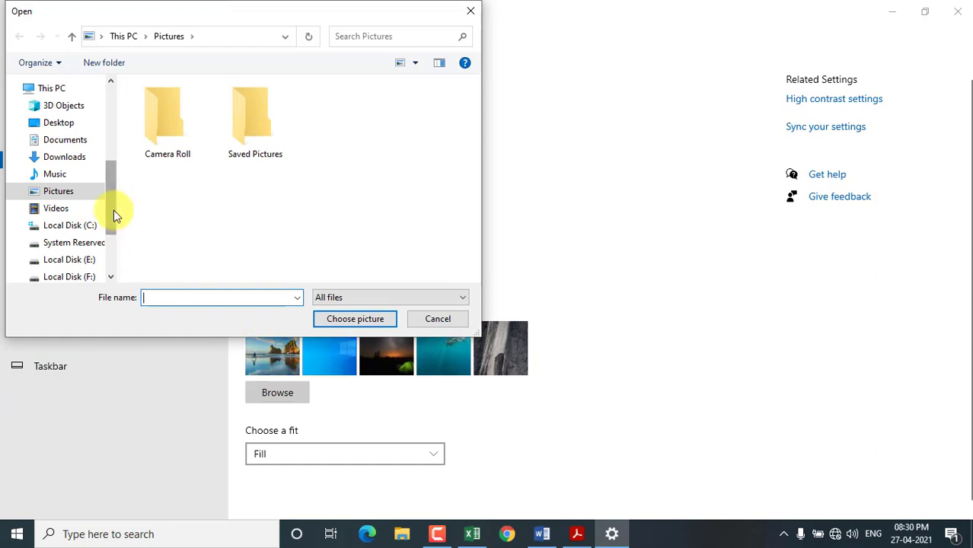
left_click_drag(114, 211, 112, 242)
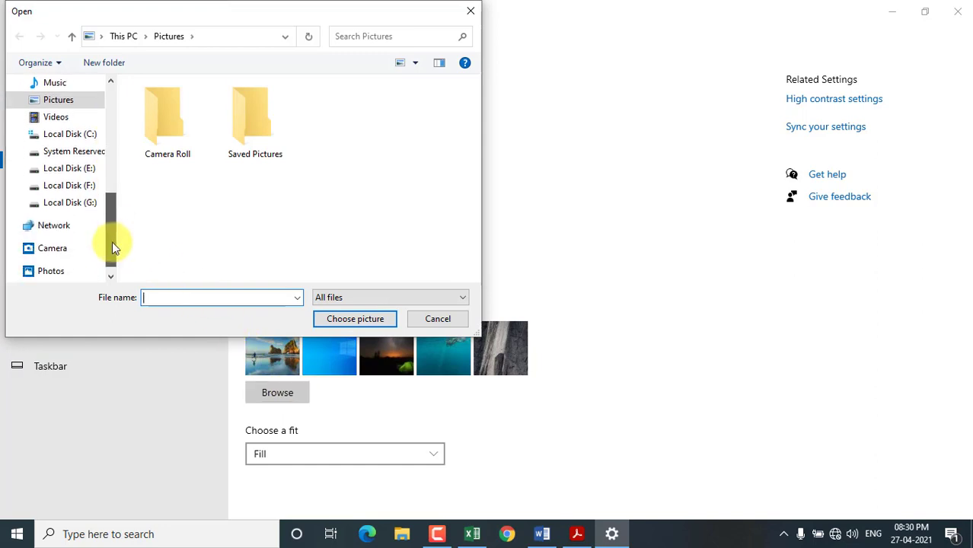
left_click(83, 204)
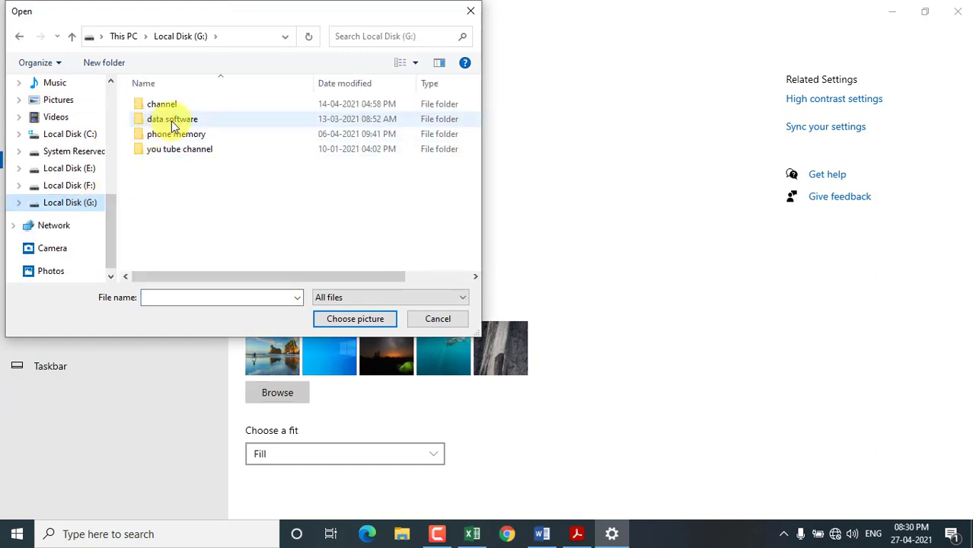
left_click(471, 10)
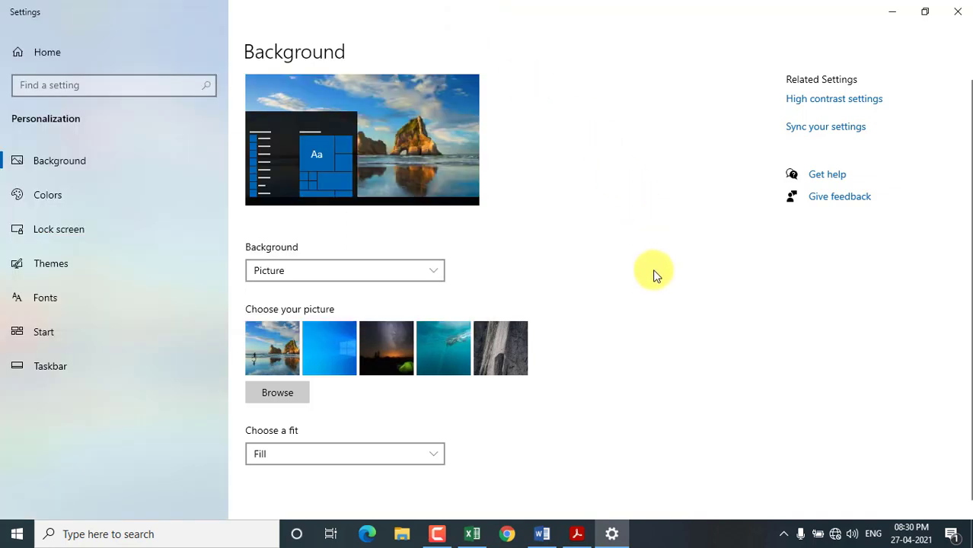
Step: In the Colors settings, try the Light default Windows mode and switch it back to Dark
left_click(77, 192)
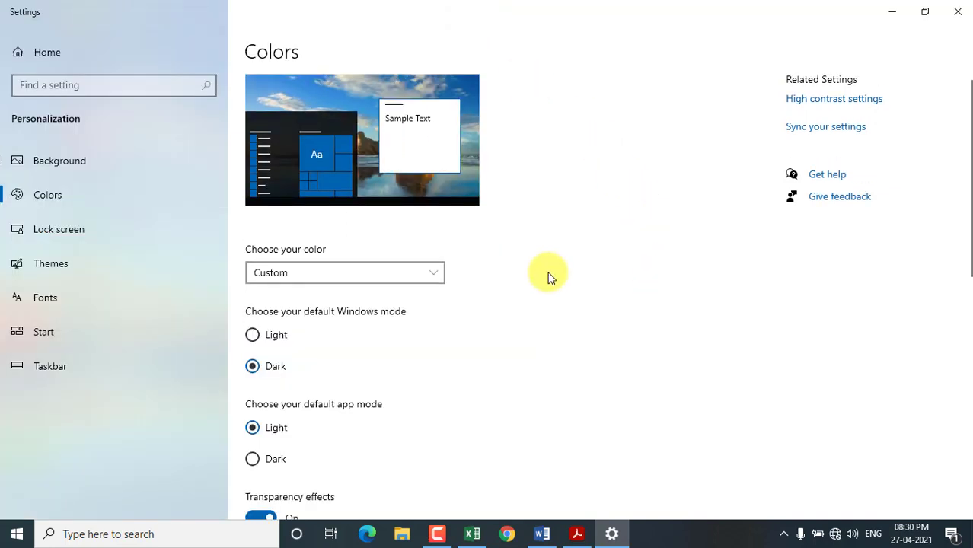
scroll(540, 278, "down", 1)
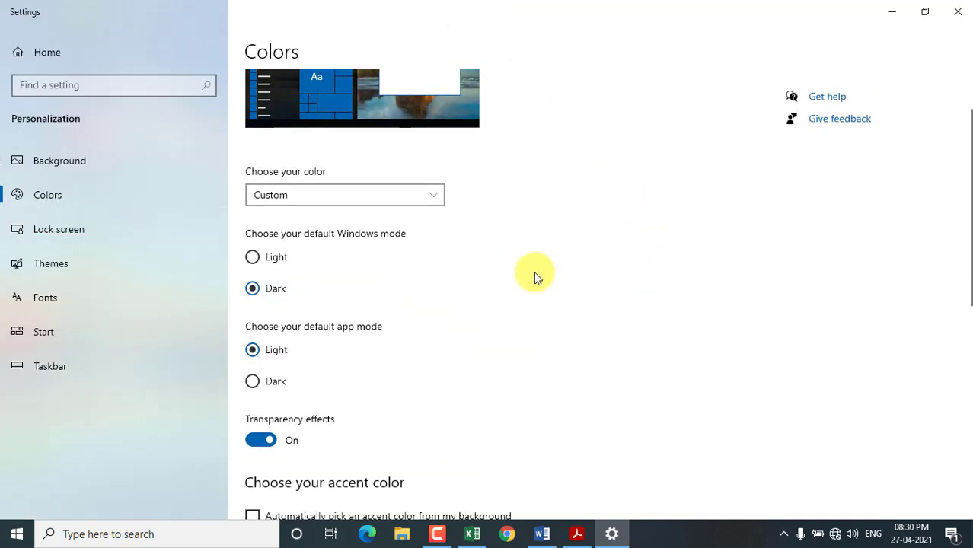
left_click(253, 258)
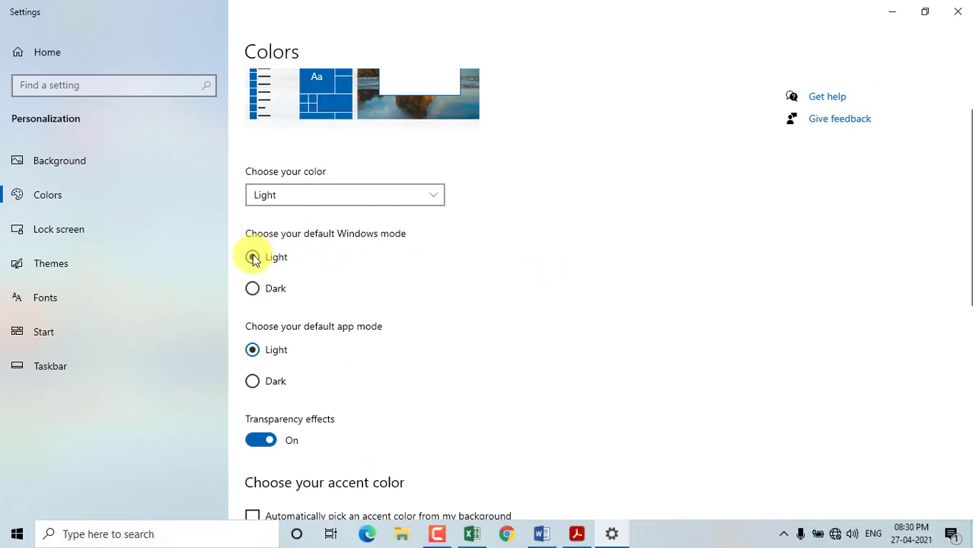
left_click(253, 291)
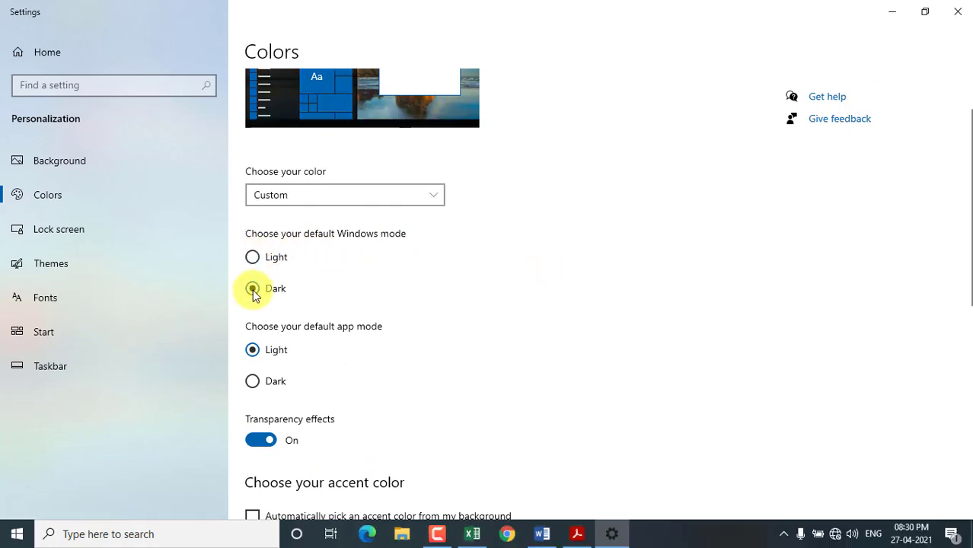
Step: Let Windows automatically pick the accent color from the background
scroll(299, 311, "down", 5)
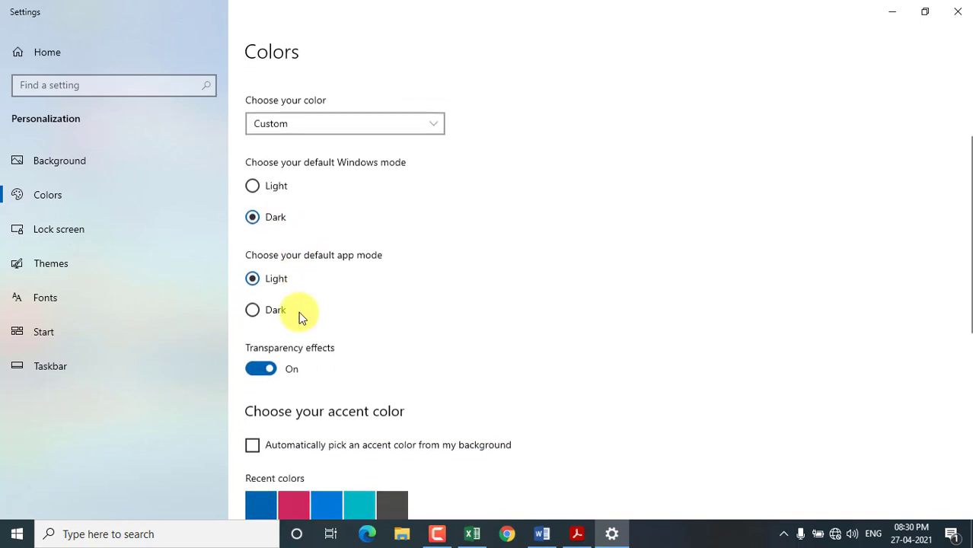
scroll(299, 312, "down", 2)
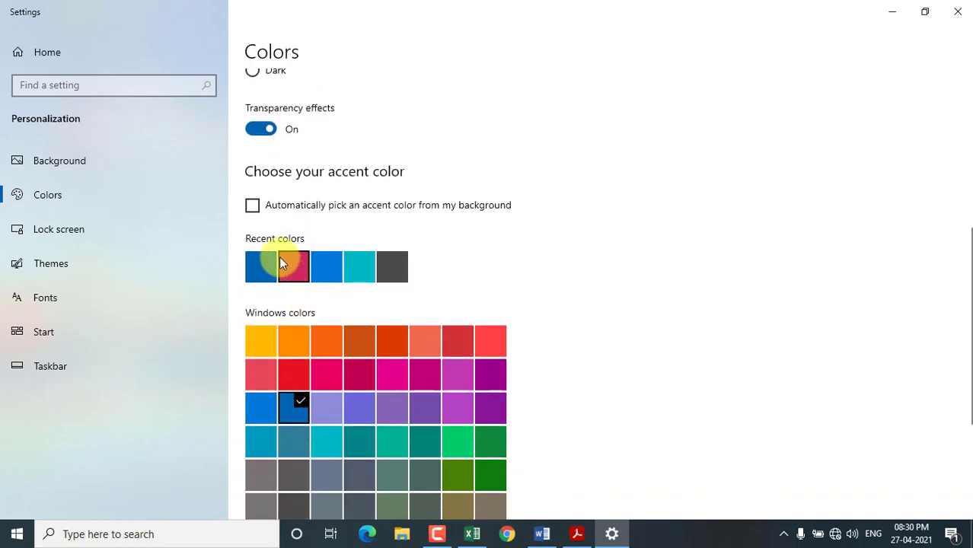
left_click(252, 206)
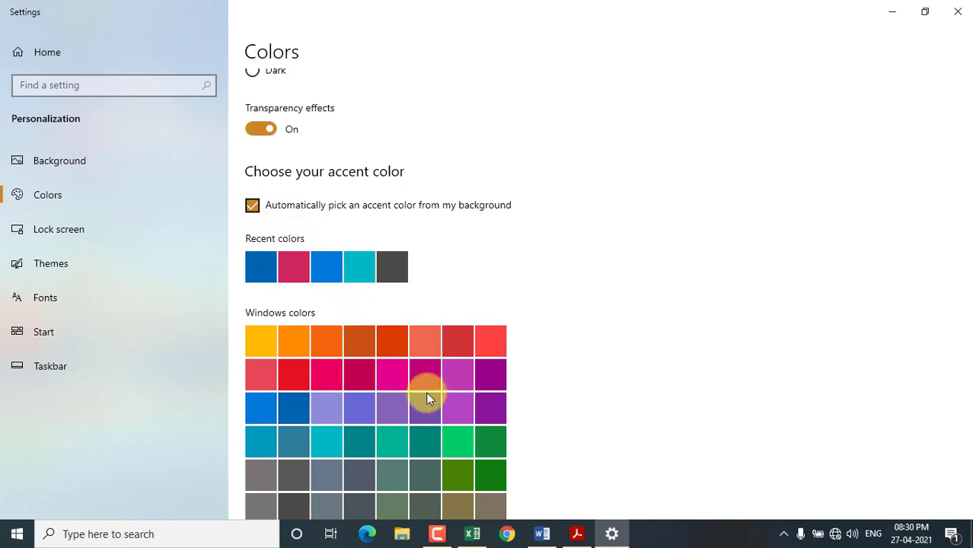
Step: Set the accent color to the olive green Windows color in the fifth row and preview the Start menu
scroll(427, 397, "down", 1)
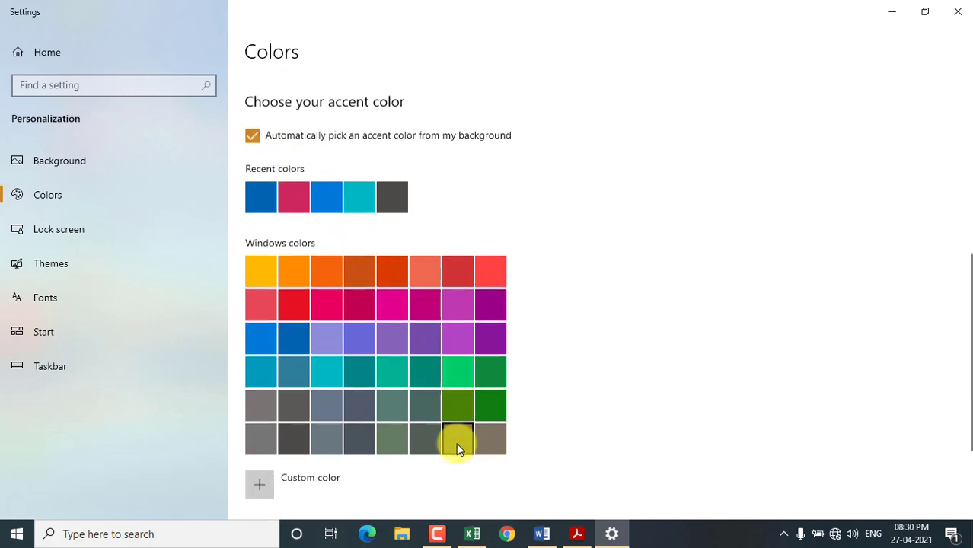
left_click(460, 396)
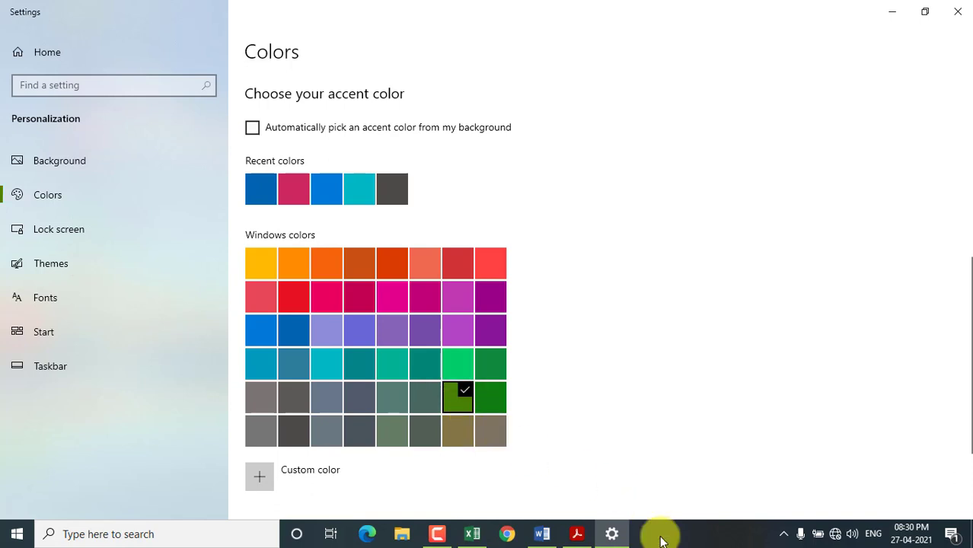
left_click(16, 532)
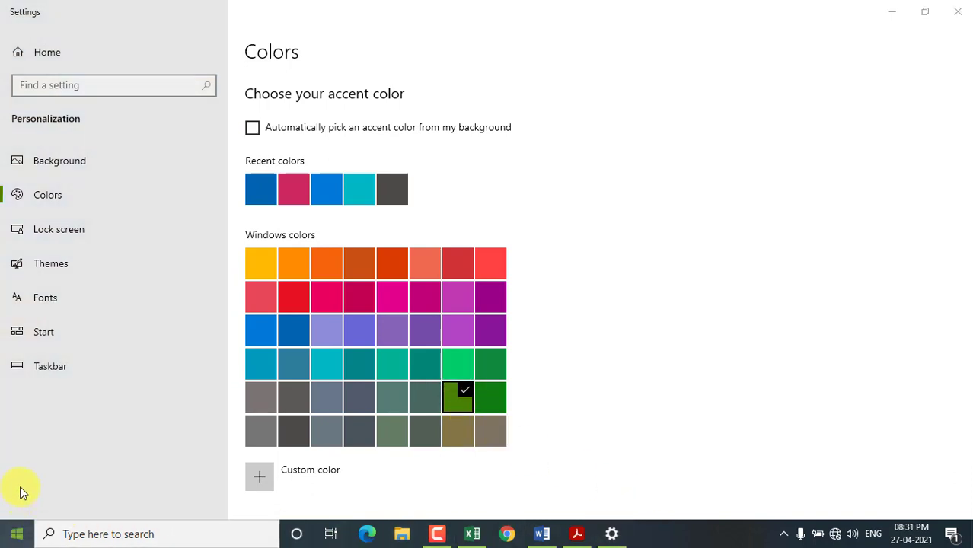
left_click(750, 394)
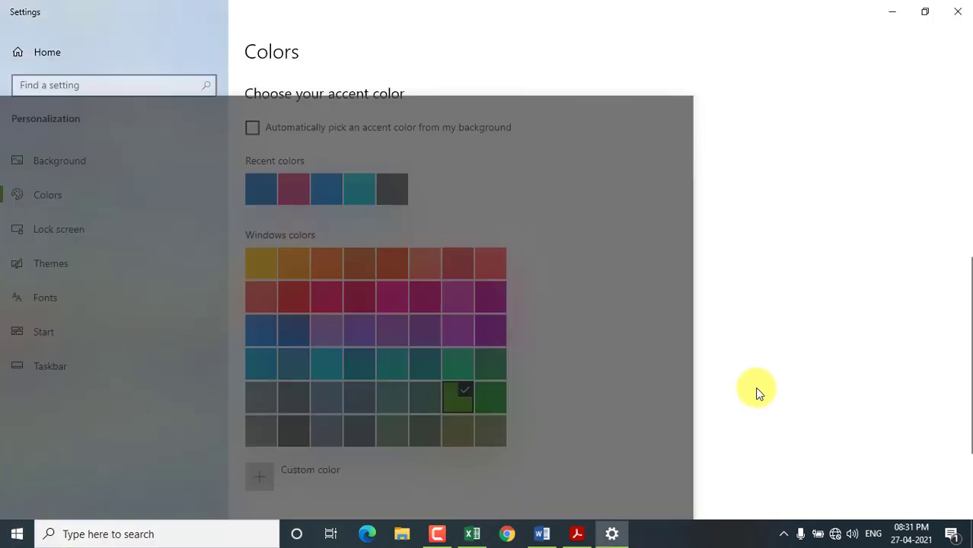
Step: Show the accent color on Start, taskbar, action center, title bars and window borders, and check it in the Start menu
scroll(524, 396, "down", 1)
scroll(524, 395, "down", 3)
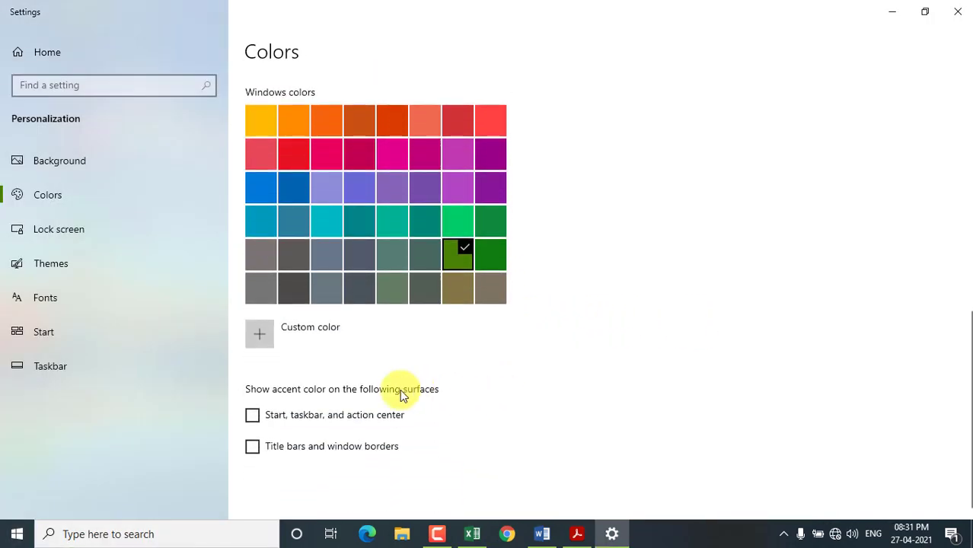
left_click(252, 416)
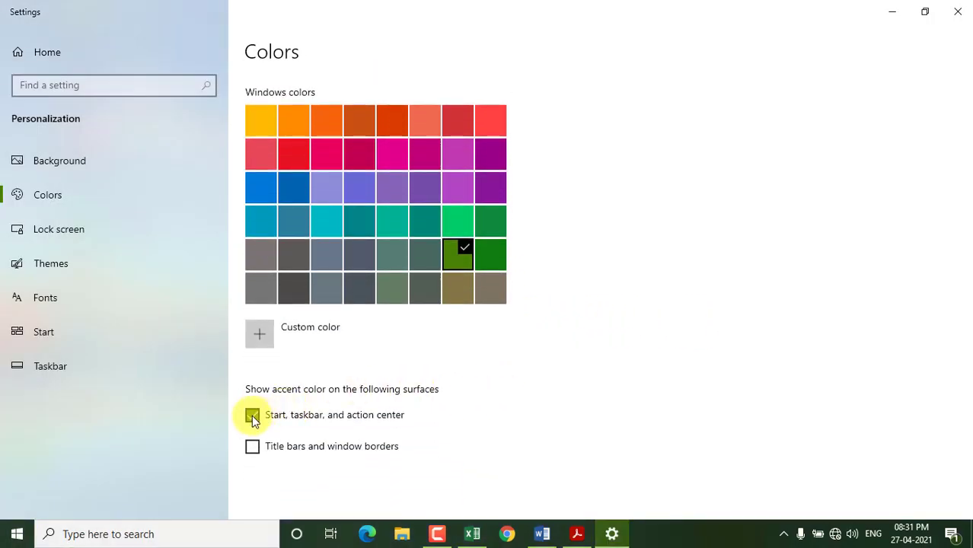
left_click(254, 448)
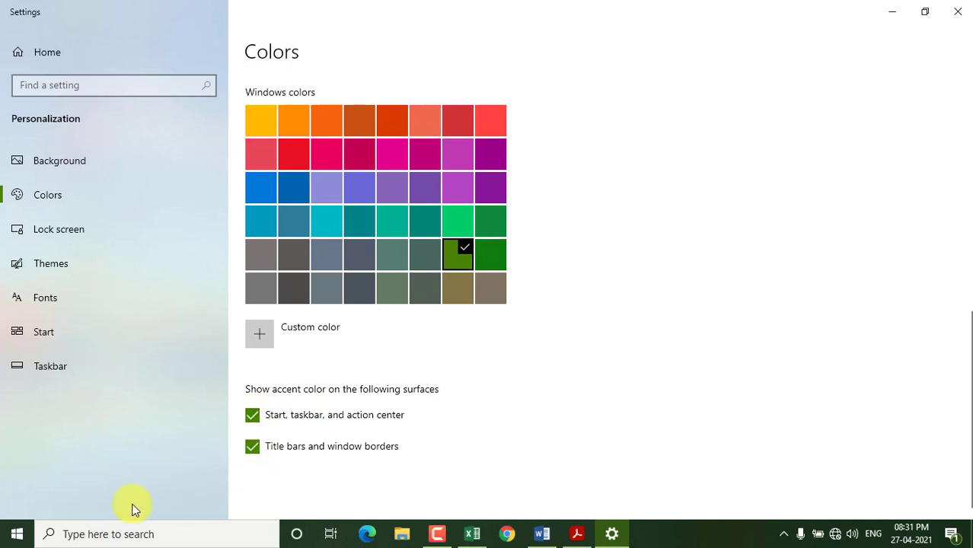
left_click(17, 534)
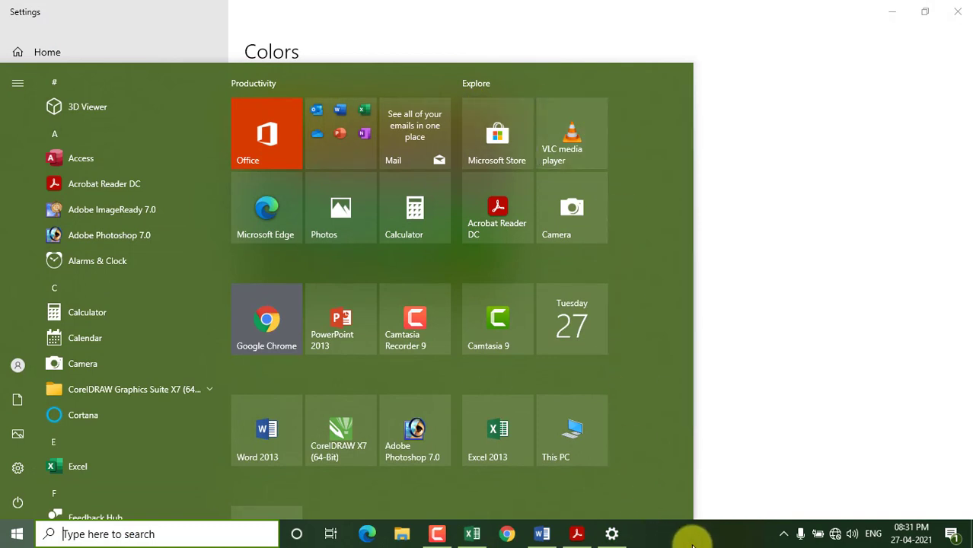
left_click(613, 533)
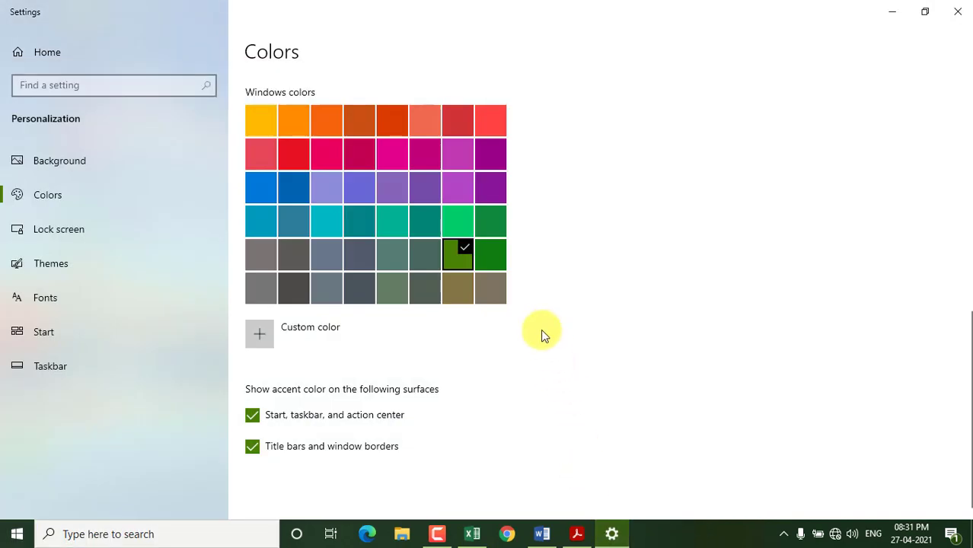
scroll(406, 221, "up", 2)
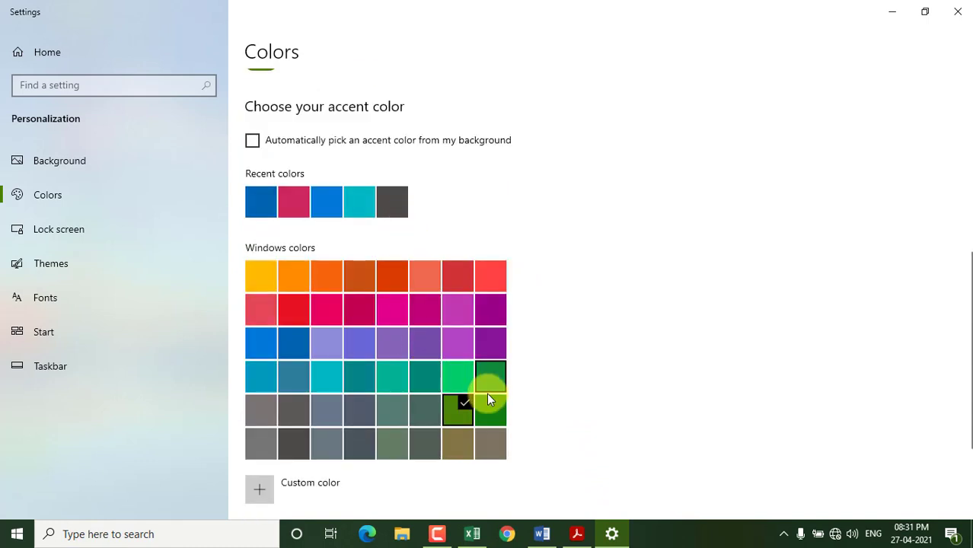
Step: Stop showing the accent color on Start, taskbar and action center, and set the accent color to Navy blue, previewing it in the Start menu
scroll(496, 387, "down", 2)
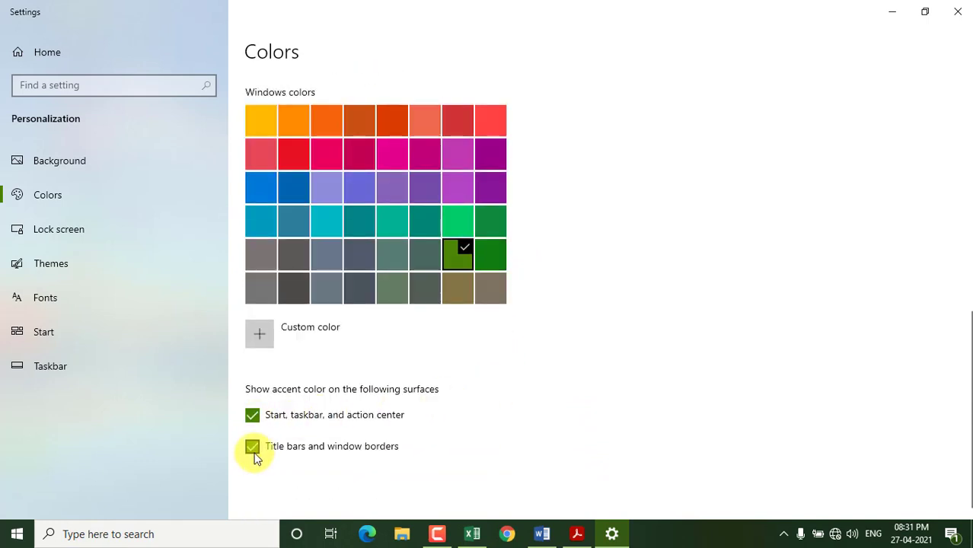
left_click(253, 417)
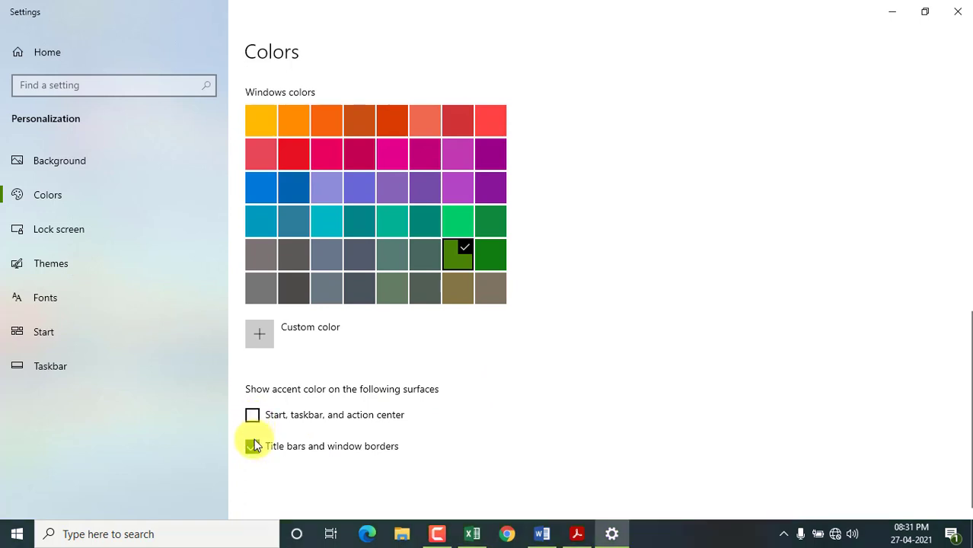
scroll(292, 428, "up", 3)
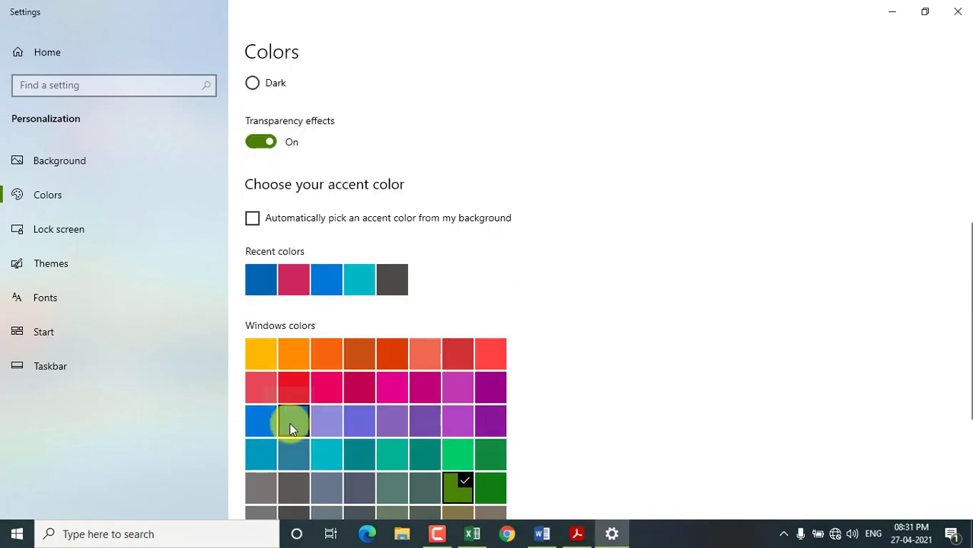
left_click(291, 429)
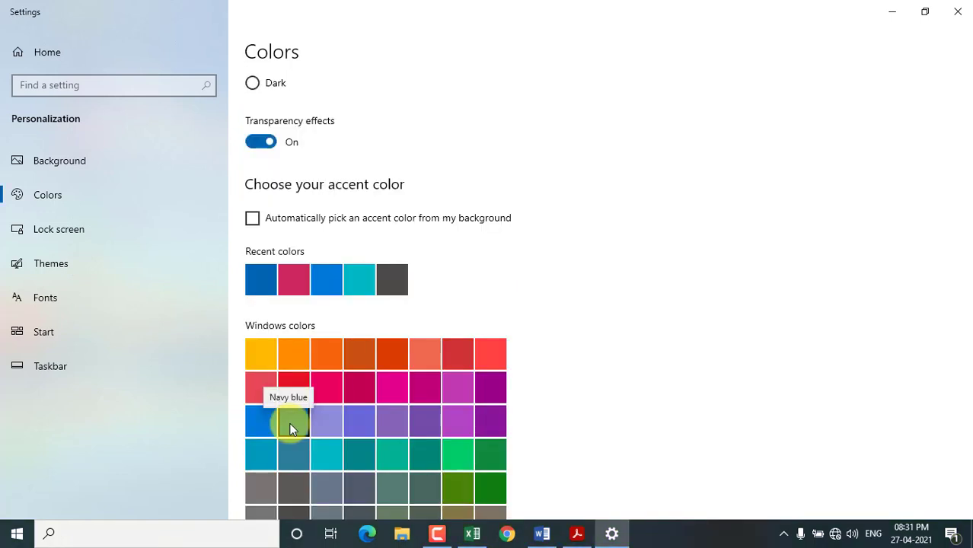
left_click(16, 530)
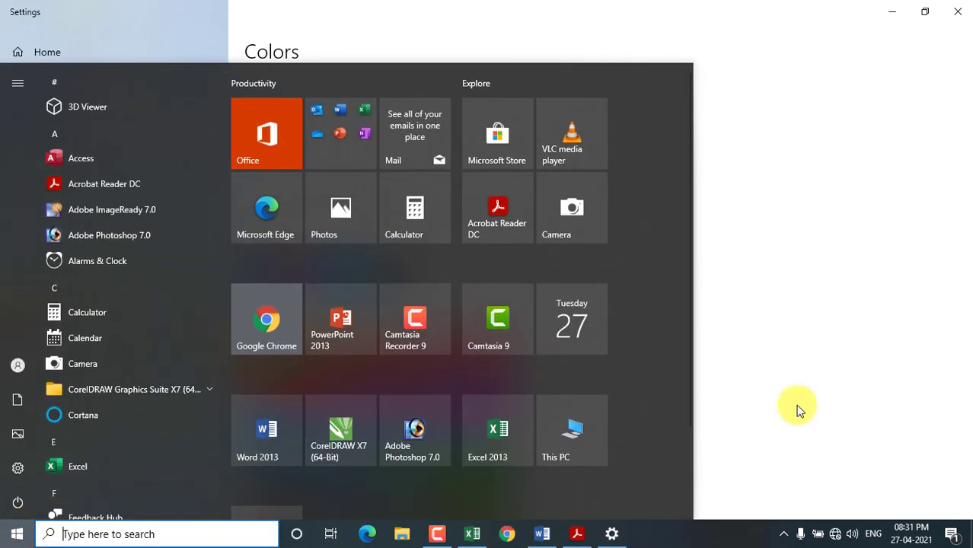
left_click(821, 390)
Step: In the Lock screen settings, set the background picture to the beach seen through the cave opening
left_click(97, 237)
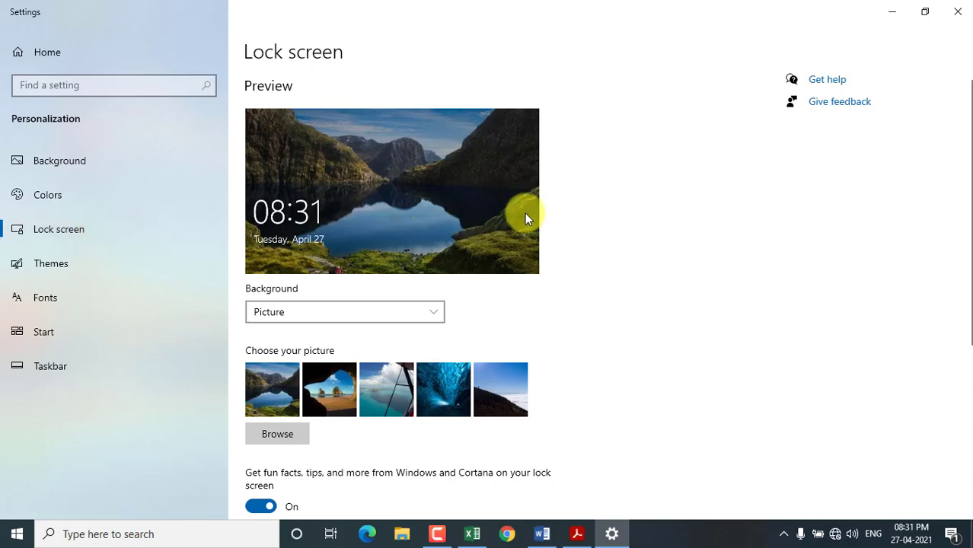
scroll(525, 218, "down", 1)
scroll(525, 218, "up", 1)
left_click(284, 435)
left_click(346, 393)
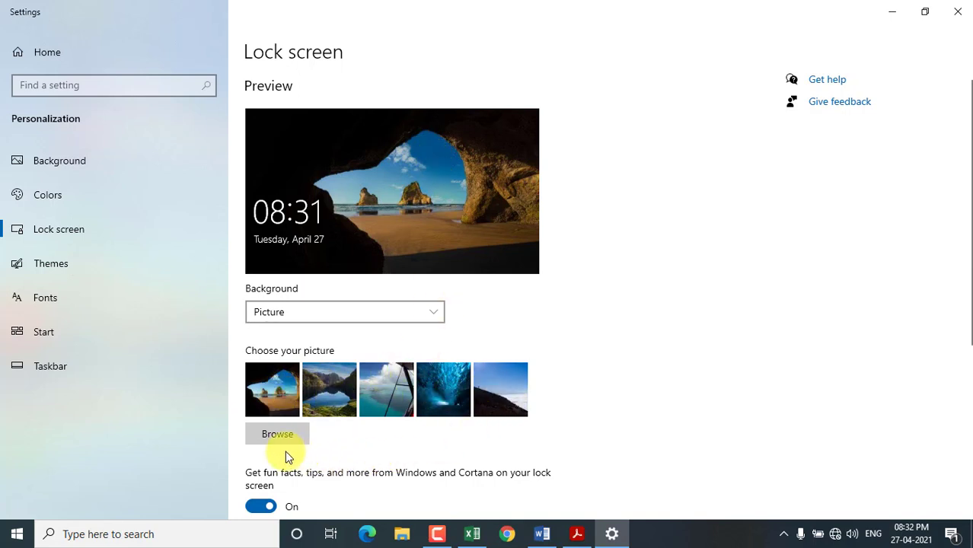
Step: Examine the current theme and the available themes in the Themes settings
left_click(65, 265)
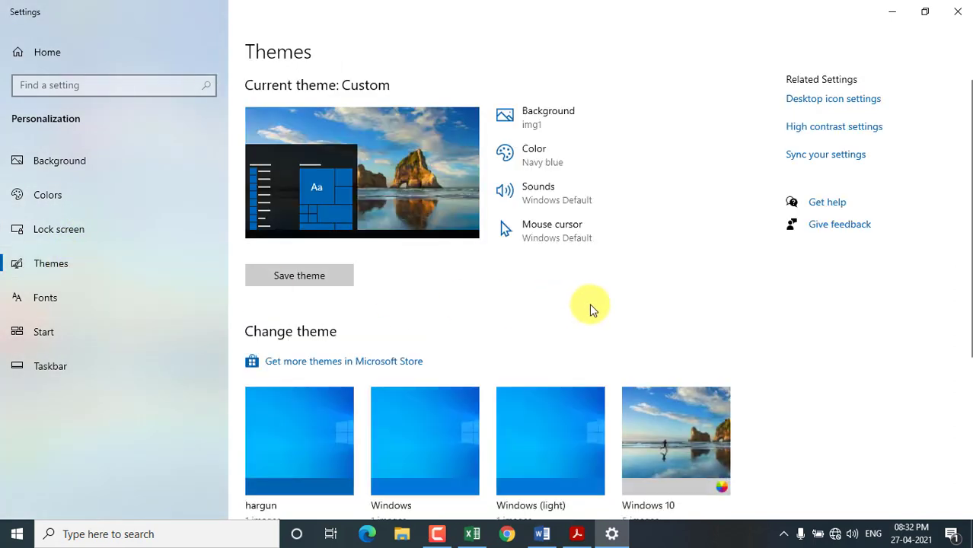
scroll(589, 306, "down", 2)
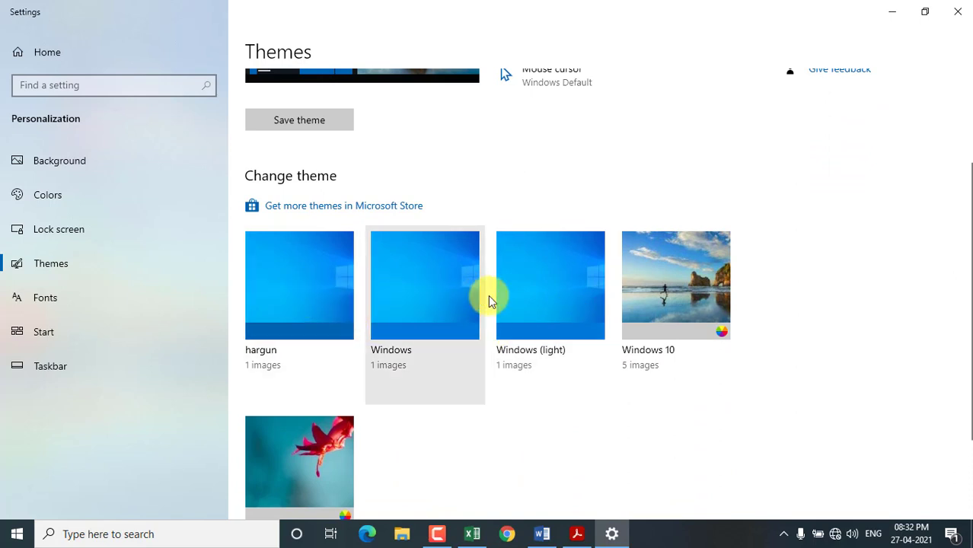
scroll(597, 310, "down", 3)
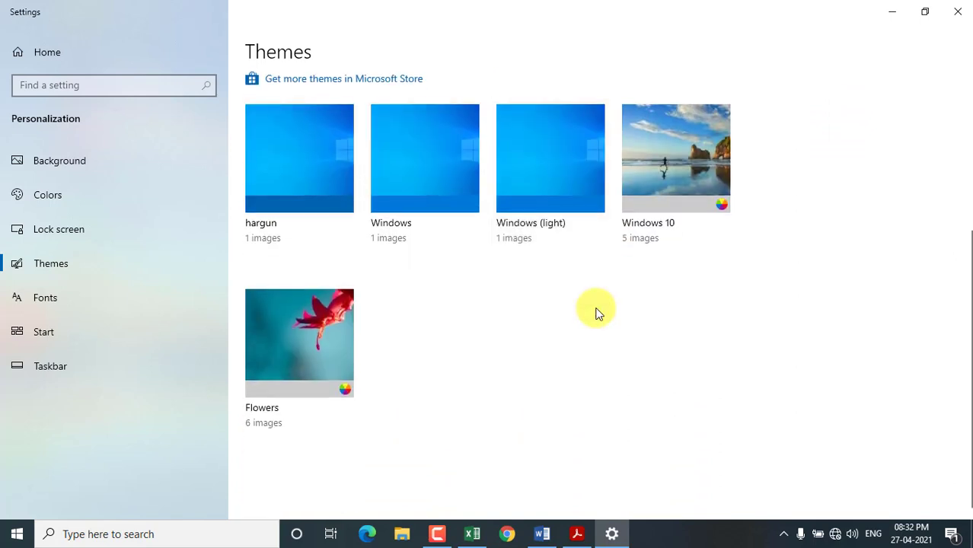
scroll(586, 311, "up", 4)
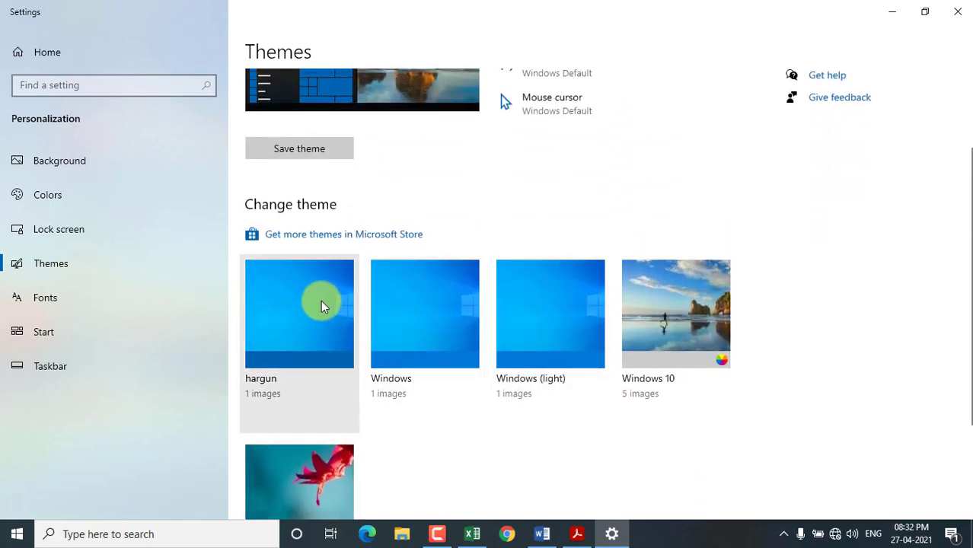
scroll(575, 325, "up", 2)
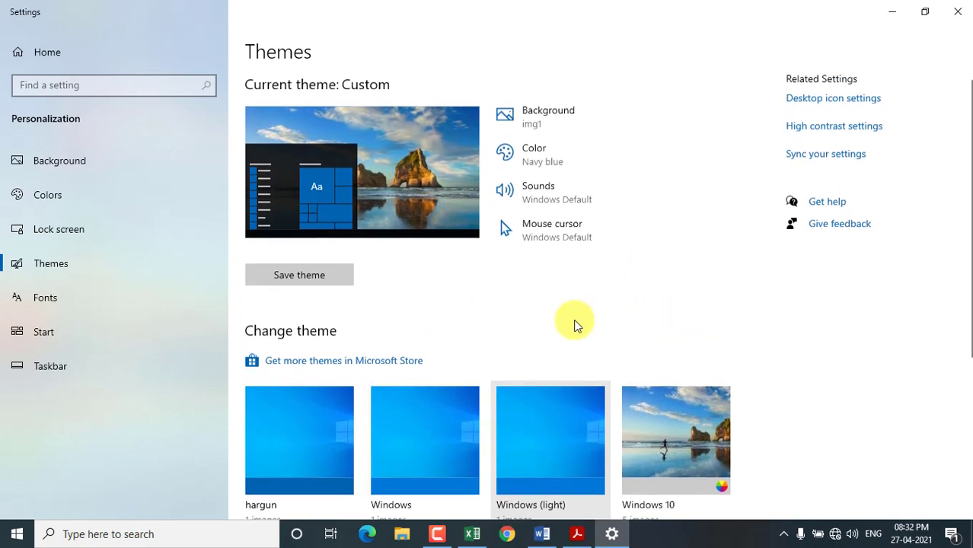
Step: Look through the list of available fonts in the Fonts settings and return to its beginning
left_click(105, 301)
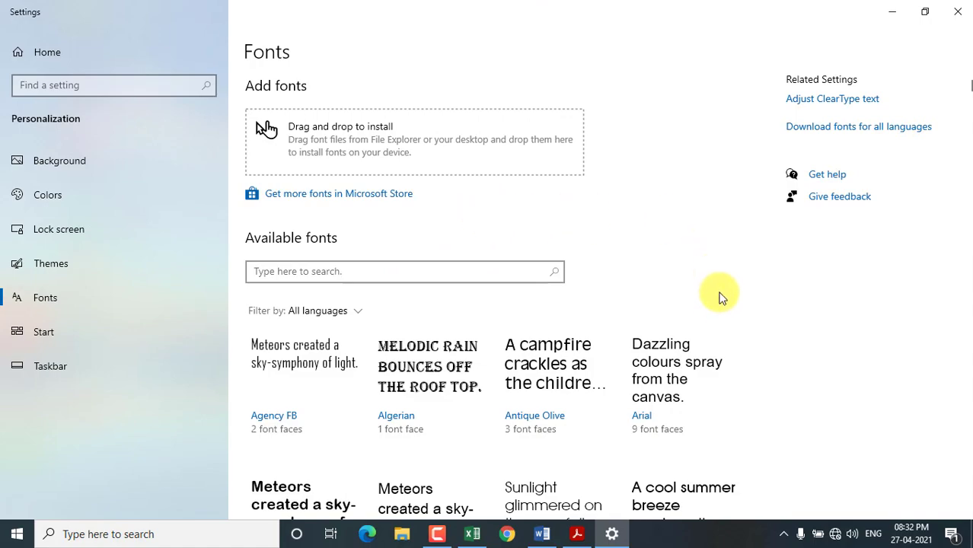
scroll(718, 320, "down", 5)
scroll(716, 324, "down", 12)
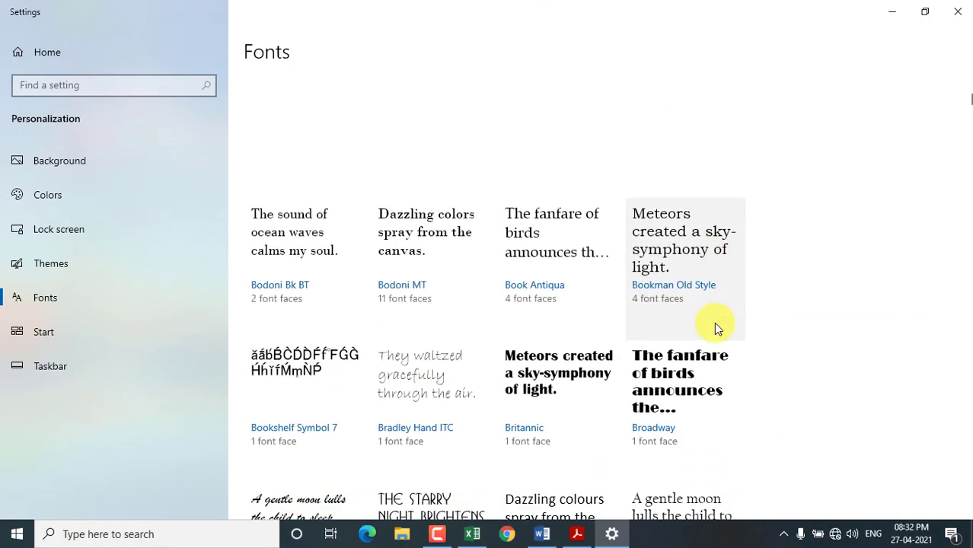
scroll(711, 321, "down", 20)
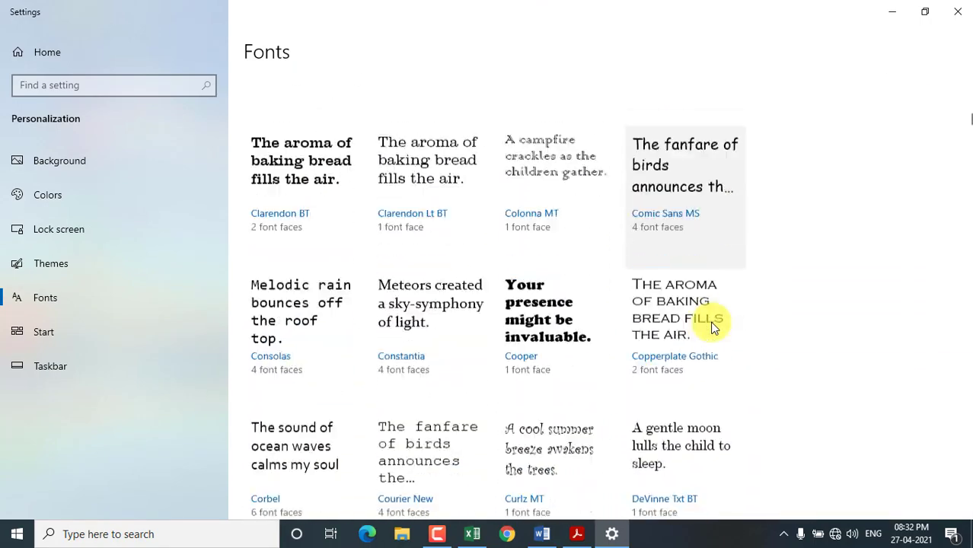
scroll(710, 322, "down", 10)
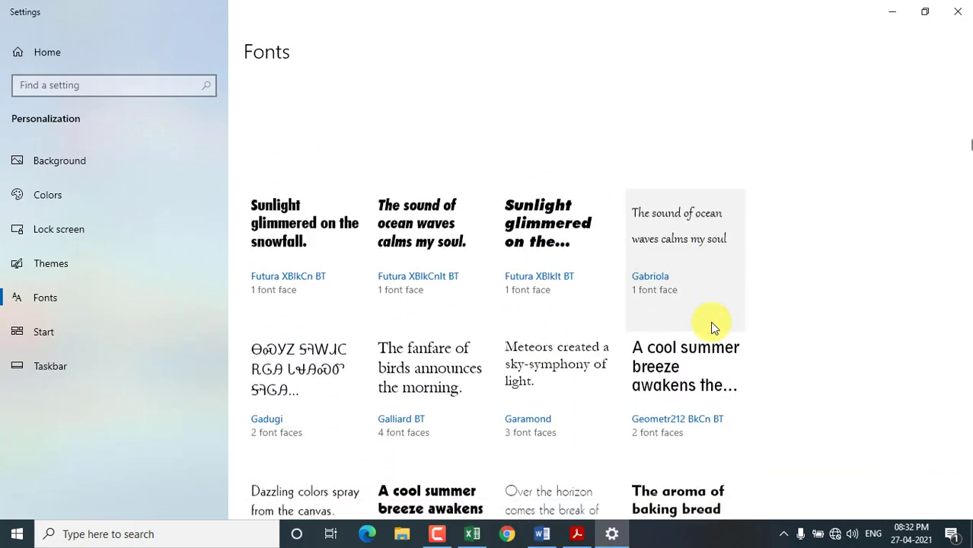
scroll(711, 322, "up", 8)
scroll(710, 322, "up", 20)
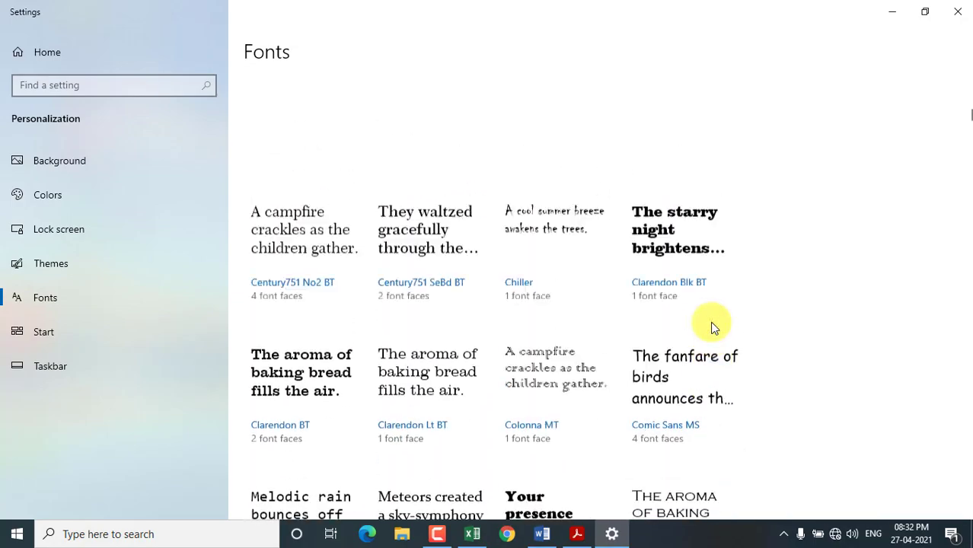
scroll(712, 326, "up", 2)
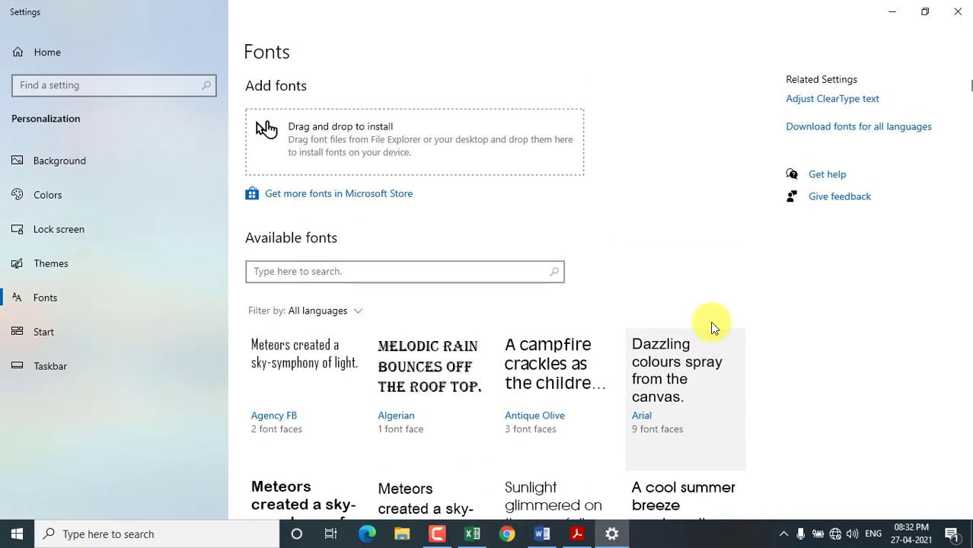
Step: In the Start settings, try showing more tiles on Start, switch it back off, and compare both layouts in the Start menu
left_click(66, 335)
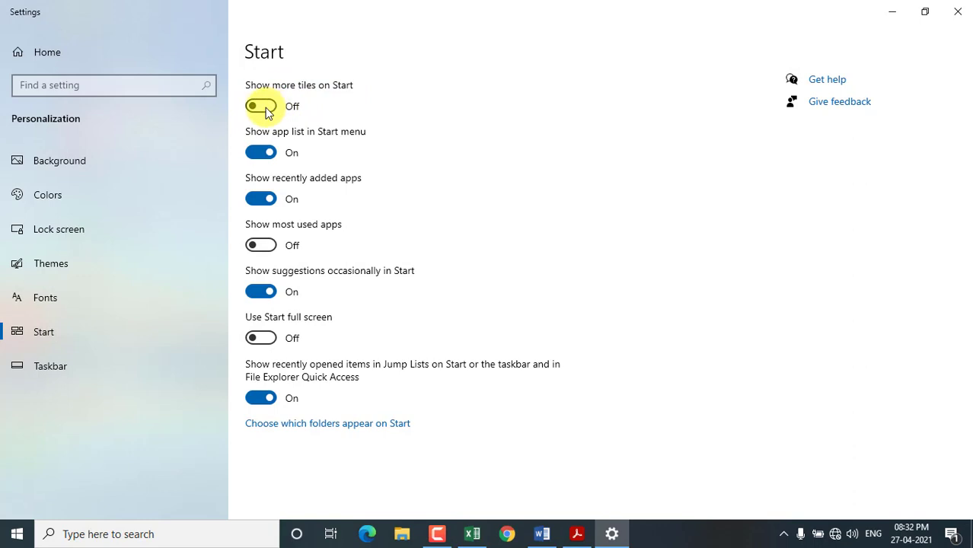
left_click(16, 532)
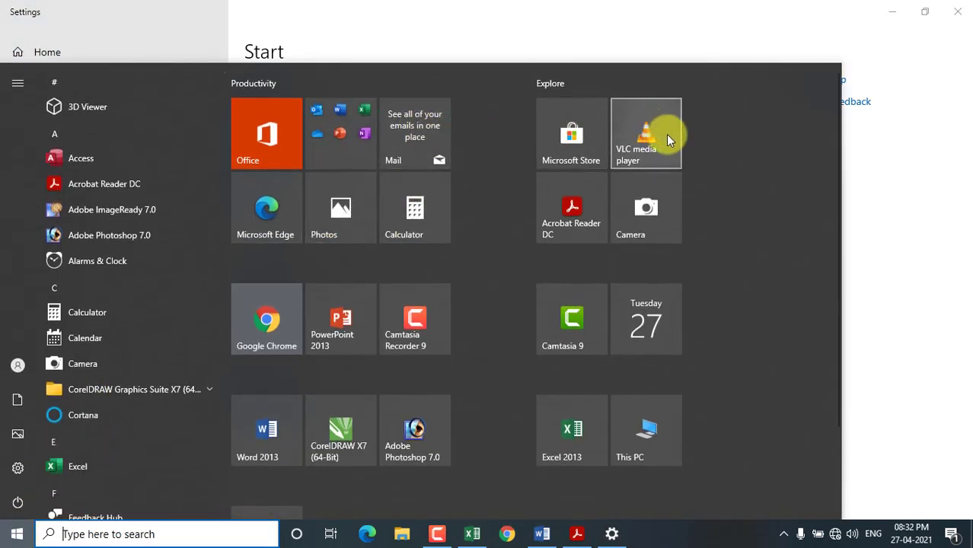
left_click(908, 389)
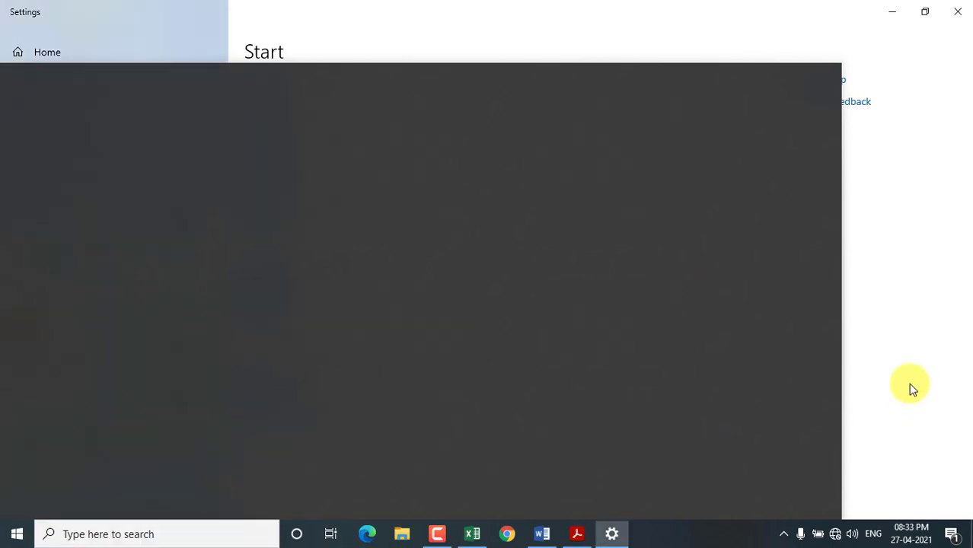
left_click(262, 107)
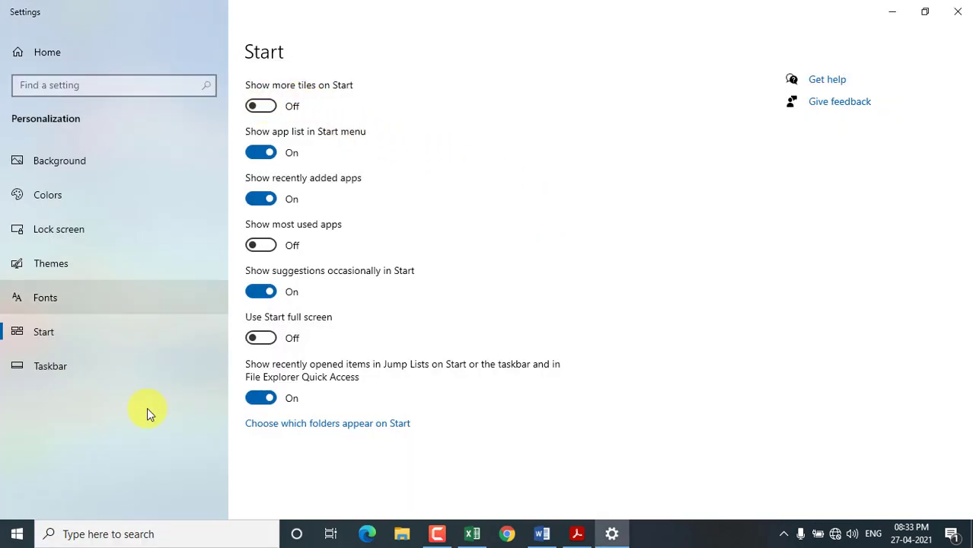
left_click(17, 532)
left_click(788, 355)
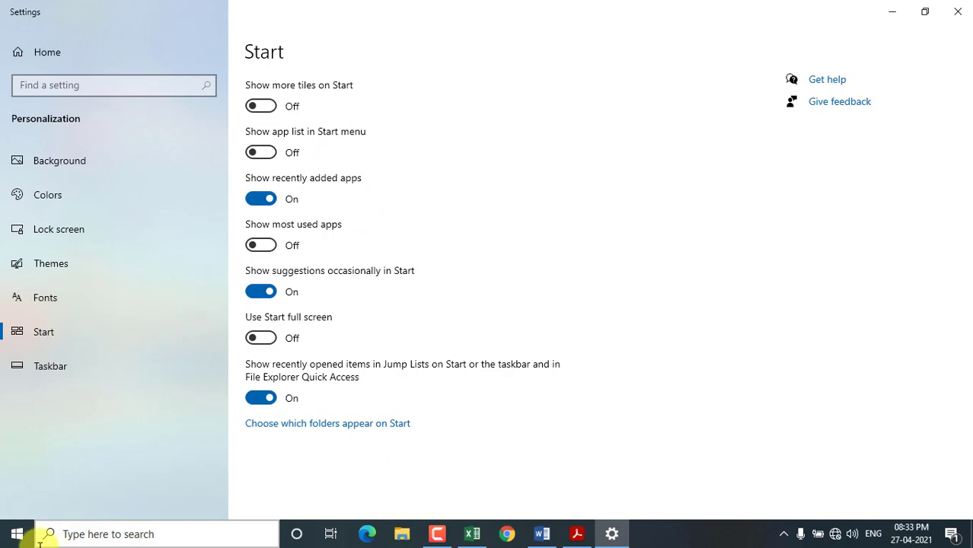
Step: Preview the Start menu with the app list turned off, then restore the app list and check the menu again
left_click(14, 535)
mouse_move(4, 272)
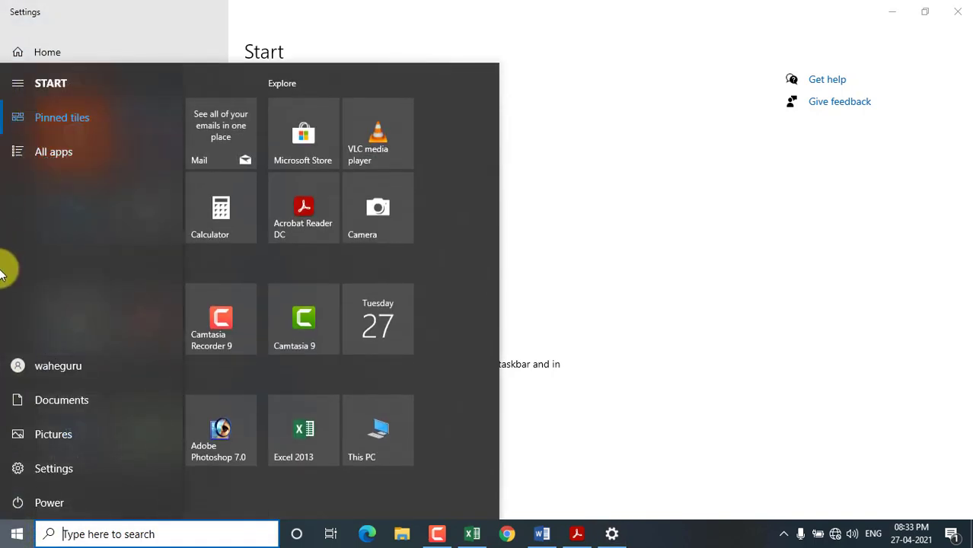
left_click(808, 326)
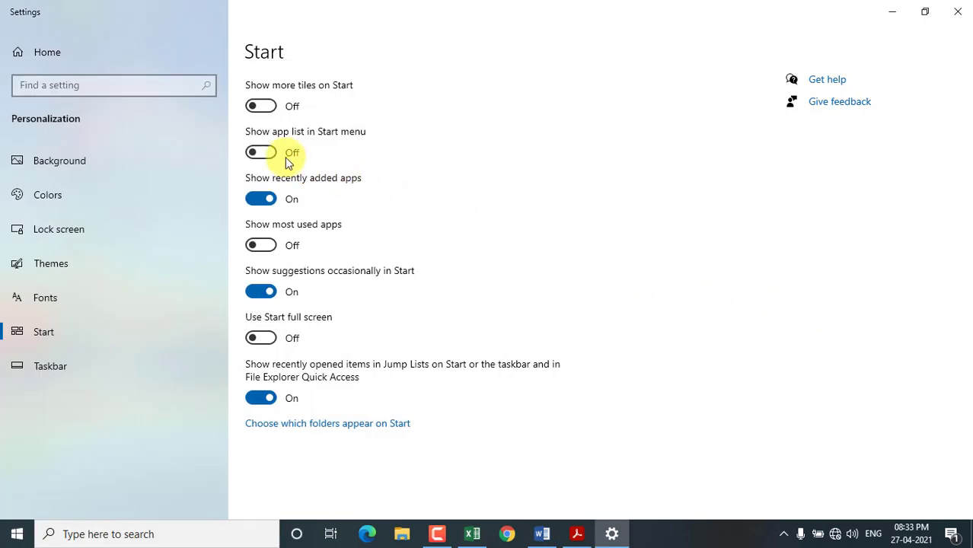
left_click(17, 533)
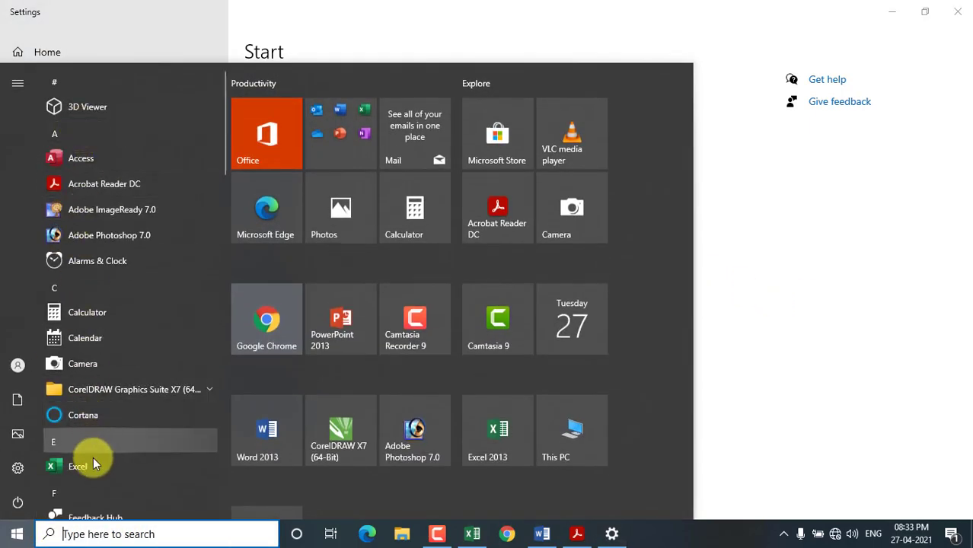
left_click(933, 268)
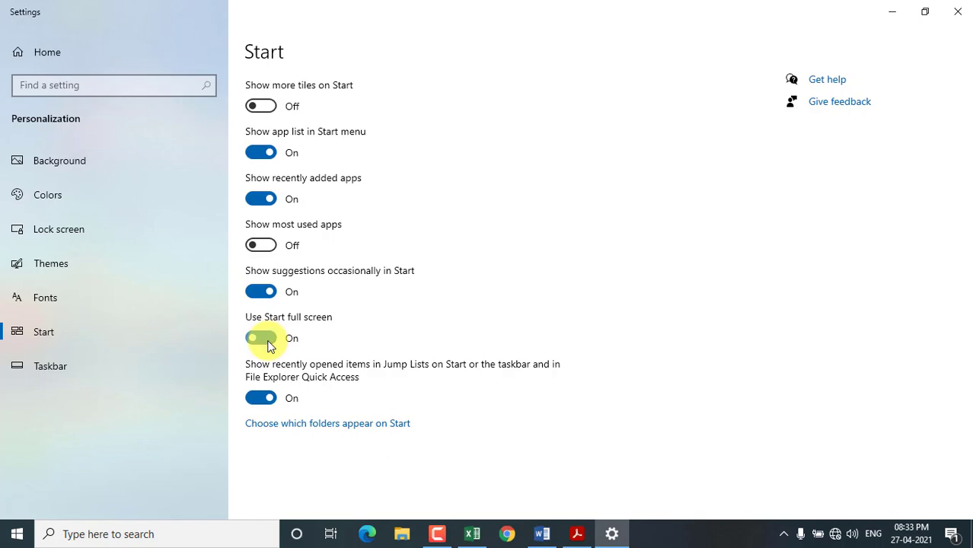
Step: Try the full-screen Start option, turn it back off, and check the Start menu in both modes
left_click(17, 533)
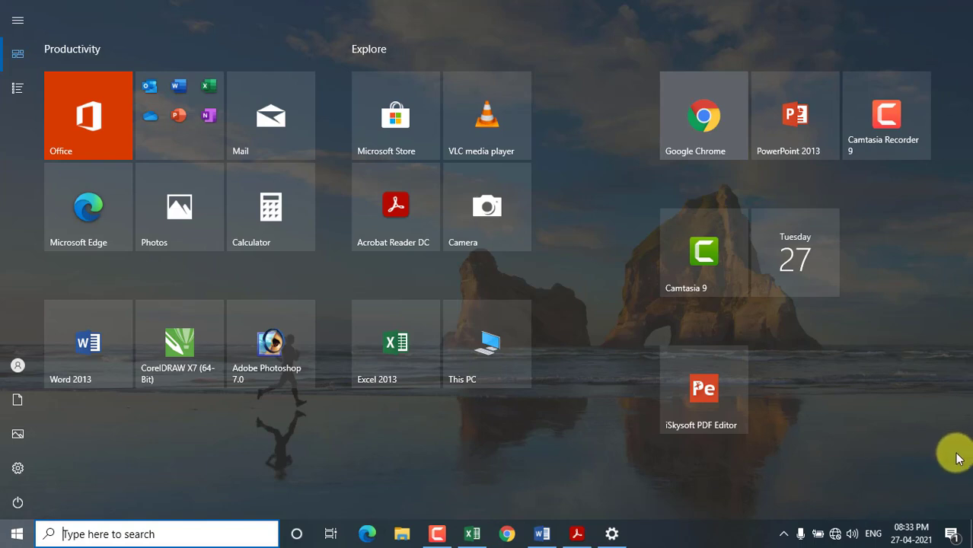
left_click(619, 532)
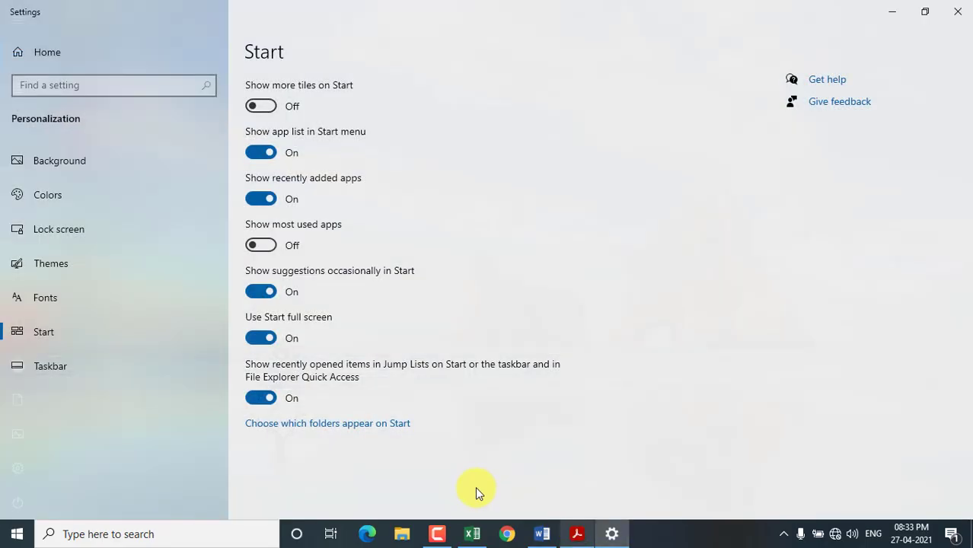
left_click(260, 338)
left_click(17, 534)
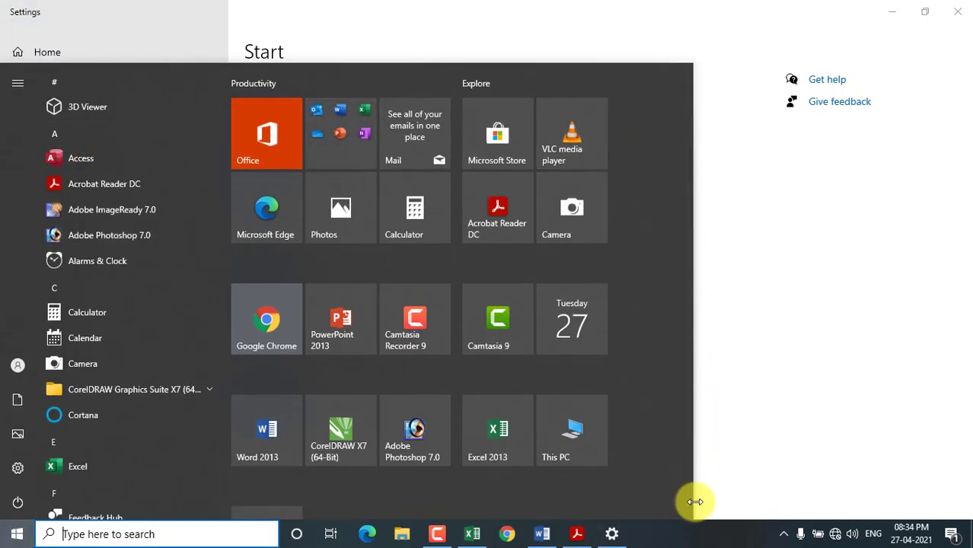
left_click_drag(691, 506, 707, 482)
left_click(793, 397)
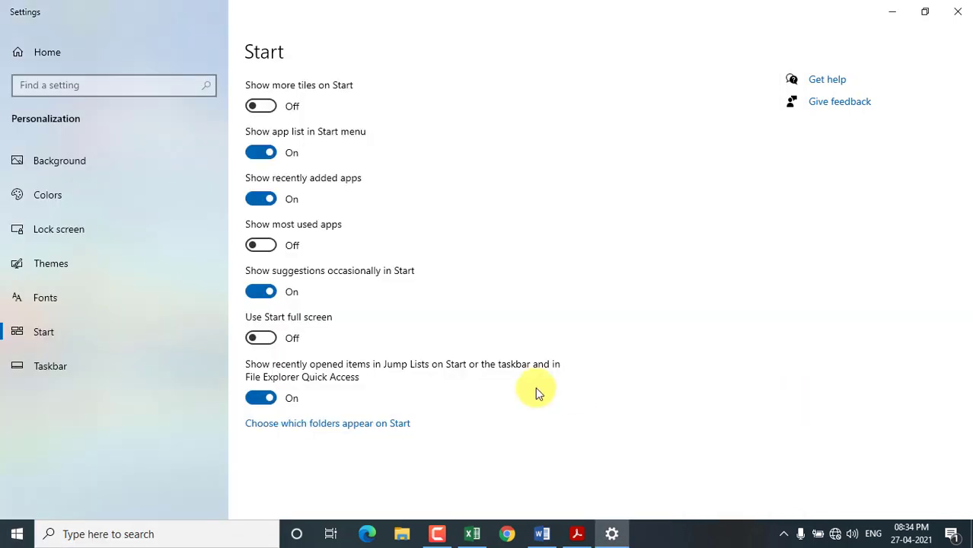
Step: In the Taskbar settings, check the lock option against the taskbar's context menu and turn on automatically hiding the taskbar in desktop mode
left_click(93, 369)
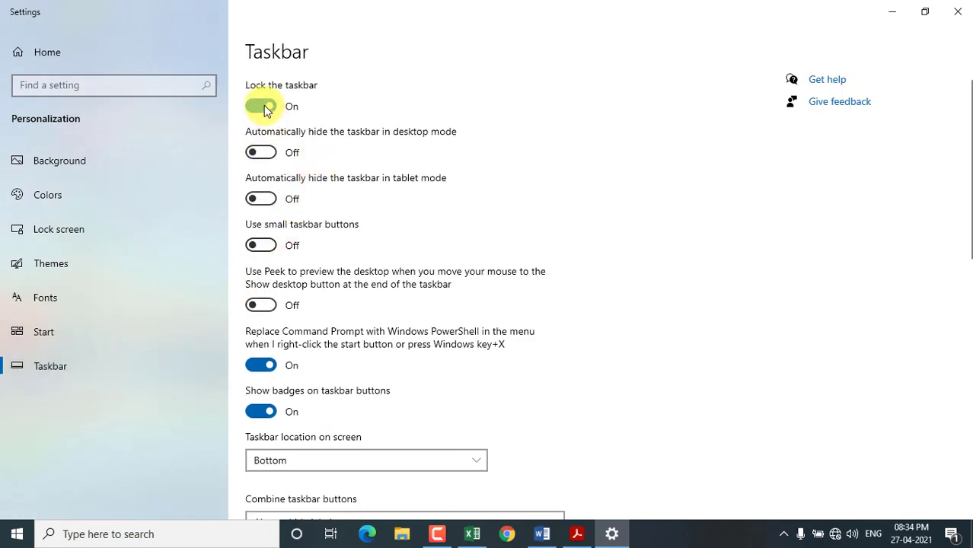
right_click(693, 533)
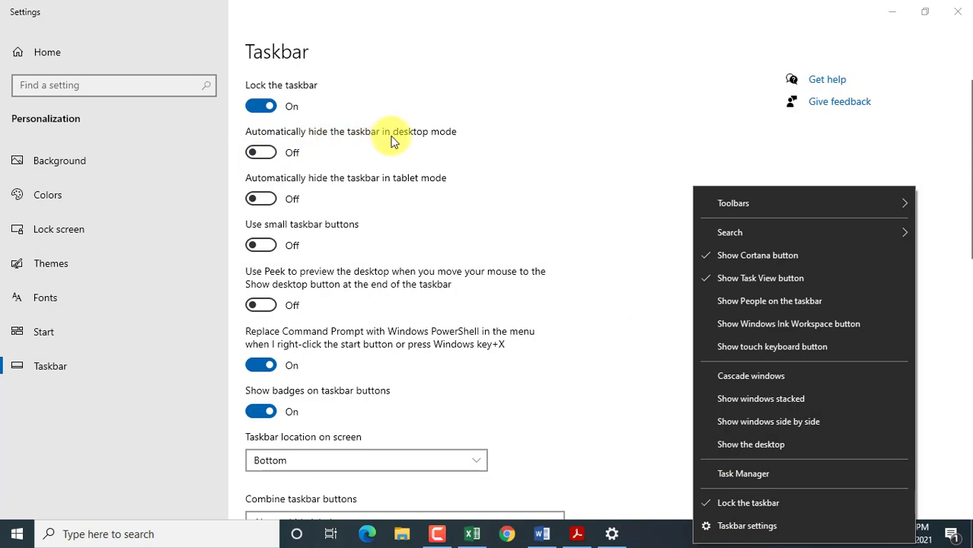
left_click(266, 153)
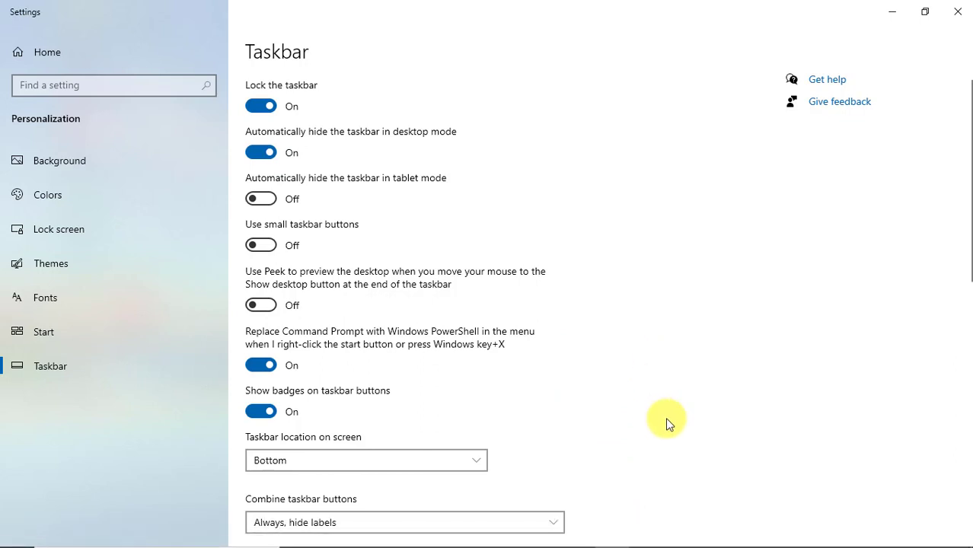
mouse_move(671, 546)
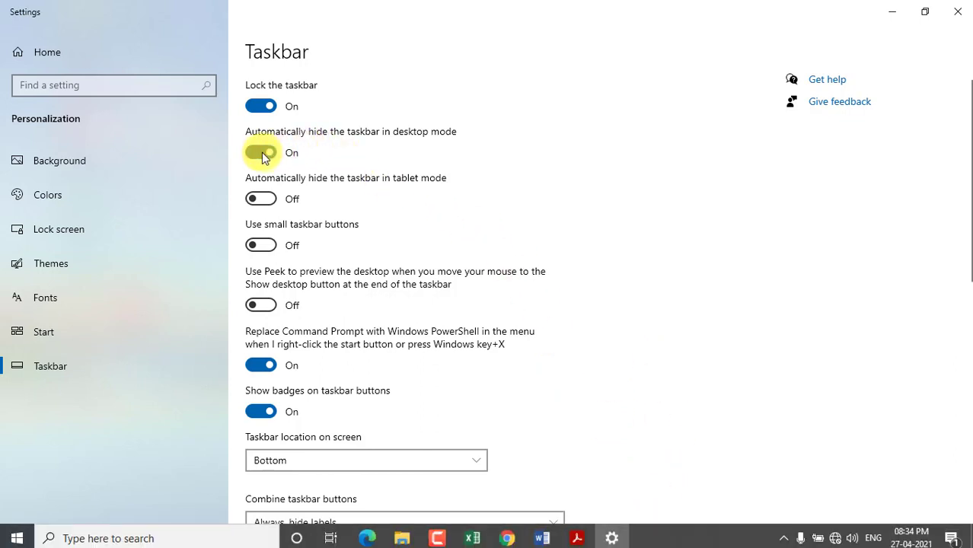
Step: Turn off automatic hiding of the taskbar in desktop mode and try the small taskbar buttons option
left_click(261, 152)
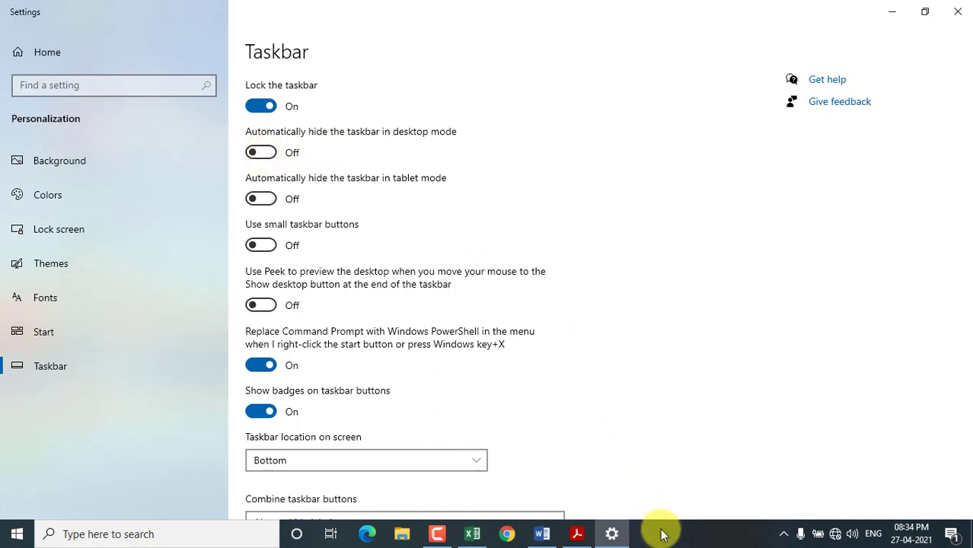
left_click(261, 245)
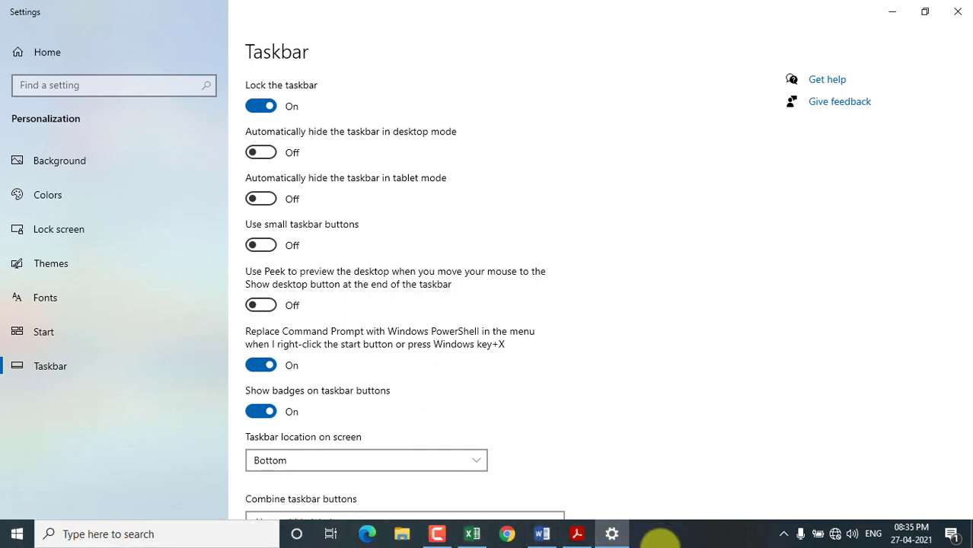
Step: Try the Left and Top taskbar locations on screen, then set the location back to Bottom
scroll(619, 424, "down", 2)
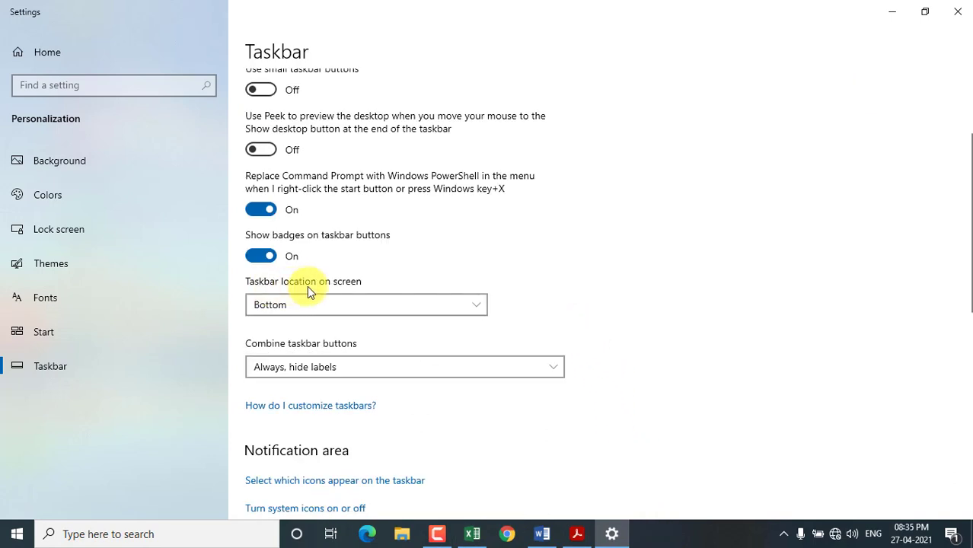
left_click(418, 305)
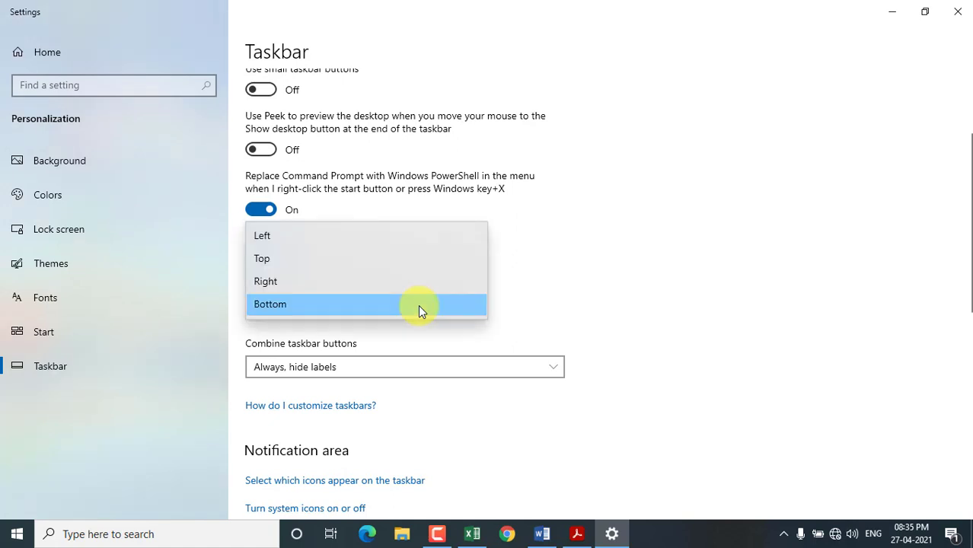
left_click(400, 238)
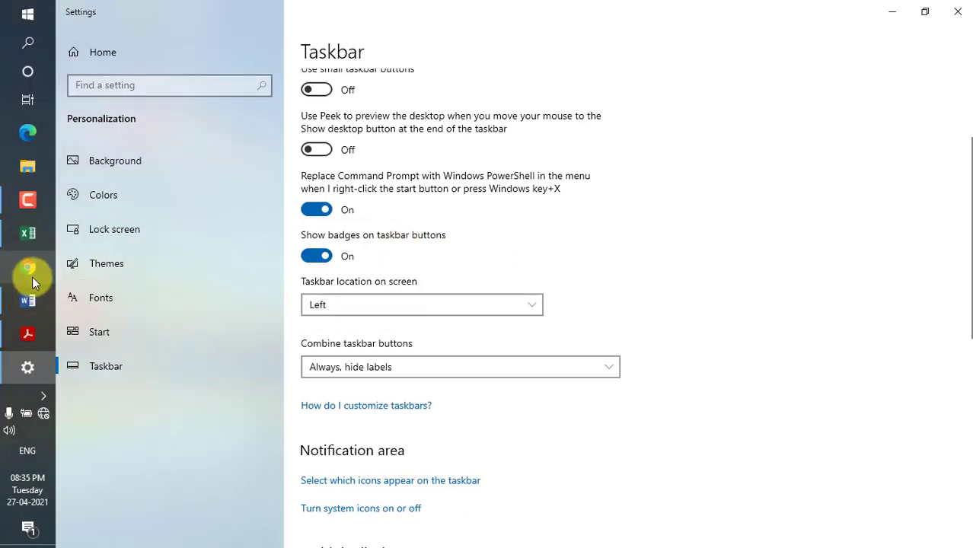
left_click(397, 304)
left_click(383, 327)
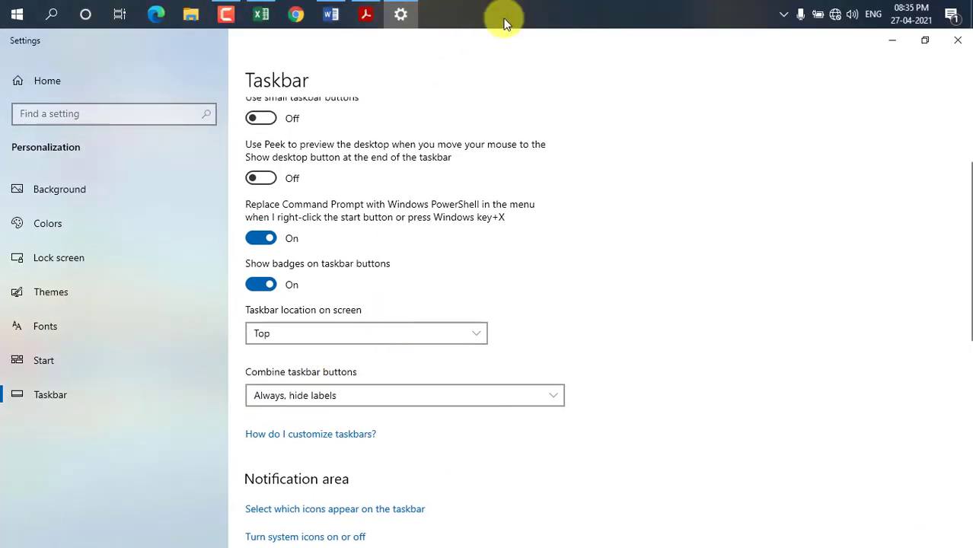
left_click(406, 333)
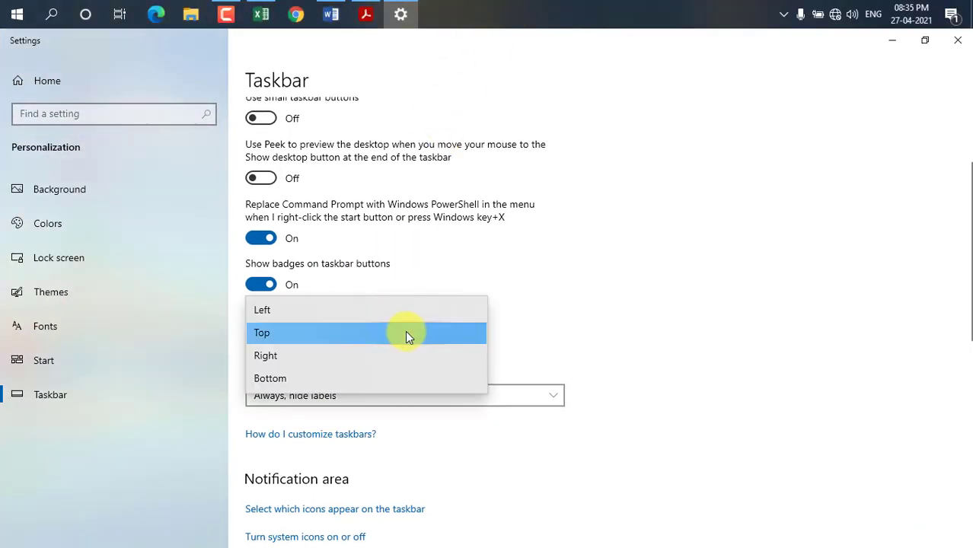
left_click(377, 379)
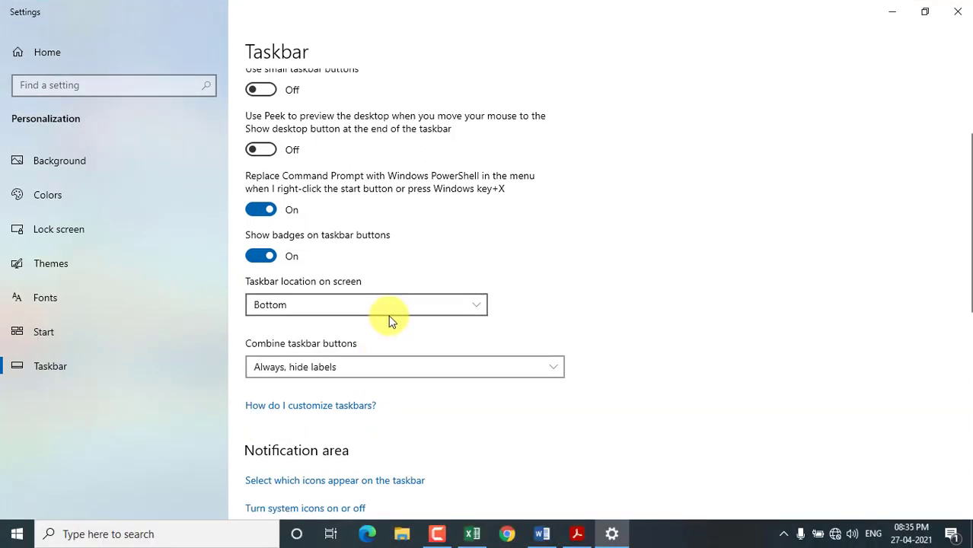
Step: Review the options for which icons appear on the taskbar, then return to the Taskbar settings
scroll(390, 320, "down", 2)
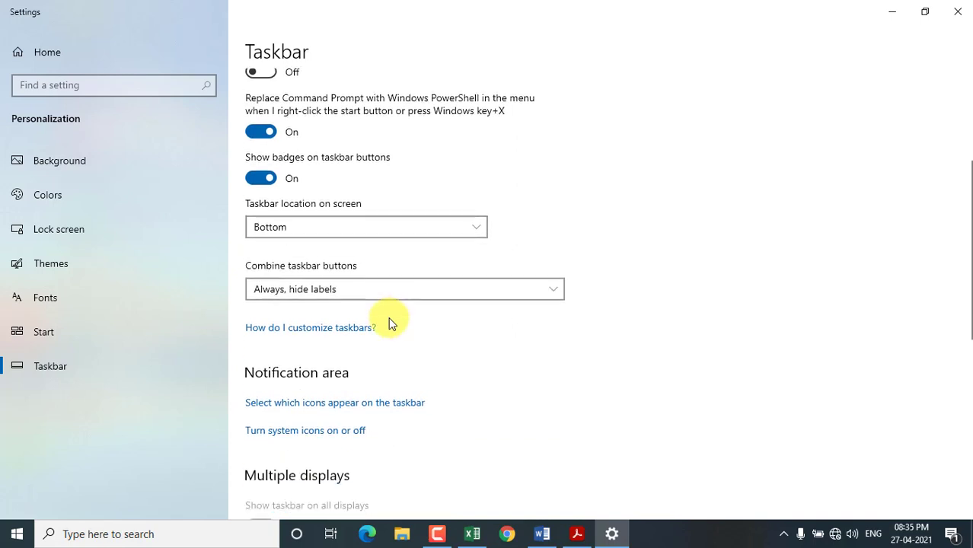
left_click(365, 411)
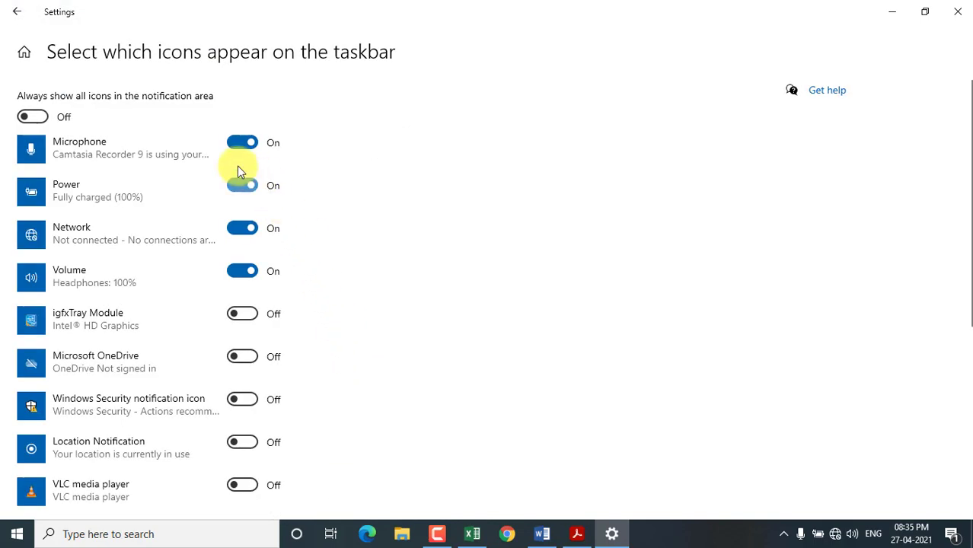
scroll(246, 272, "down", 5)
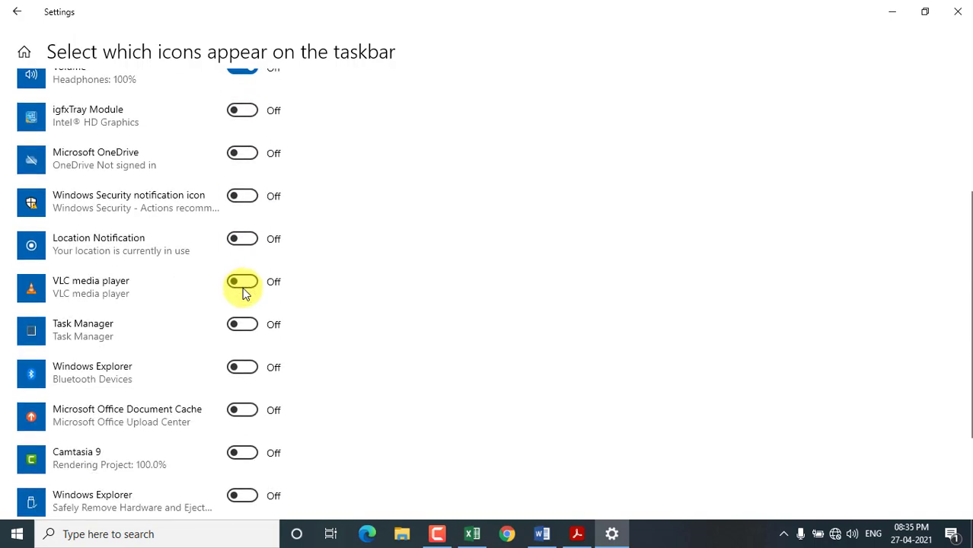
scroll(247, 365, "up", 4)
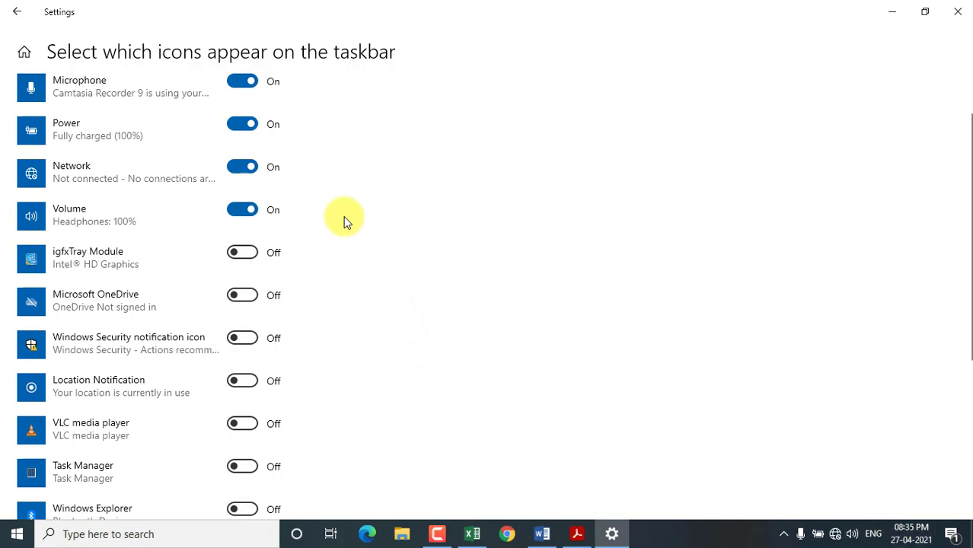
scroll(344, 220, "up", 1)
scroll(335, 263, "down", 4)
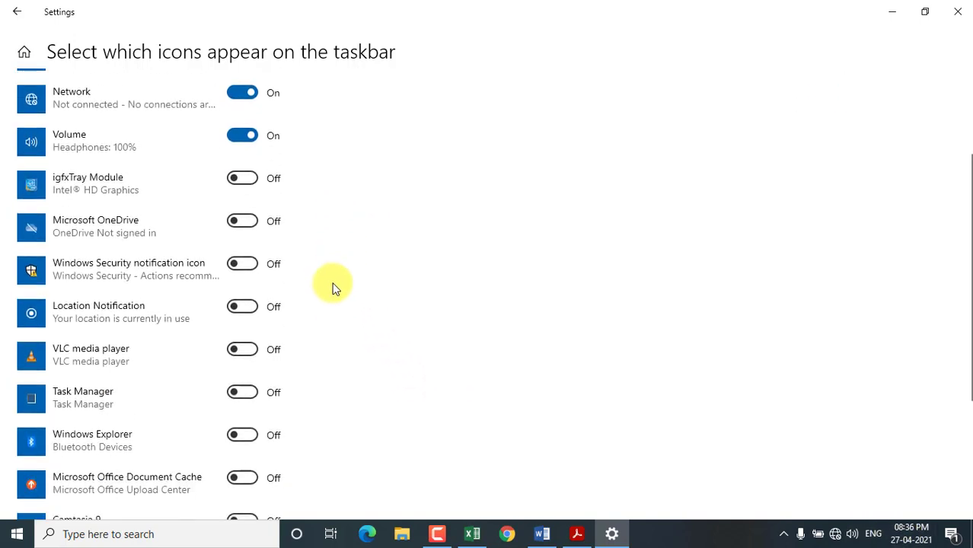
scroll(598, 339, "up", 4)
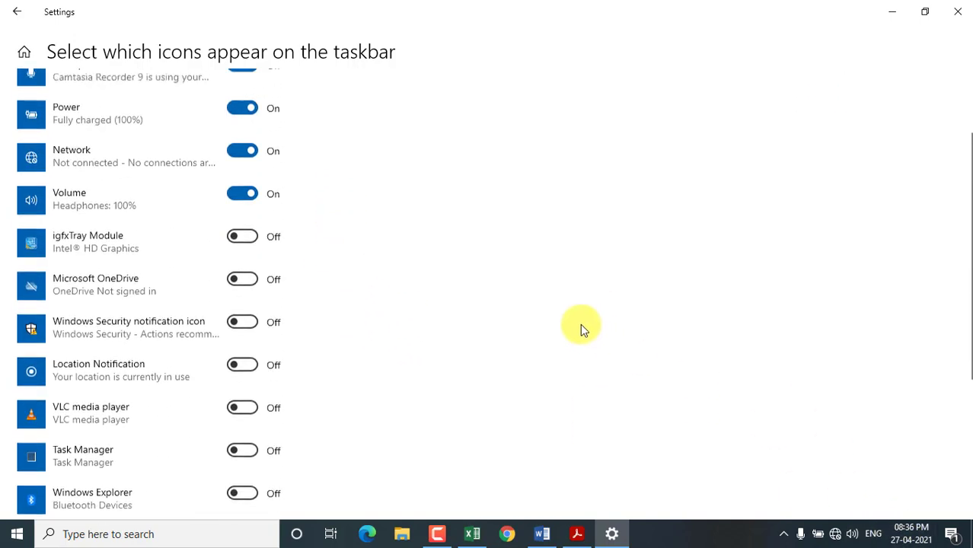
left_click(17, 13)
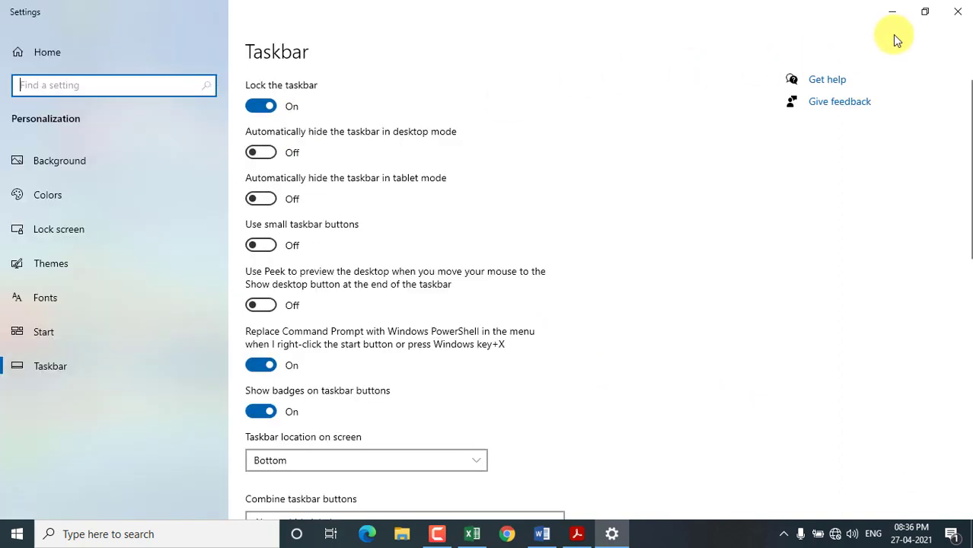
Step: Switch to the simple setting document in Word to check its topic list, then return to the desktop
left_click(895, 13)
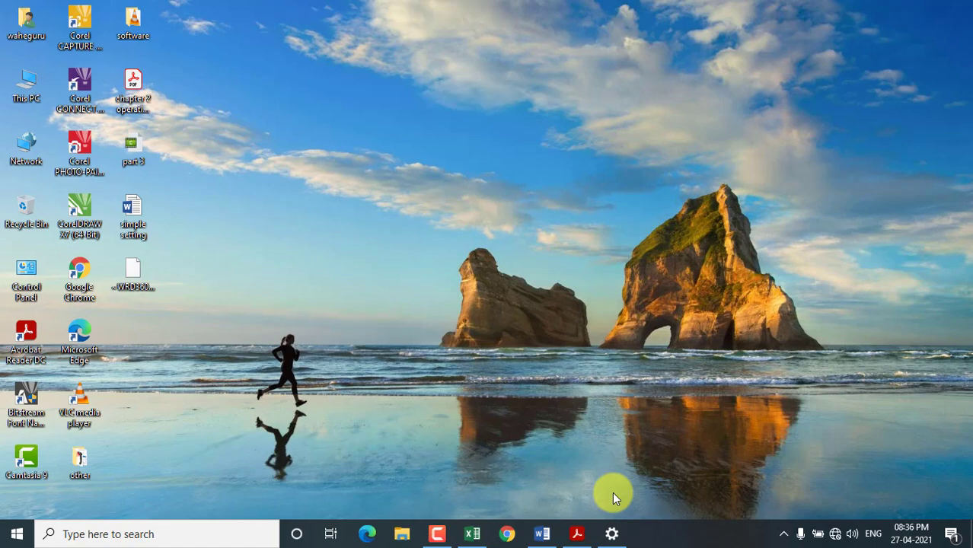
left_click(543, 535)
scroll(569, 294, "down", 2)
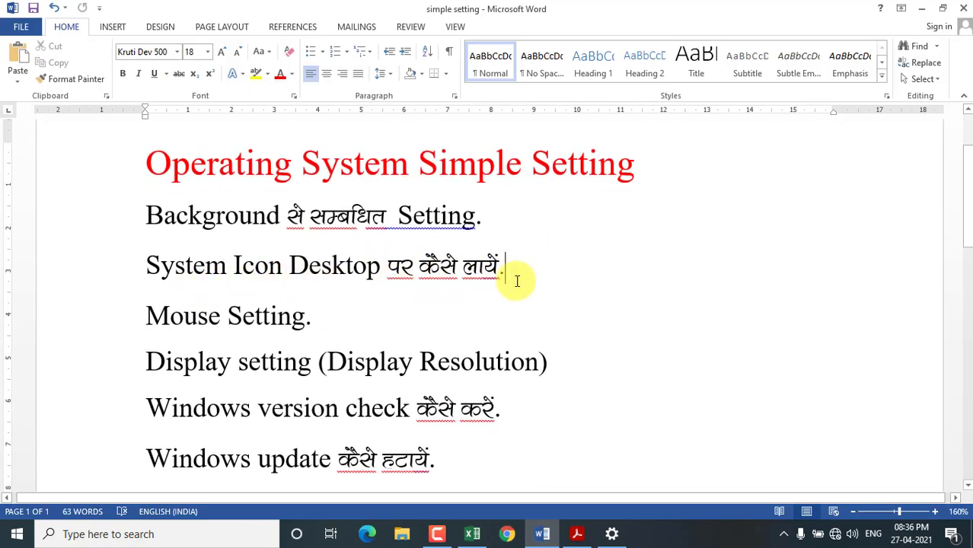
left_click(922, 8)
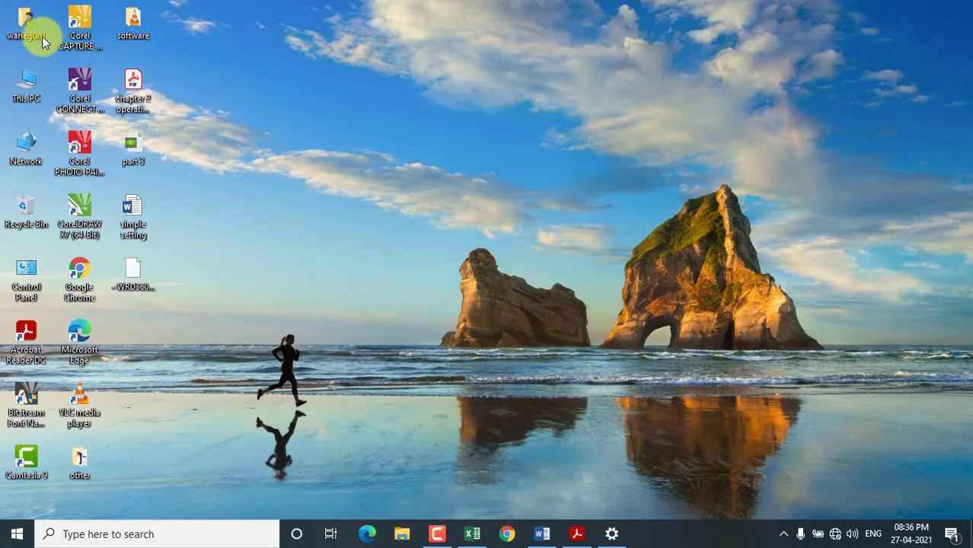
Step: Open the desktop icon settings from the Themes page of the desktop's personalization settings
right_click(533, 113)
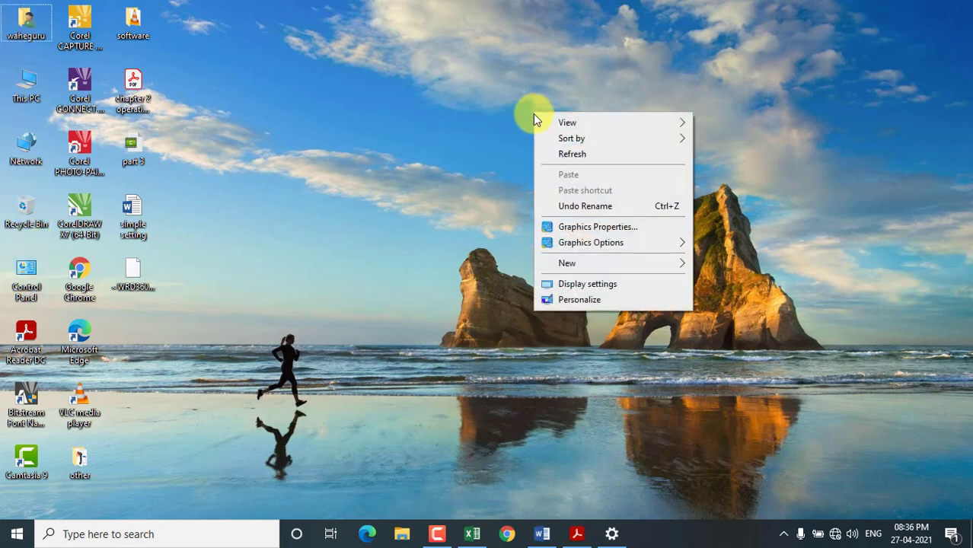
left_click(576, 300)
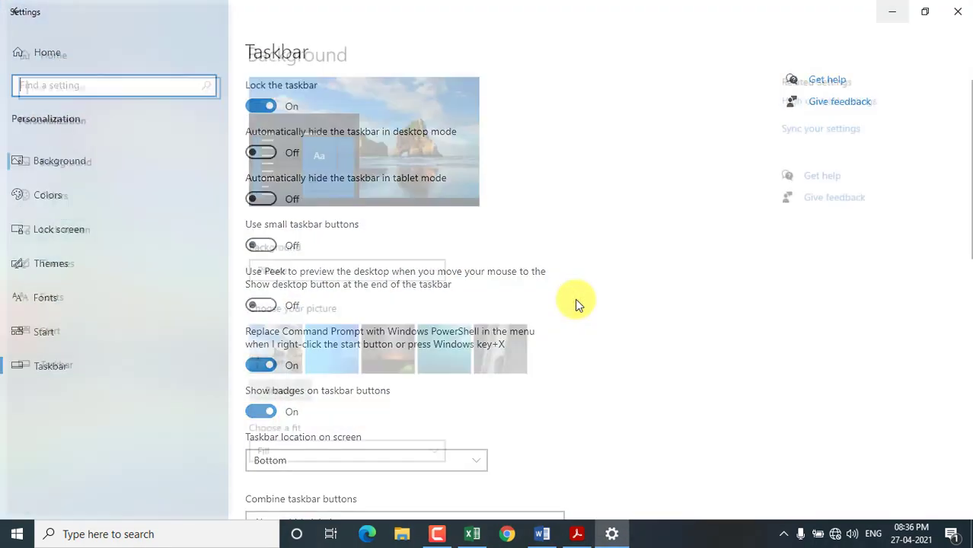
left_click(59, 271)
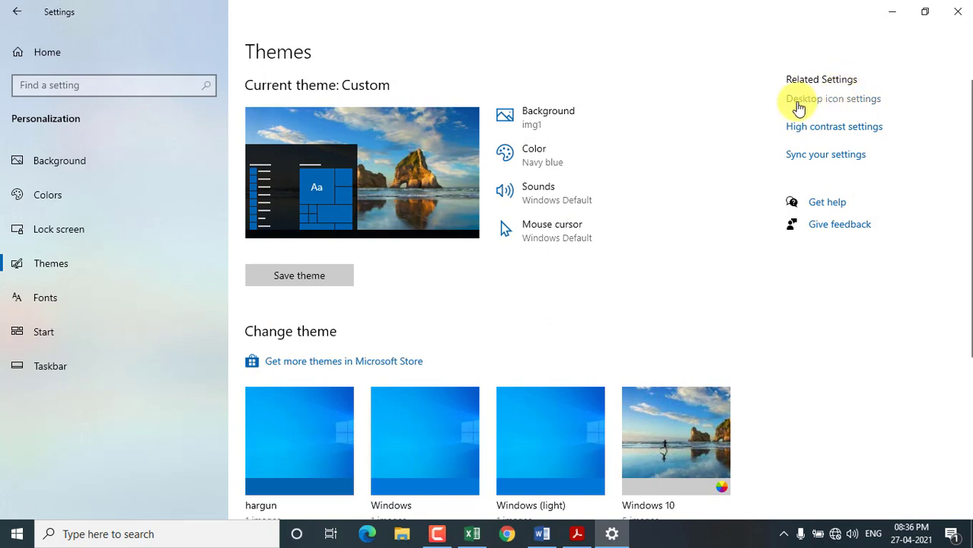
left_click(827, 109)
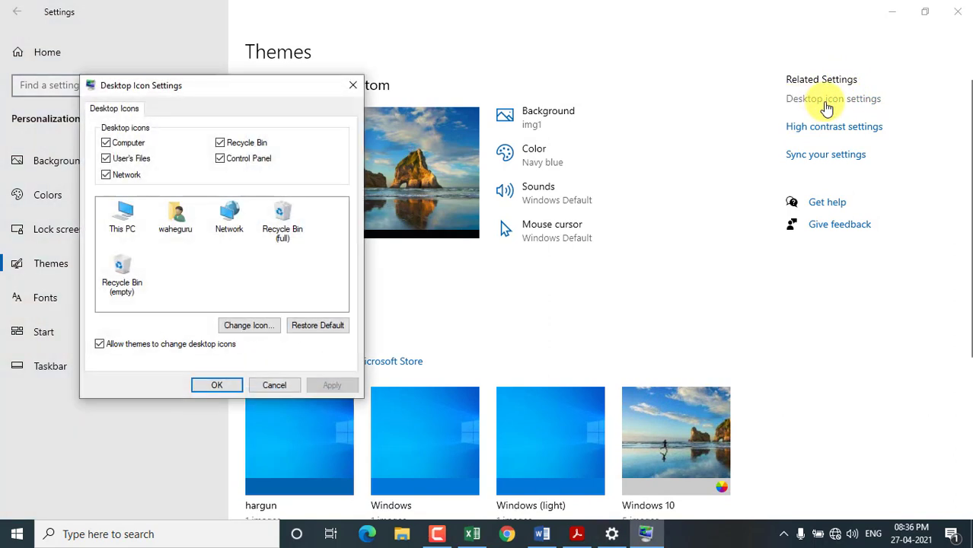
Step: Hide the Computer, User's Files, Network, Recycle Bin and Control Panel desktop icons, and check the desktop
left_click(106, 144)
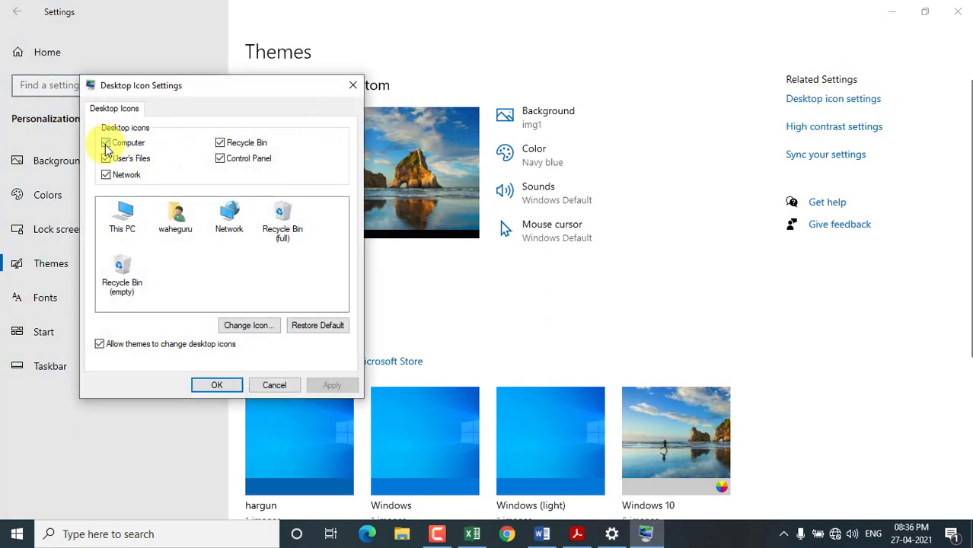
left_click(106, 159)
left_click(220, 143)
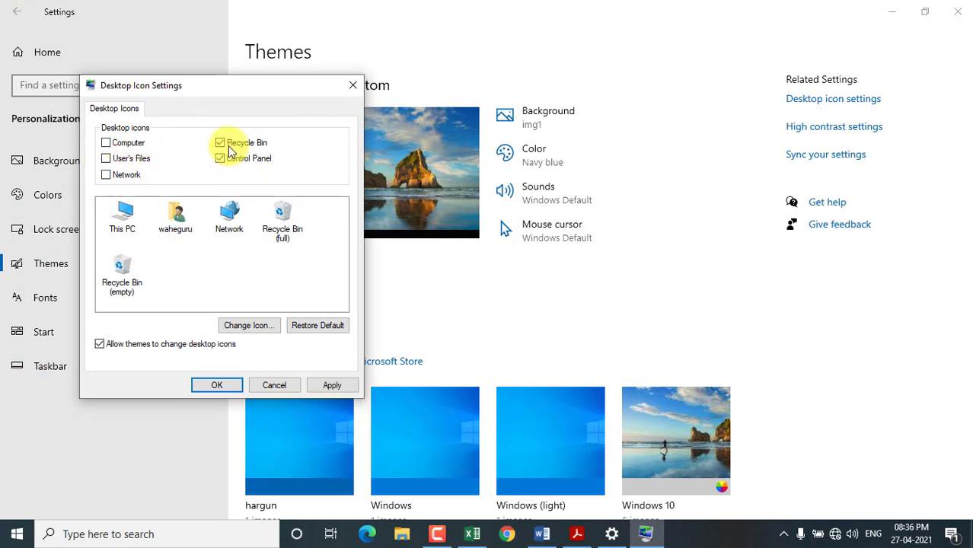
left_click(229, 162)
left_click(326, 386)
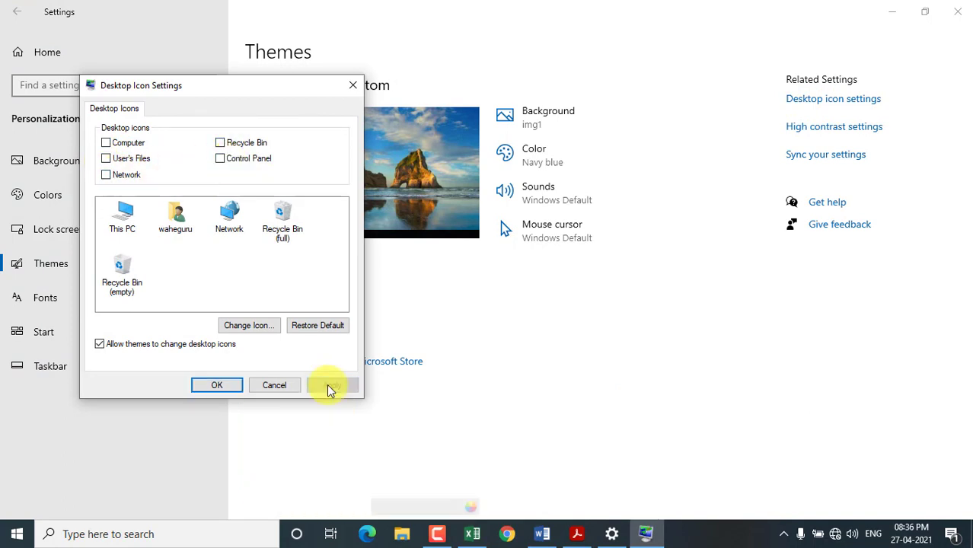
left_click(893, 12)
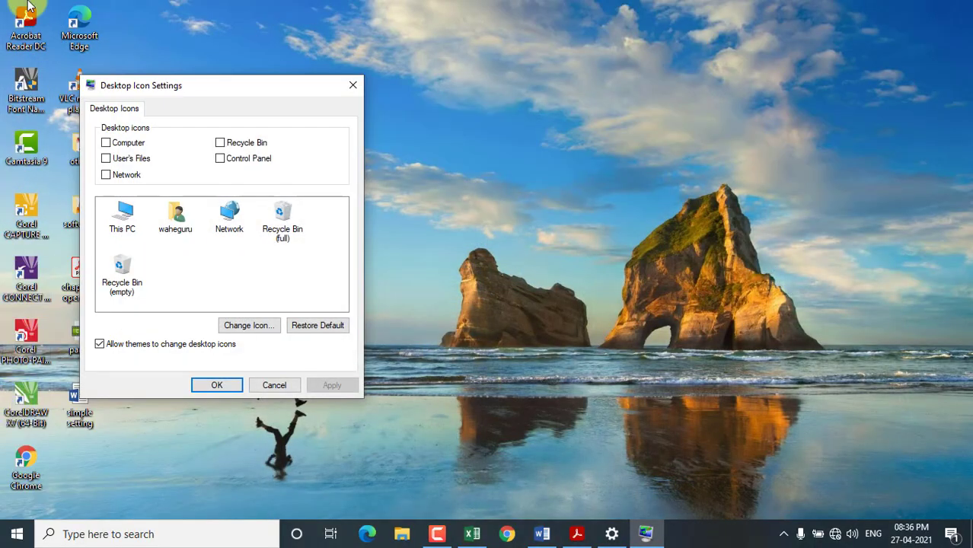
Step: Move the Desktop Icon Settings dialog aside and show the Computer, User's Files, Network, Recycle Bin and Control Panel icons
left_click_drag(205, 95, 351, 89)
left_click(252, 138)
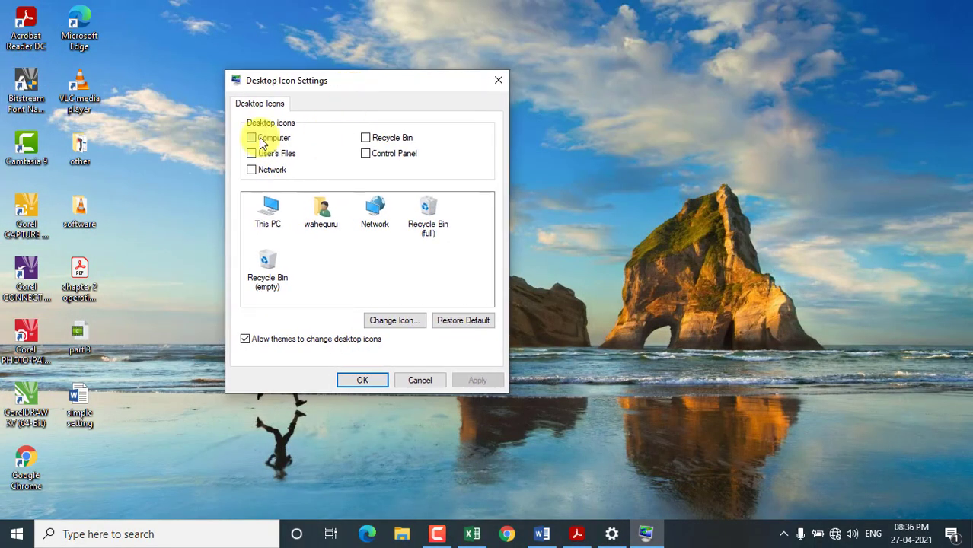
left_click(259, 154)
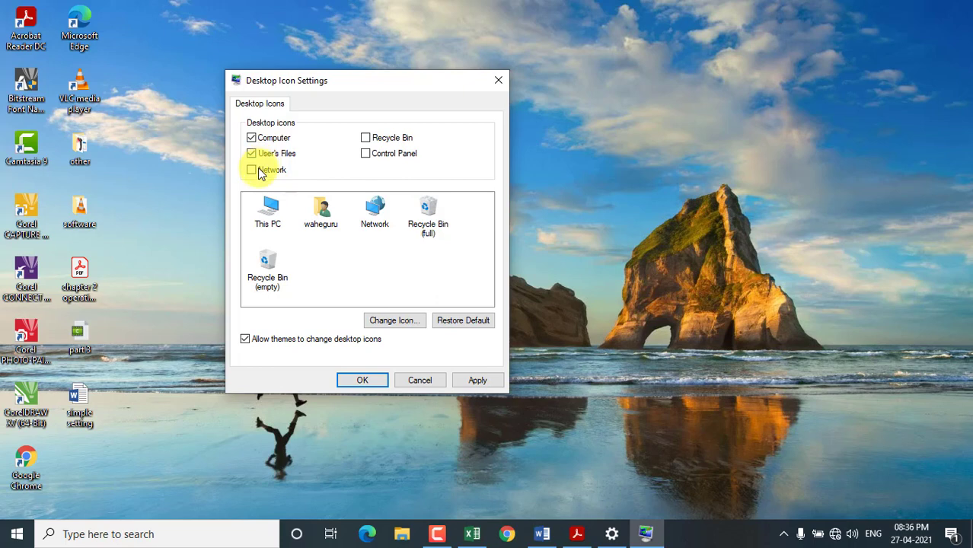
left_click(398, 139)
left_click(395, 154)
left_click(478, 381)
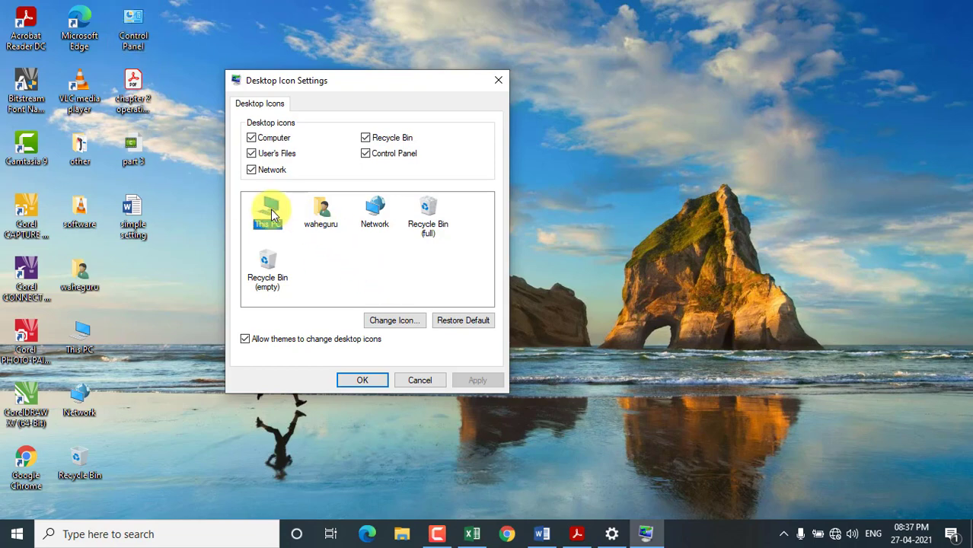
Step: Change the This PC desktop icon to the dark blue monitor with a crescent moon and apply it
left_click(393, 320)
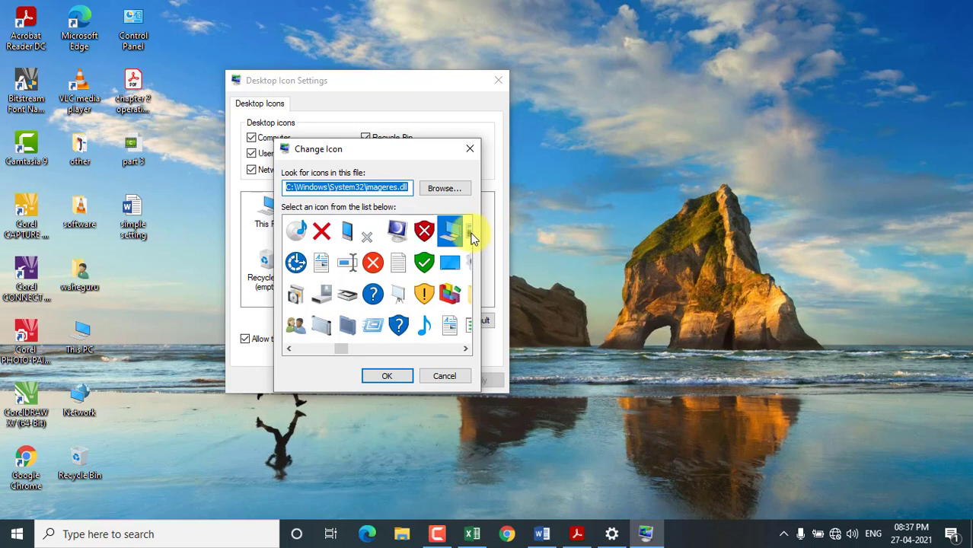
left_click(398, 230)
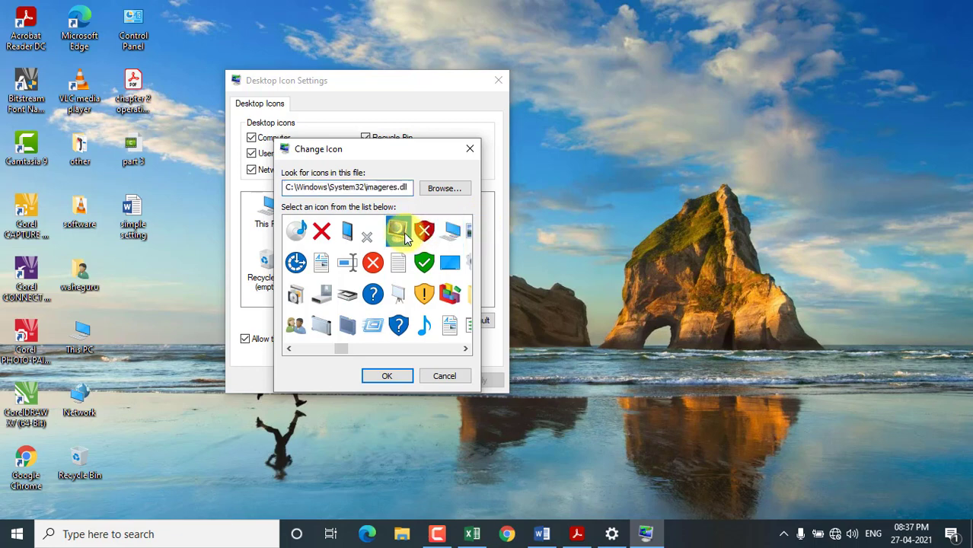
left_click(387, 376)
left_click(466, 382)
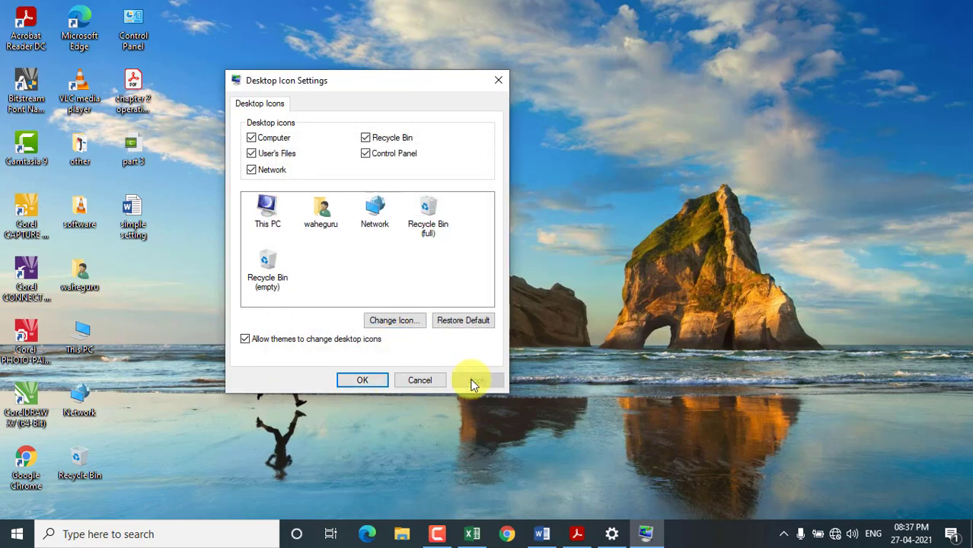
left_click(368, 381)
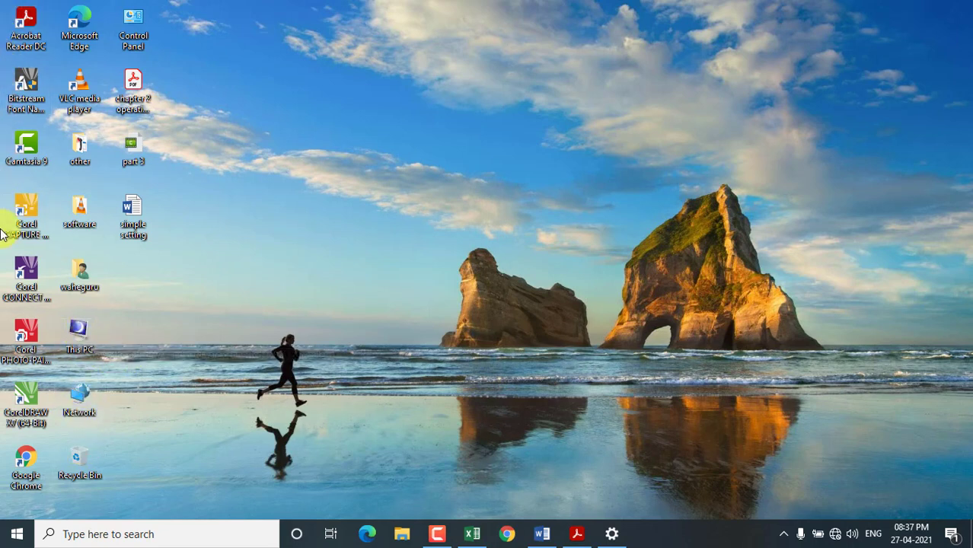
Step: Set the desktop icon view to Large icons
right_click(407, 99)
mouse_move(453, 114)
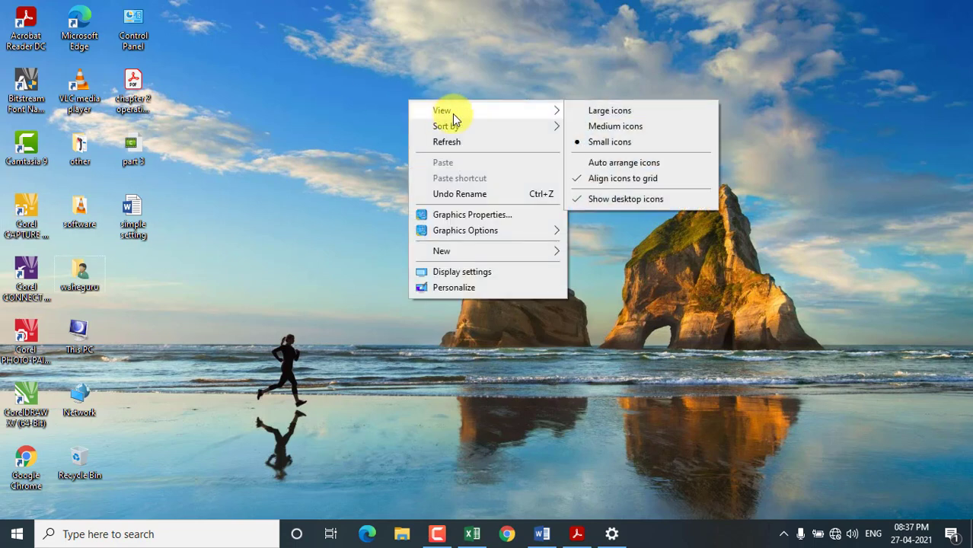
left_click(614, 112)
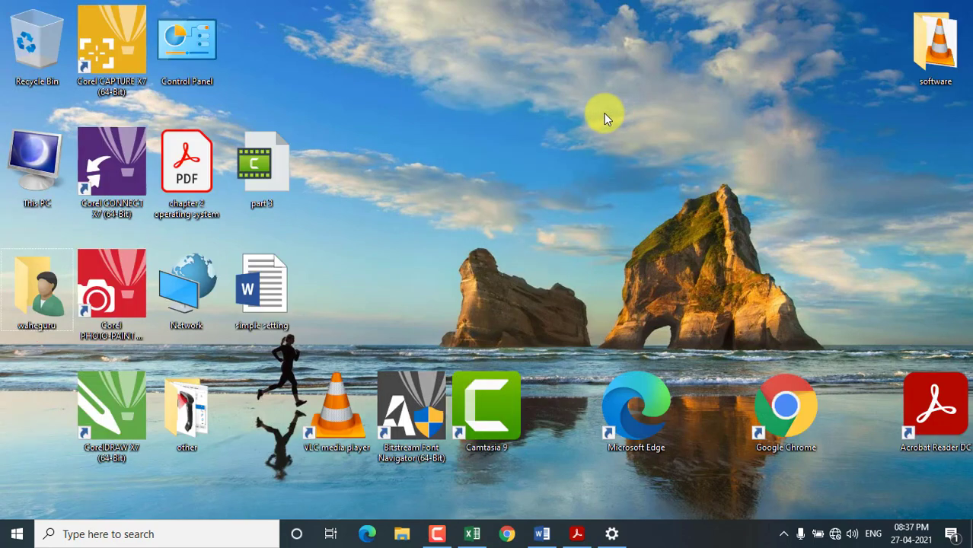
Step: Switch the desktop icon view to Medium icons, and after trying that size, set it to Small icons
right_click(567, 97)
mouse_move(599, 112)
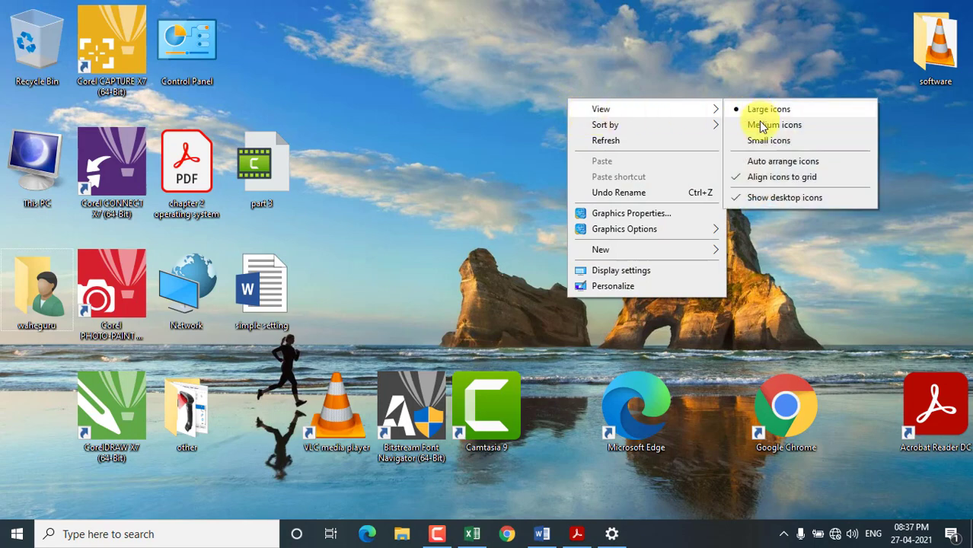
left_click(761, 124)
right_click(606, 117)
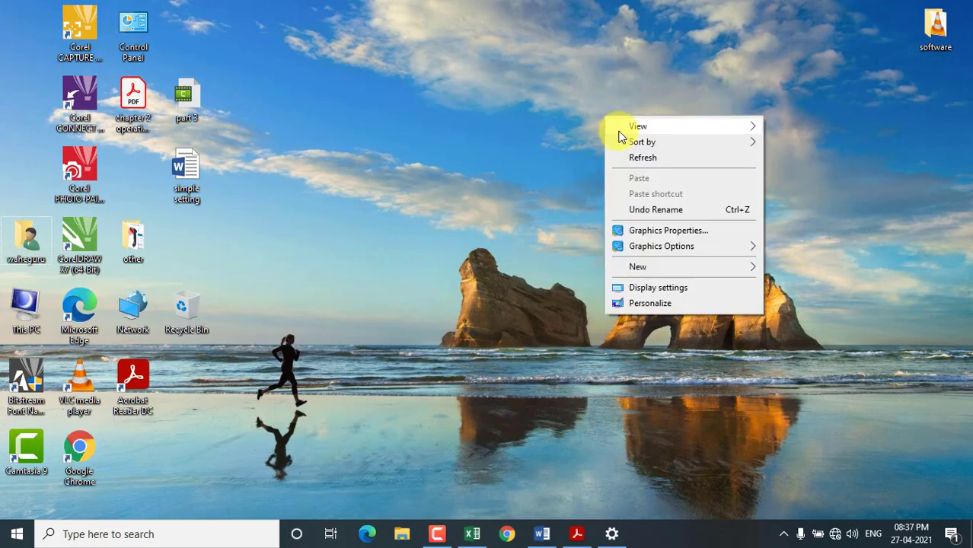
mouse_move(693, 127)
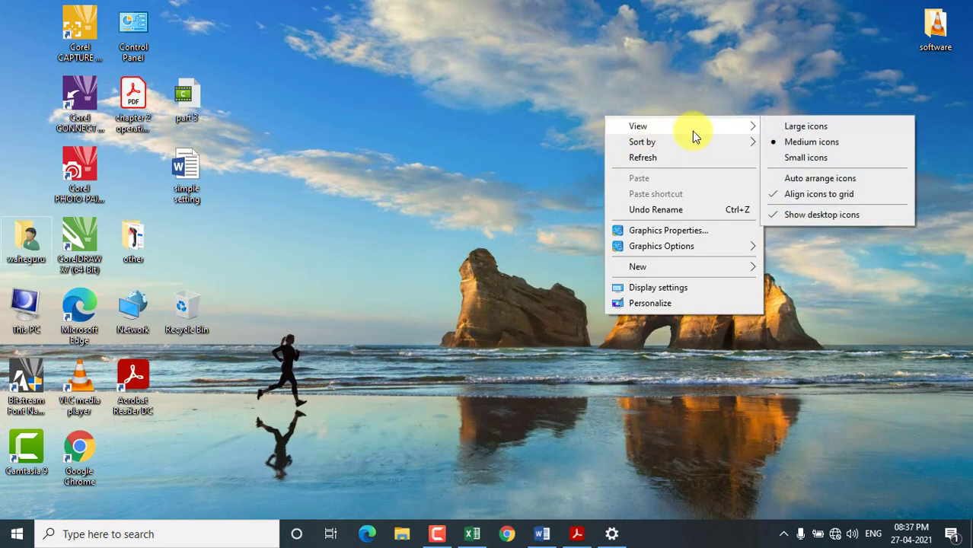
left_click(779, 162)
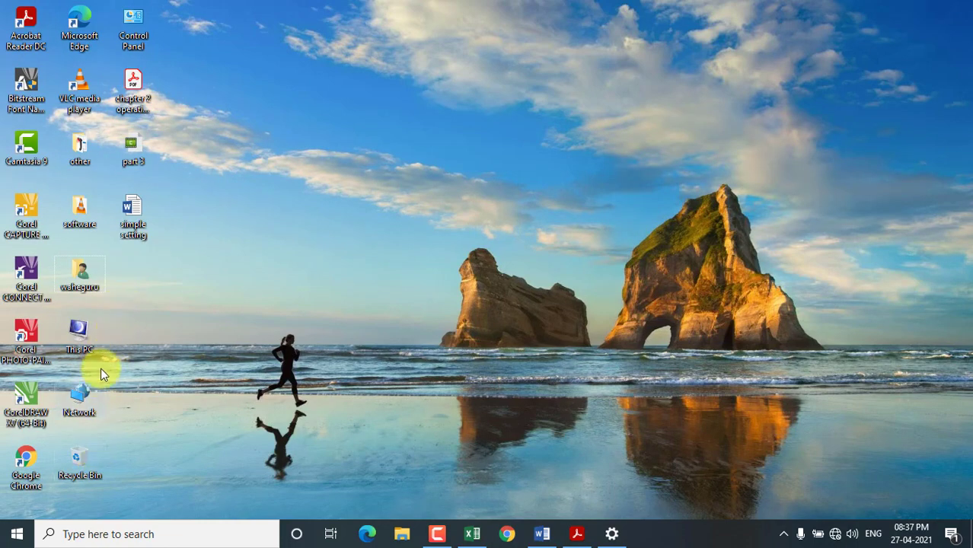
Step: Refresh the desktop twice
right_click(528, 115)
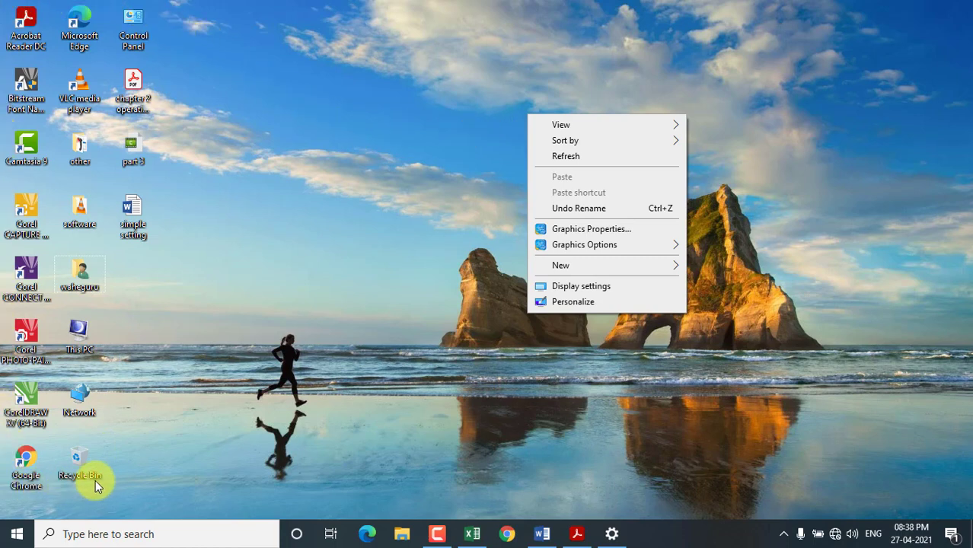
right_click(375, 138)
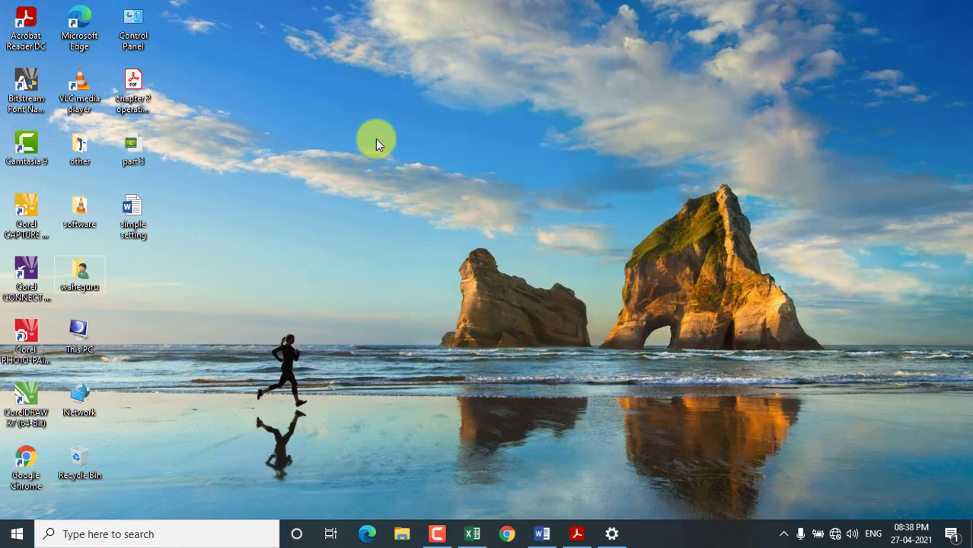
left_click(424, 184)
right_click(478, 100)
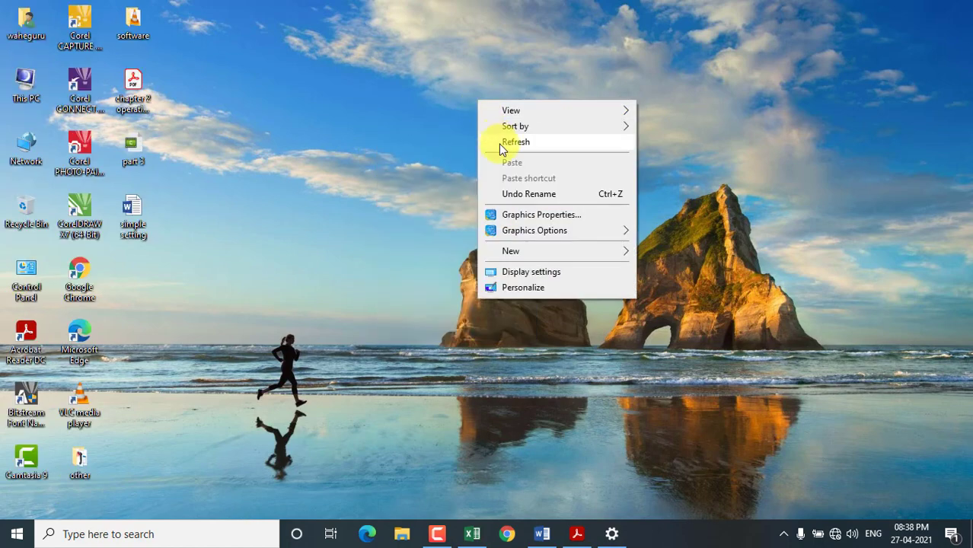
left_click(501, 148)
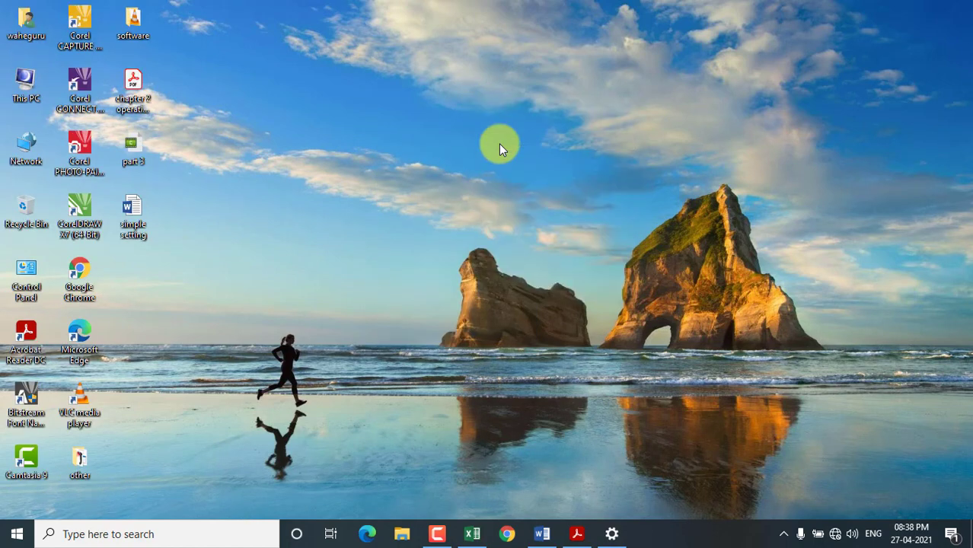
Step: Try sorting the desktop icons by name, followed by size
right_click(501, 148)
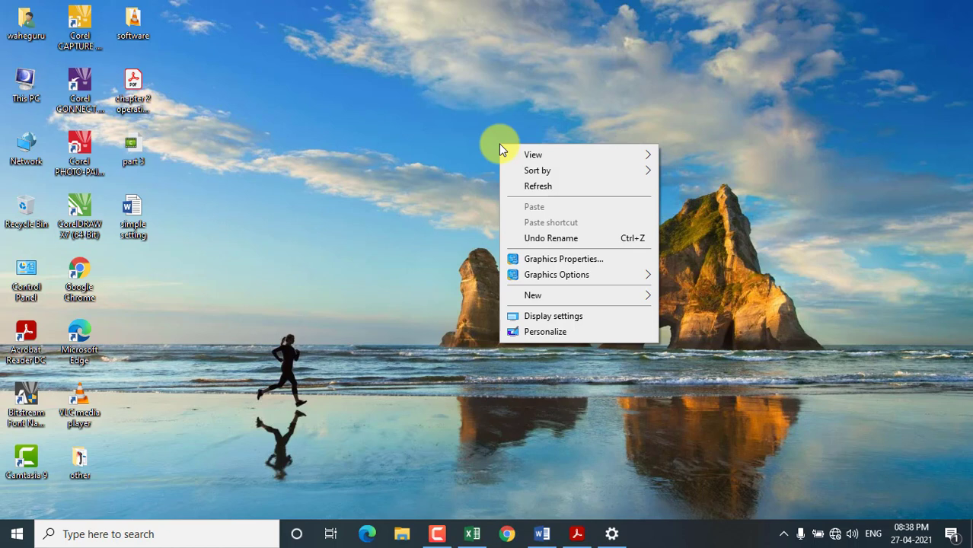
mouse_move(525, 172)
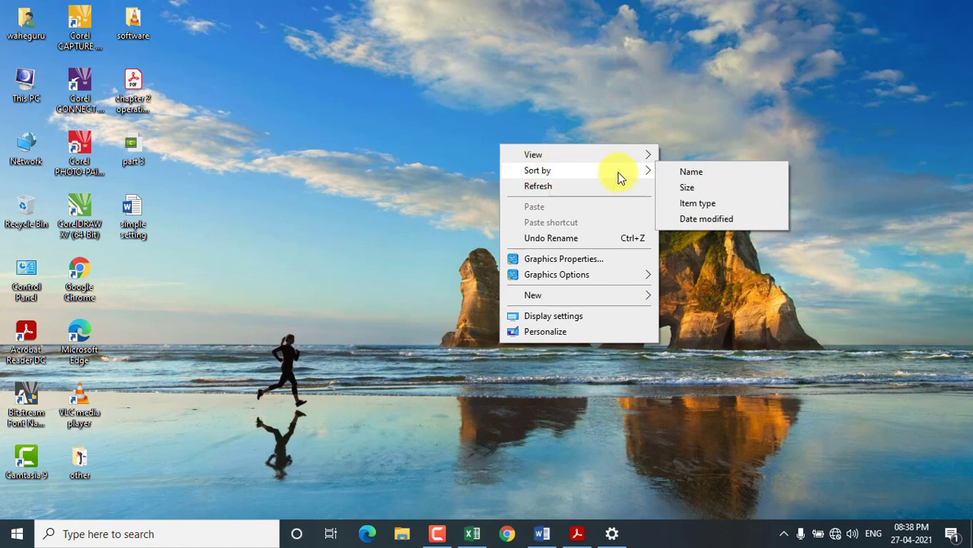
left_click(669, 172)
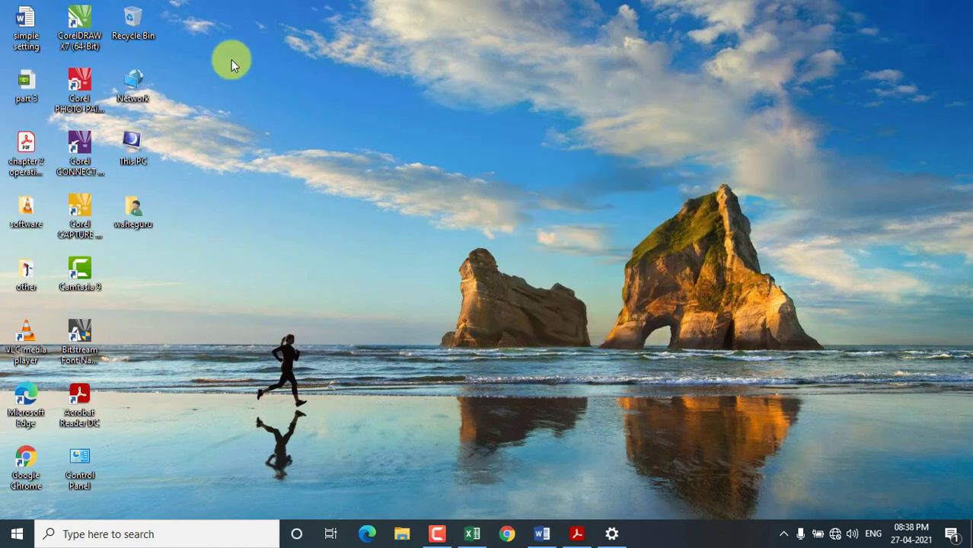
right_click(532, 155)
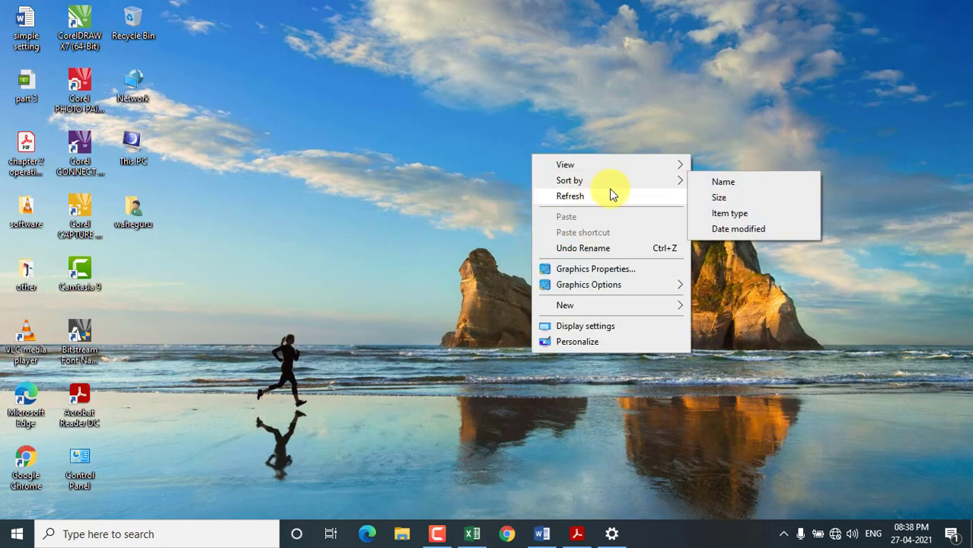
mouse_move(652, 187)
left_click(713, 202)
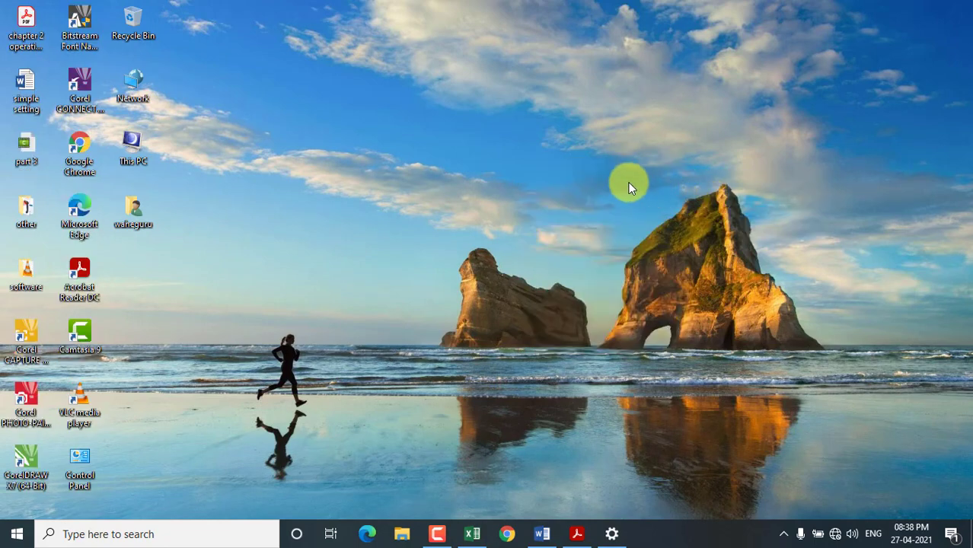
Step: Sort the desktop icons by item type and look over the remaining sort options
right_click(555, 152)
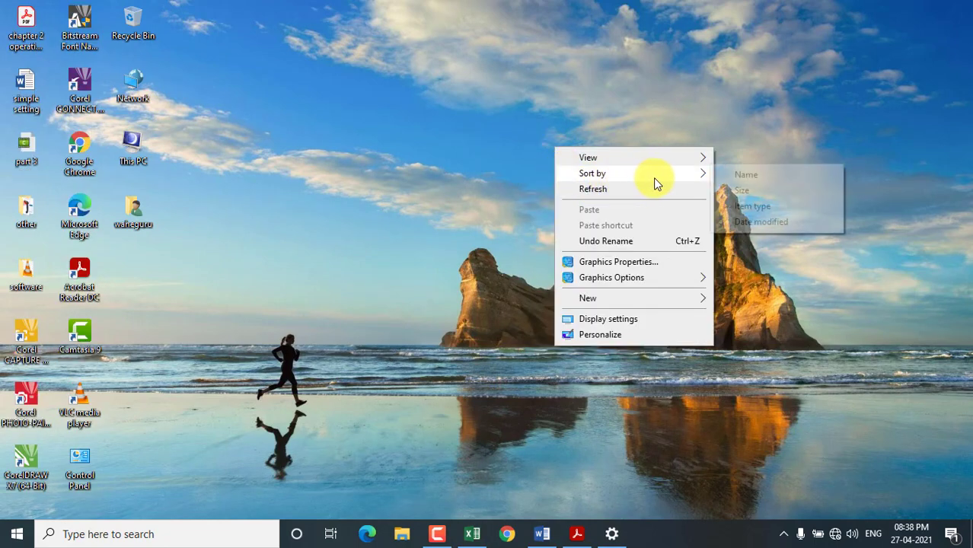
left_click(728, 209)
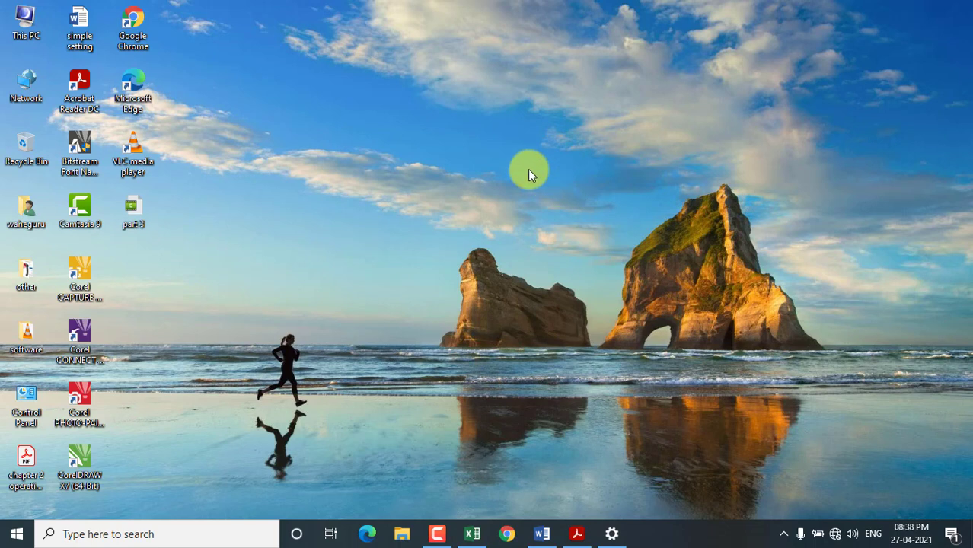
right_click(509, 161)
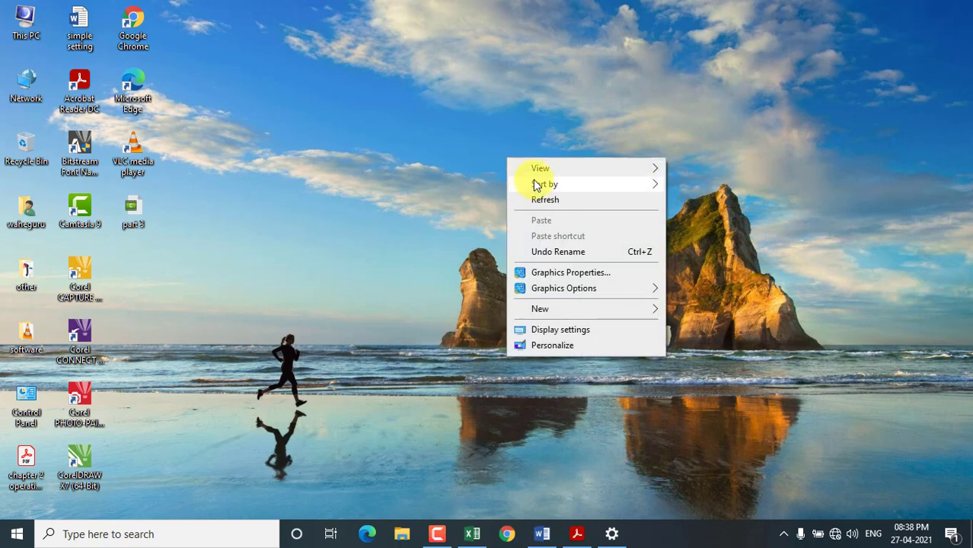
mouse_move(537, 187)
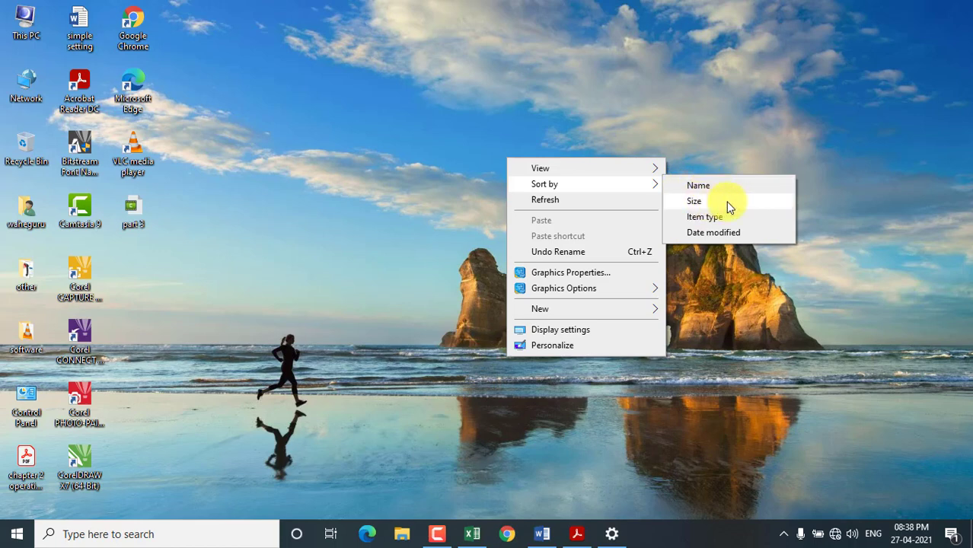
left_click(727, 241)
Step: Switch to the simple setting document in Word to check the topic list, and minimize it
key("alt+Tab")
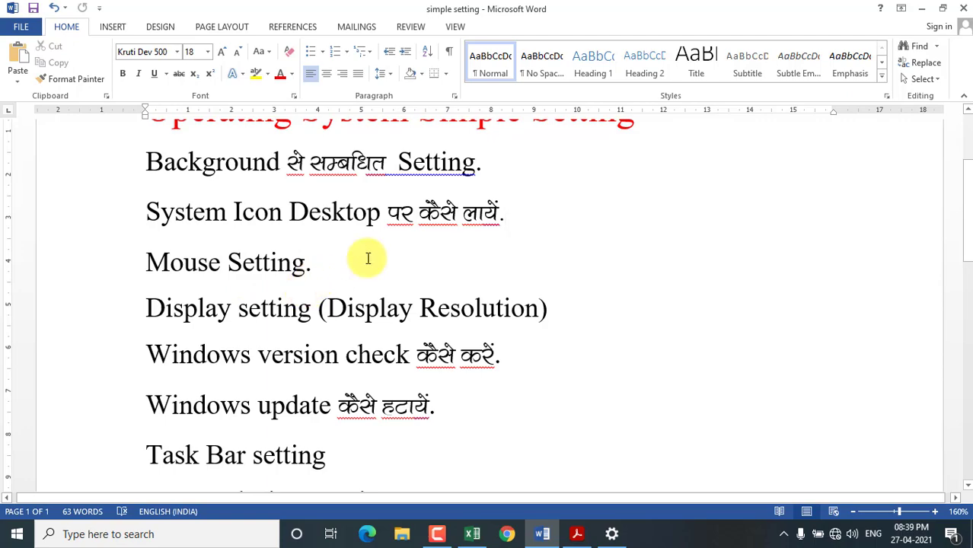
left_click(916, 14)
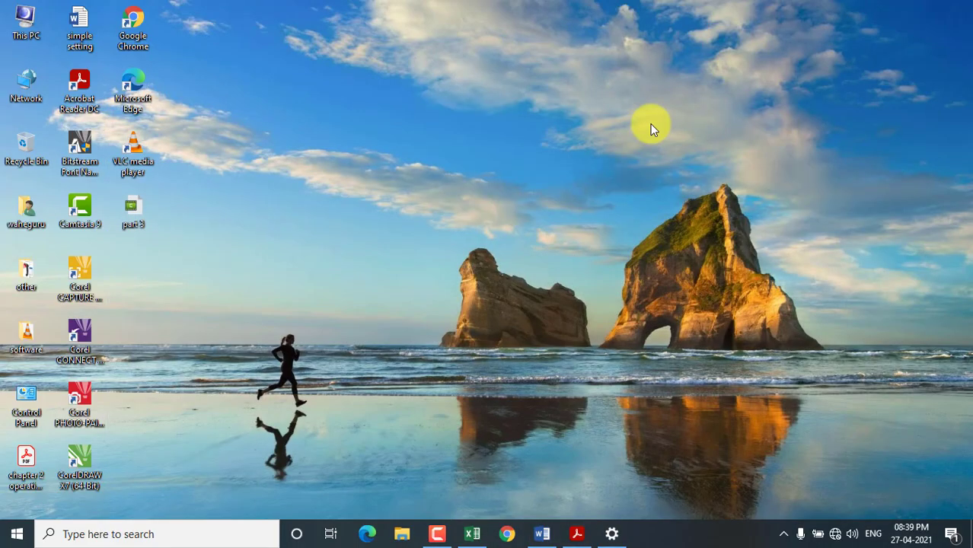
Step: View the mouse pointer settings through the Mouse cursor option in Themes, and close Mouse Properties and Settings
right_click(651, 130)
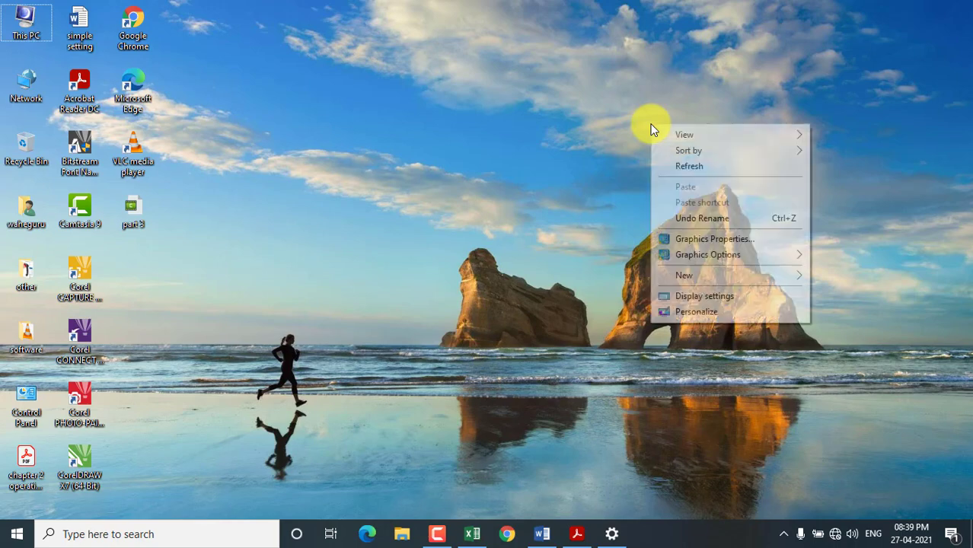
left_click(684, 311)
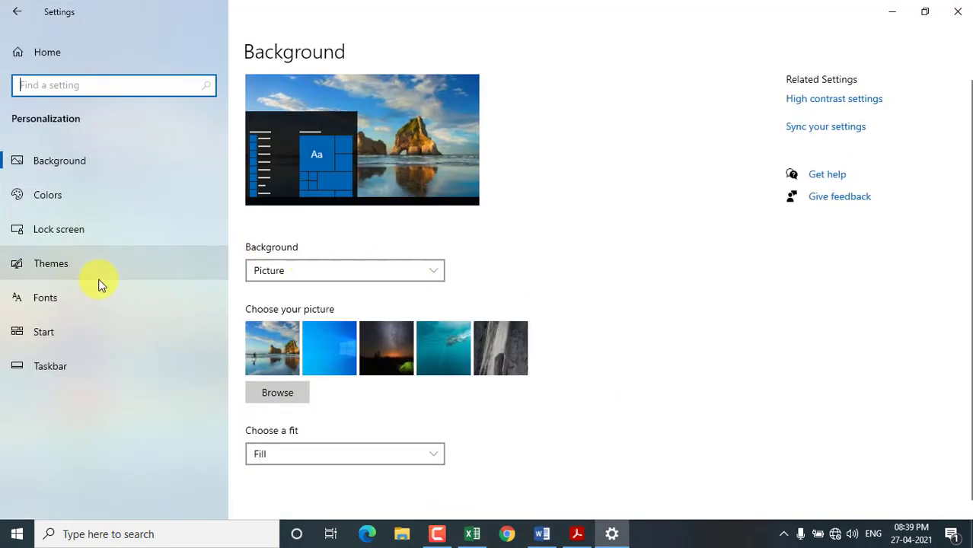
left_click(58, 268)
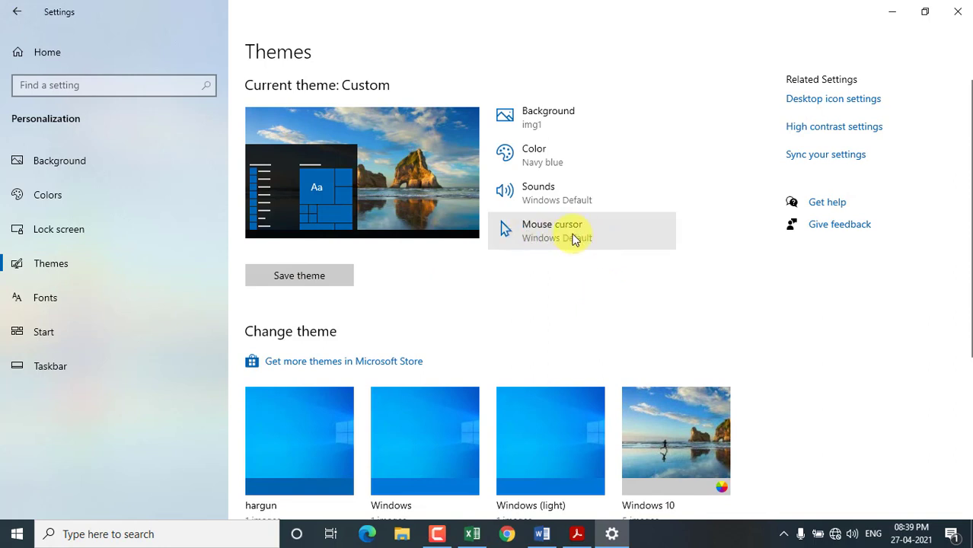
left_click(575, 239)
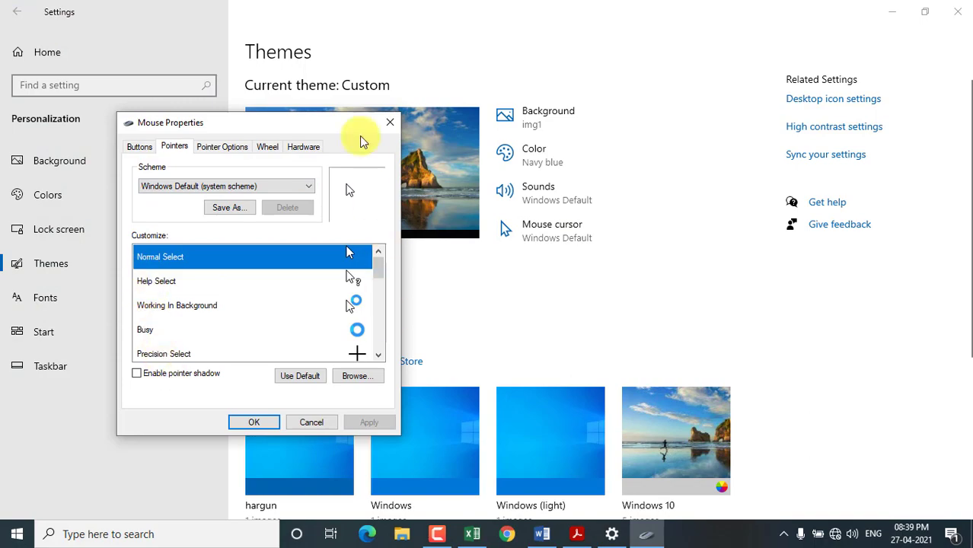
left_click(390, 122)
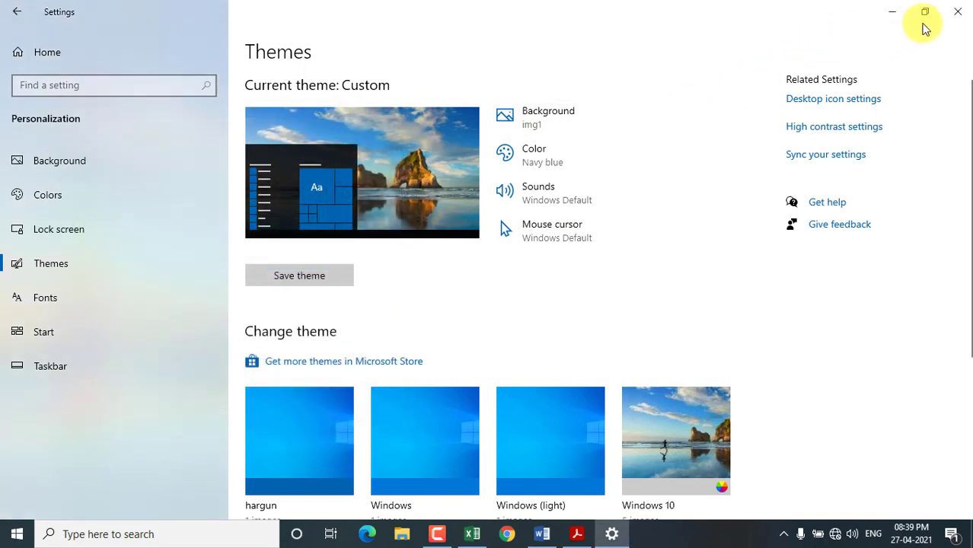
left_click(956, 11)
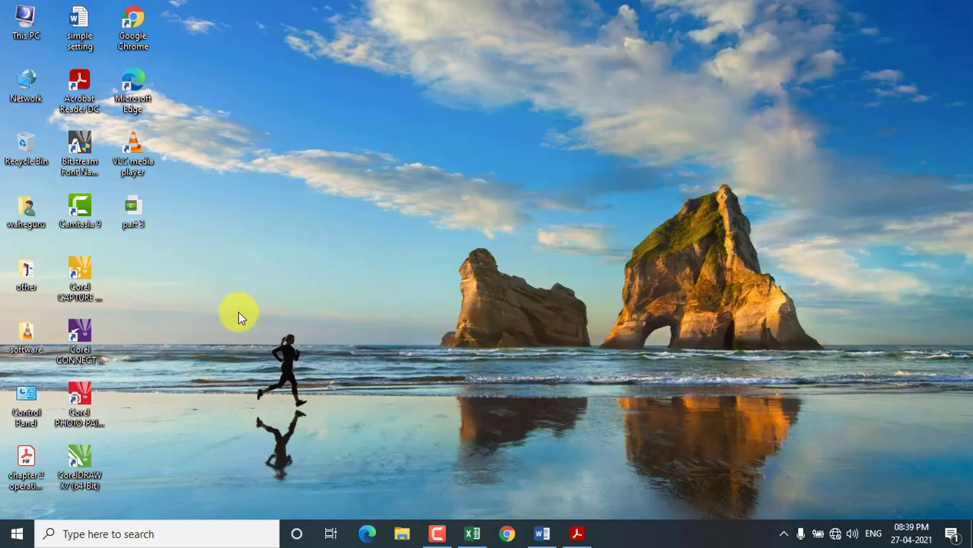
Step: Open the mouse settings of the USB OPTICAL MOUSE in Control Panel's Devices and Printers and move the dialog aside
double_click(24, 396)
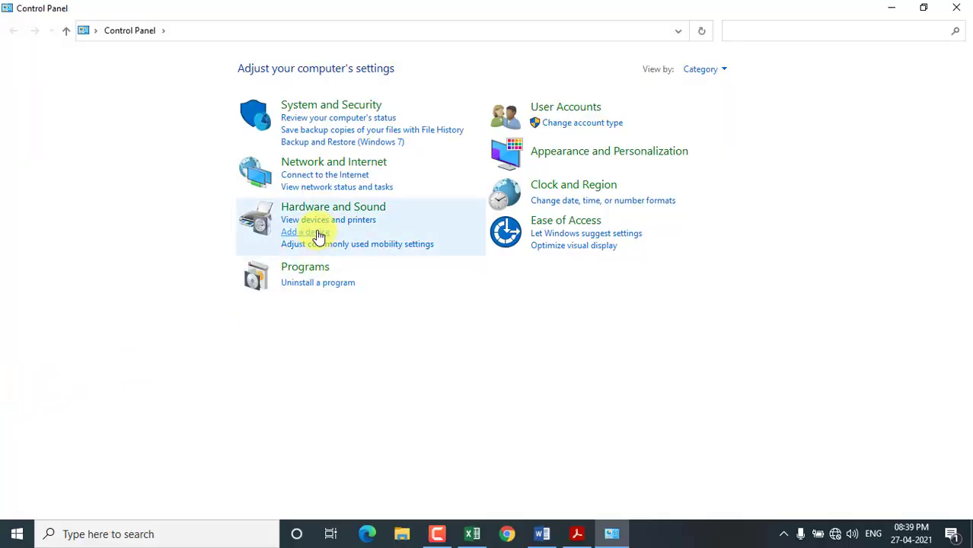
left_click(339, 221)
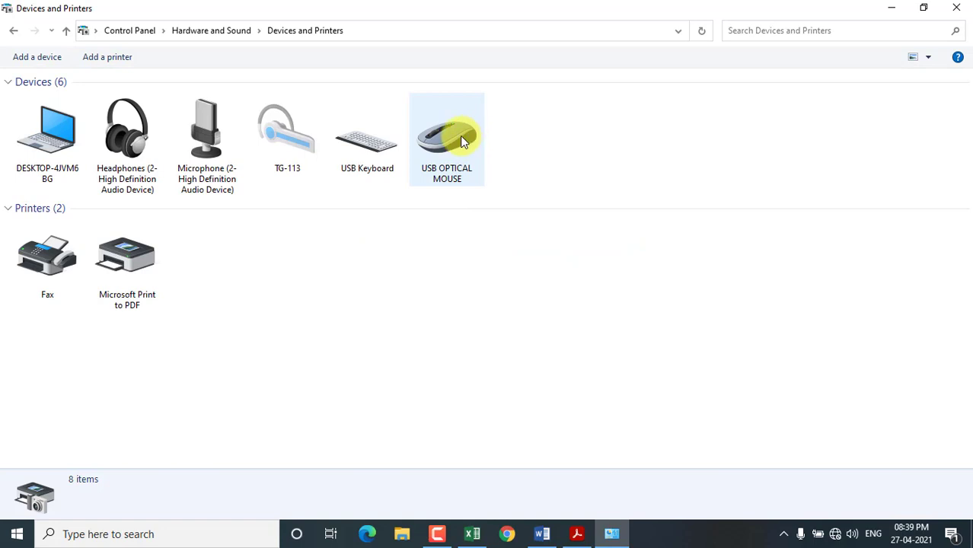
right_click(460, 137)
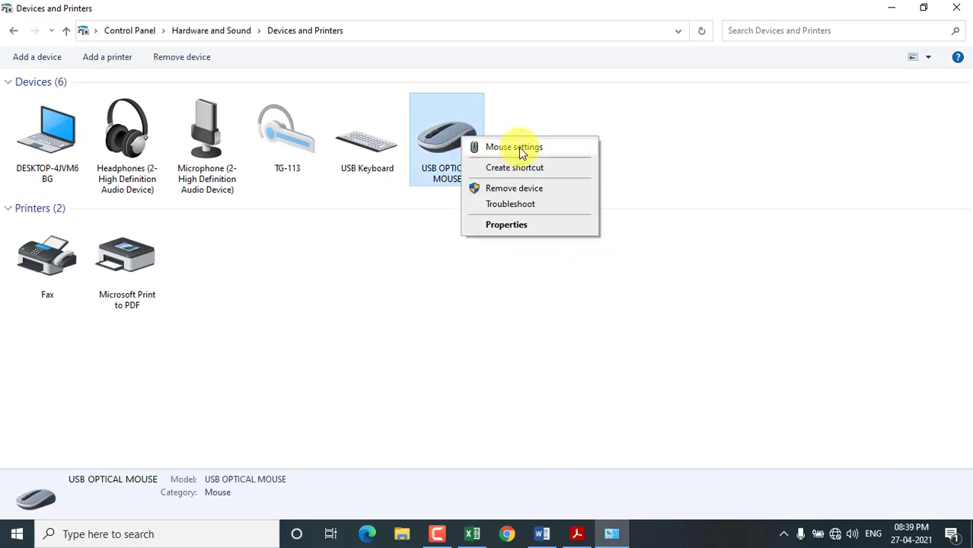
left_click(515, 148)
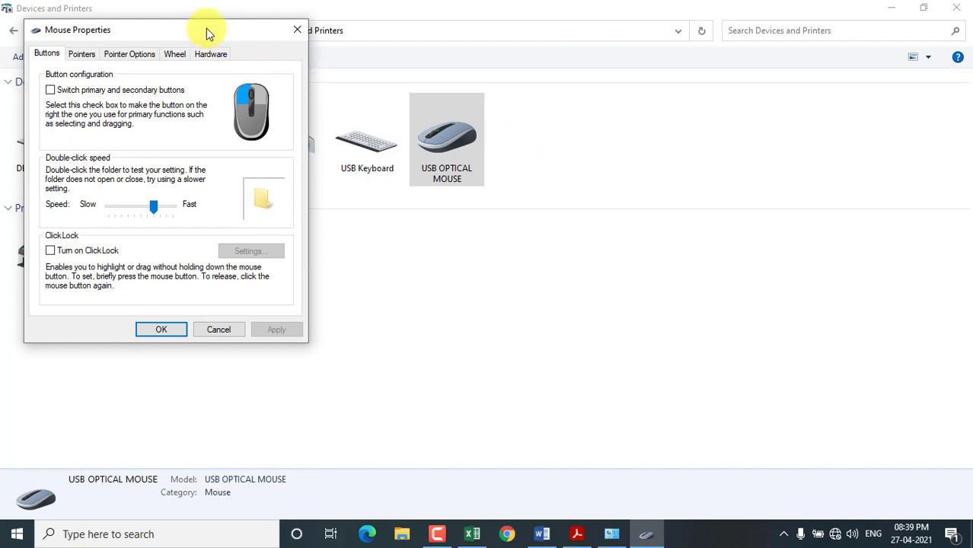
left_click_drag(206, 29, 577, 60)
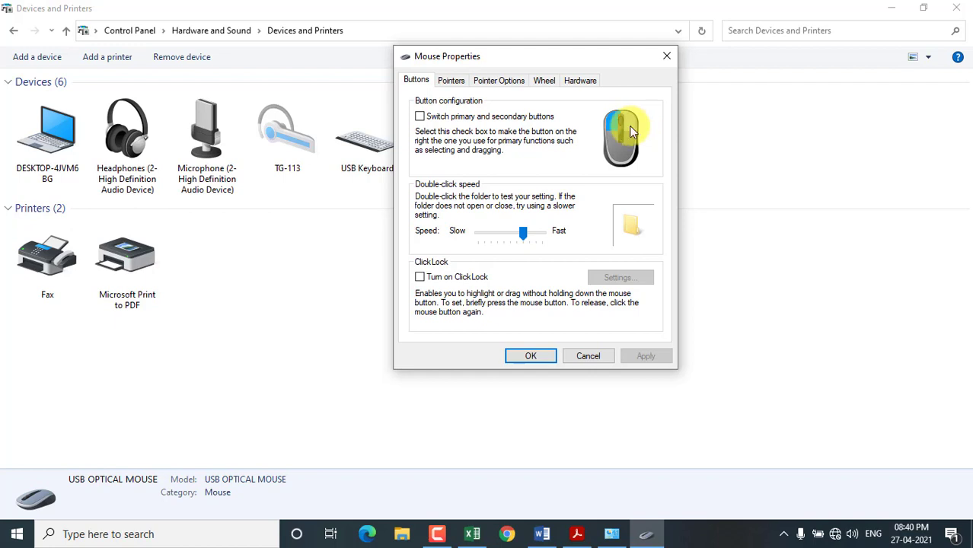
Step: Try switching the primary and secondary mouse buttons, and turn the option off again
left_click(430, 119)
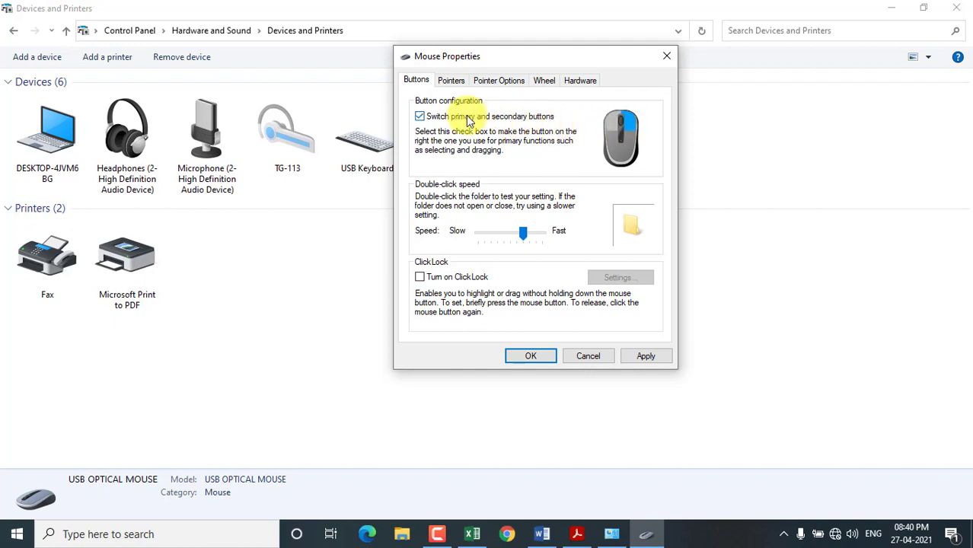
left_click(423, 119)
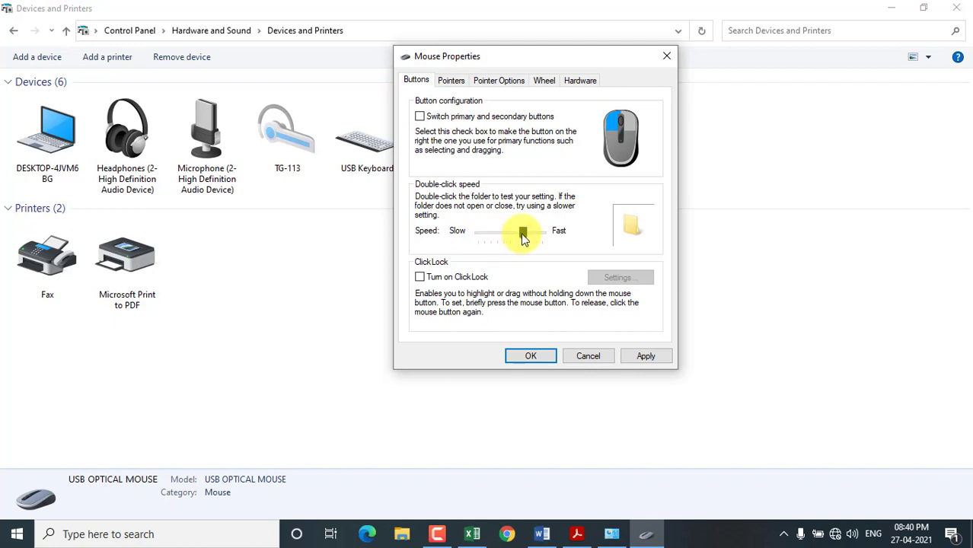
Step: Raise the double-click speed slightly toward Fast, turn on ClickLock, and apply the mouse changes
mouse_move(523, 239)
left_mouse_down()
mouse_move(491, 237)
mouse_move(545, 239)
mouse_move(529, 239)
left_mouse_up()
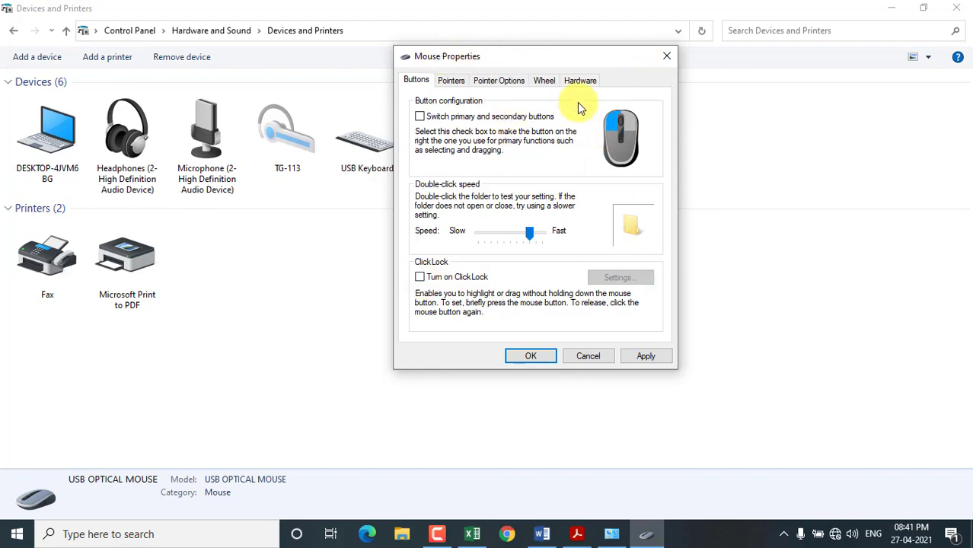
mouse_move(543, 61)
left_mouse_down()
mouse_move(733, 85)
mouse_move(758, 221)
mouse_move(432, 239)
mouse_move(340, 92)
mouse_move(463, 66)
mouse_move(544, 68)
left_mouse_up()
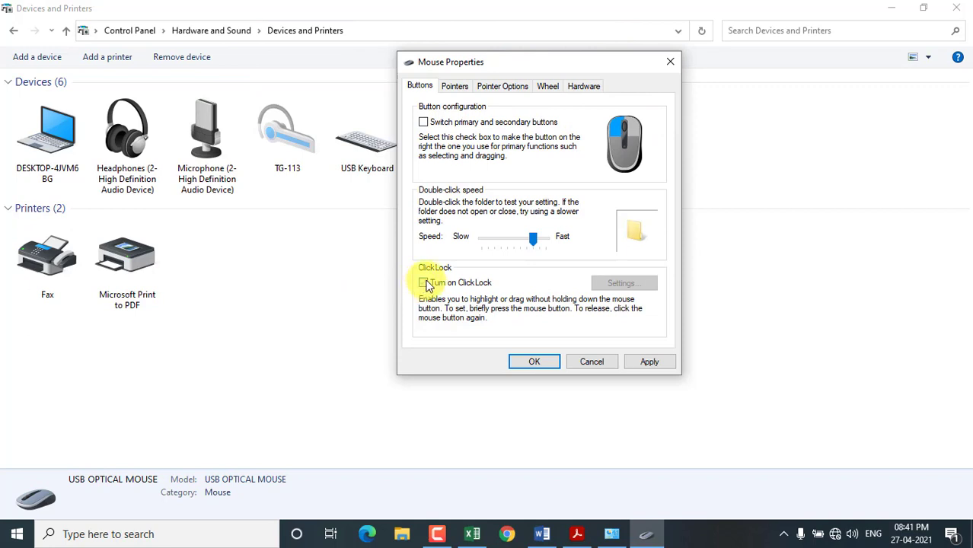
left_click(425, 284)
left_click(659, 365)
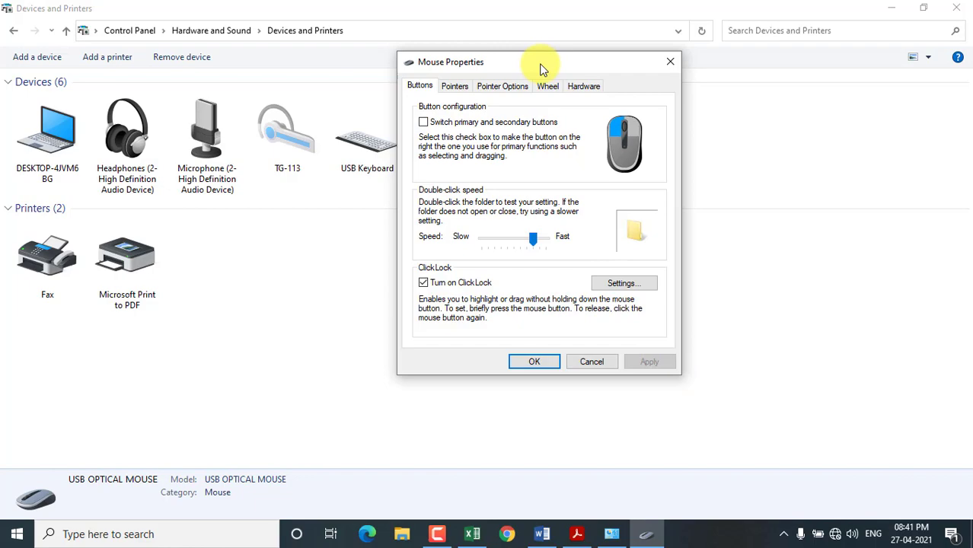
Step: Turn off ClickLock and look through the customizable pointers of the Windows Default scheme, selecting Link Select and Normal Select
left_click_drag(542, 69, 500, 47)
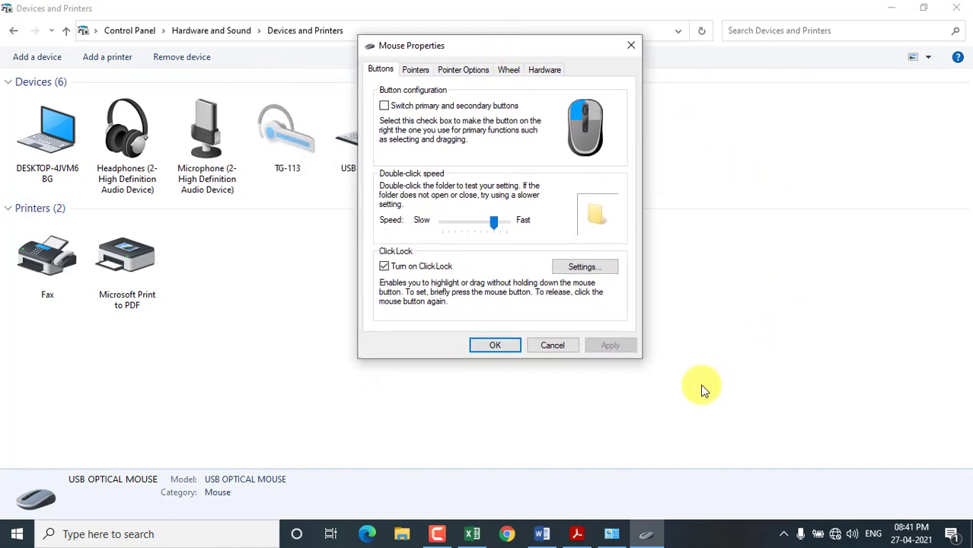
left_click(426, 286)
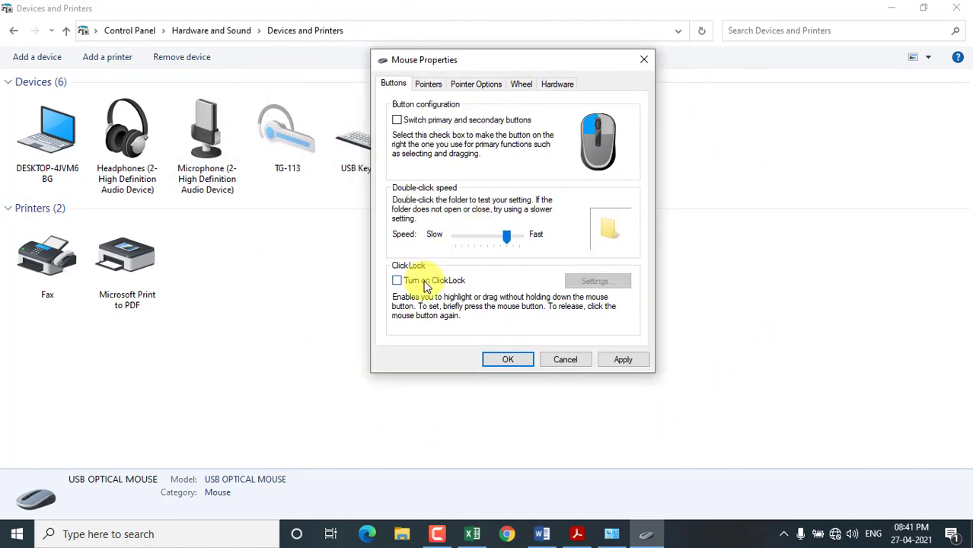
left_click(429, 85)
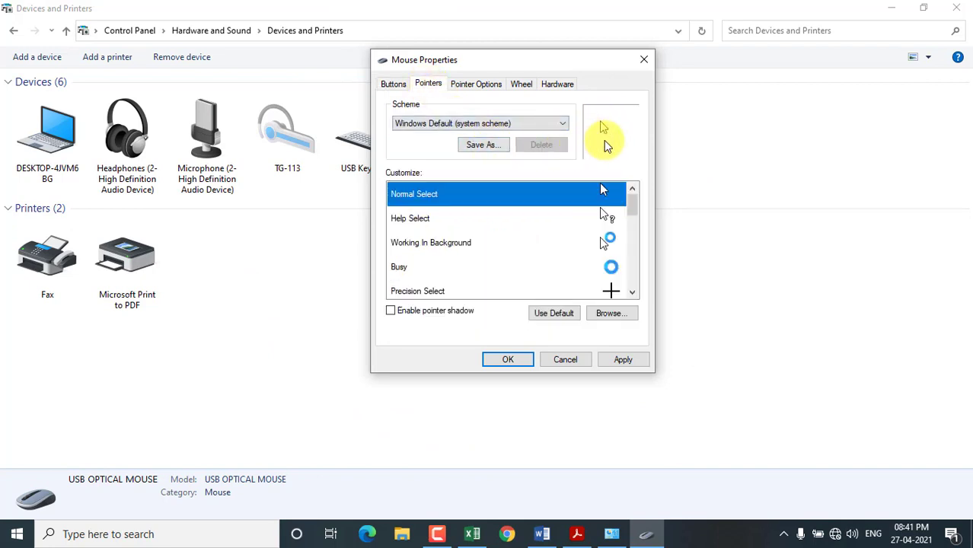
left_click_drag(631, 207, 632, 263)
left_click(601, 271)
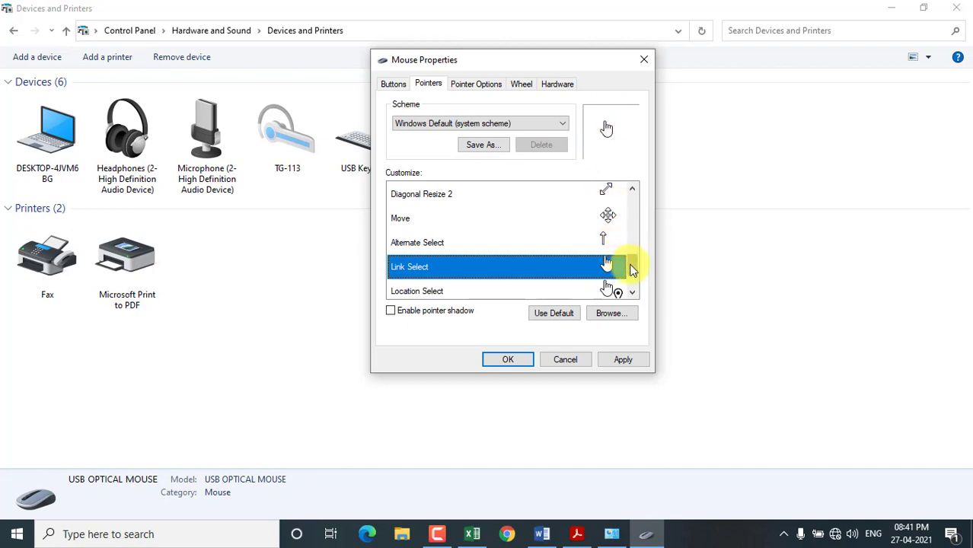
left_click_drag(635, 266, 634, 190)
left_click(605, 192)
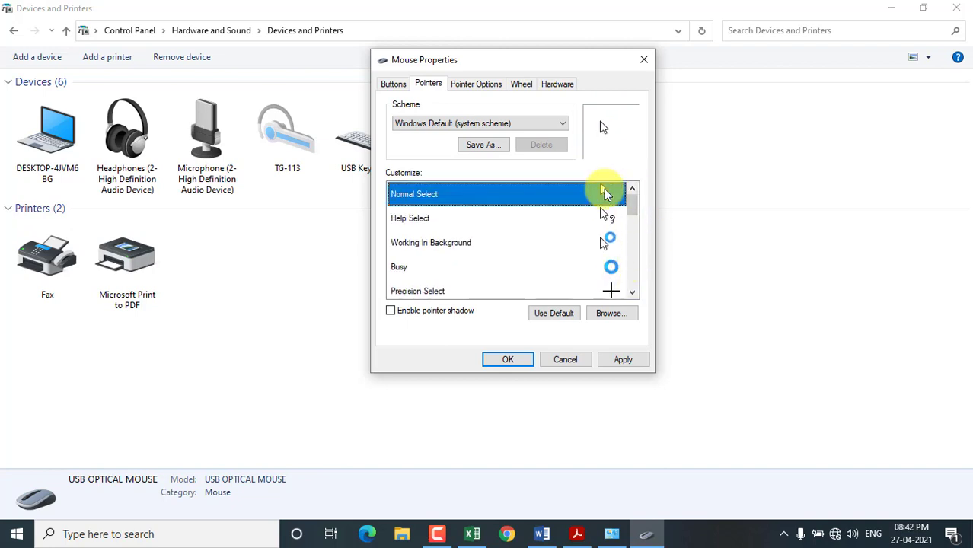
Step: Keep the pointer speed at its fastest, turn on pointer trails, apply the mouse changes, and clear the trails option again
left_click(465, 87)
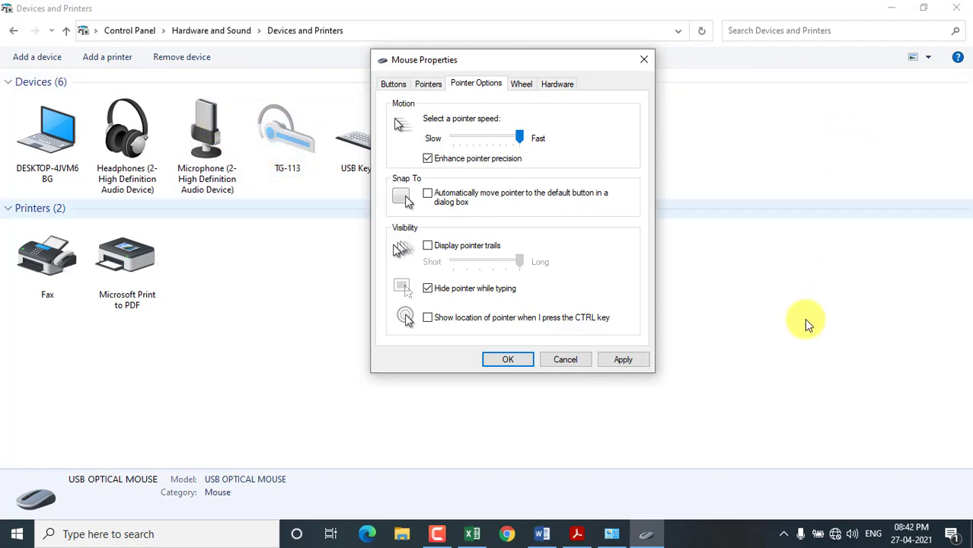
mouse_move(519, 138)
left_mouse_down()
mouse_move(463, 141)
mouse_move(522, 138)
left_mouse_up()
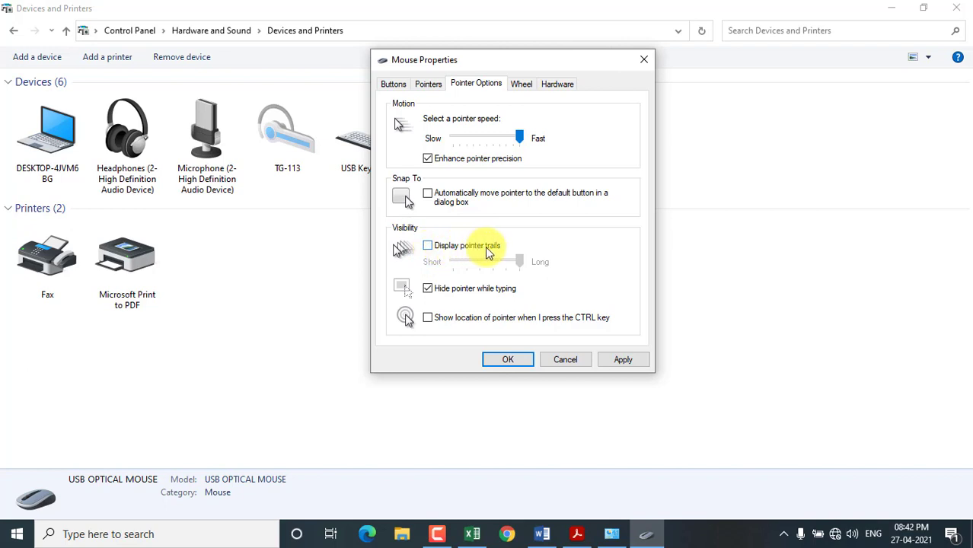
left_click(429, 249)
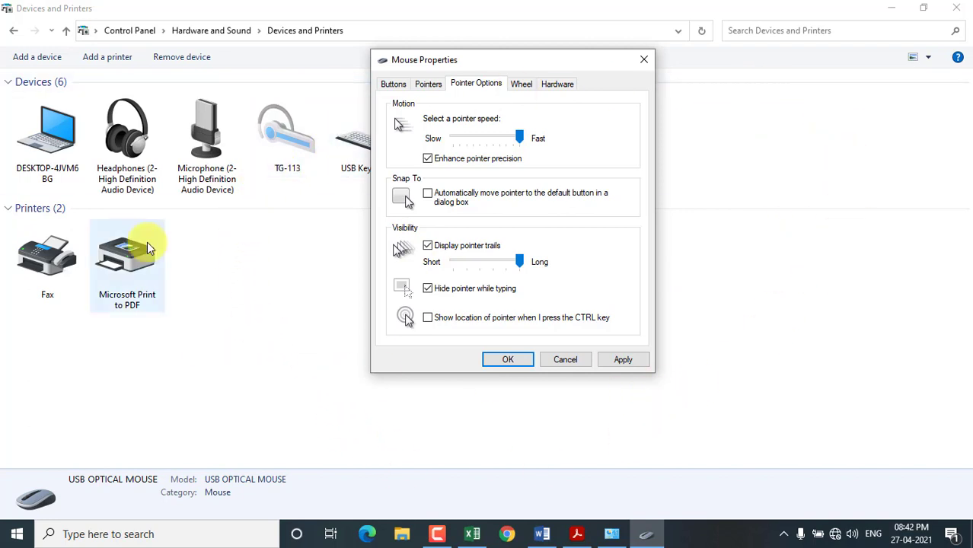
left_click(626, 366)
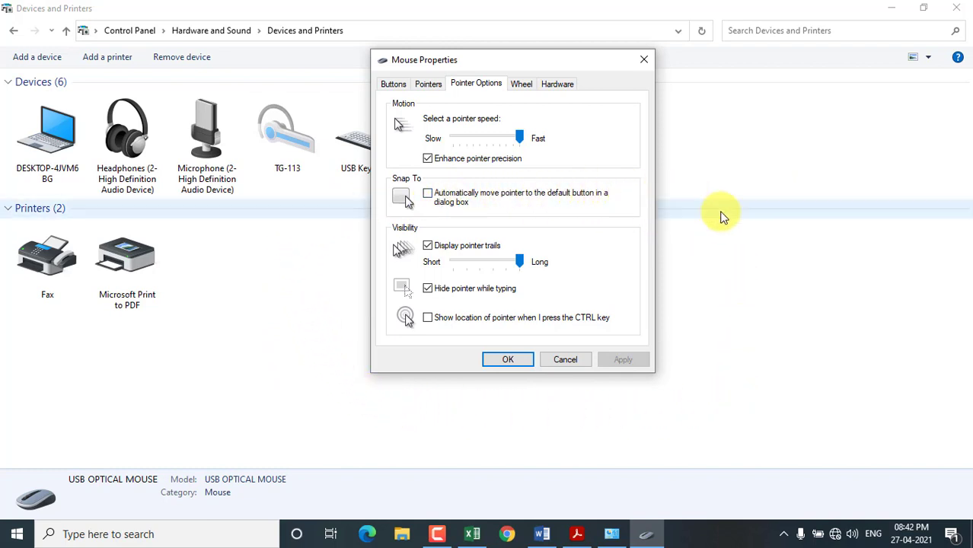
left_click(428, 246)
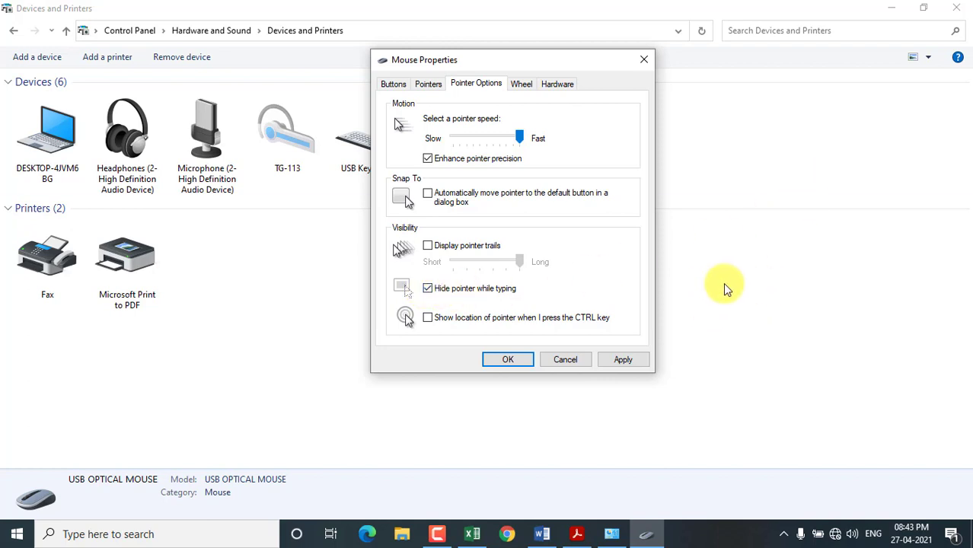
Step: Review the mouse's Buttons, Pointers and Pointer Options settings once more, and close Mouse Properties and Devices and Printers
left_click(431, 89)
left_click(390, 89)
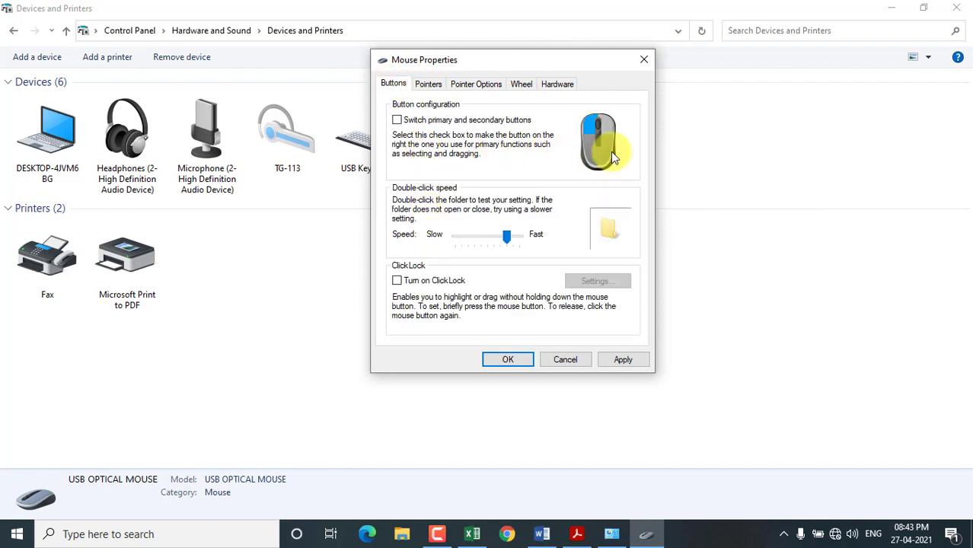
left_click(433, 87)
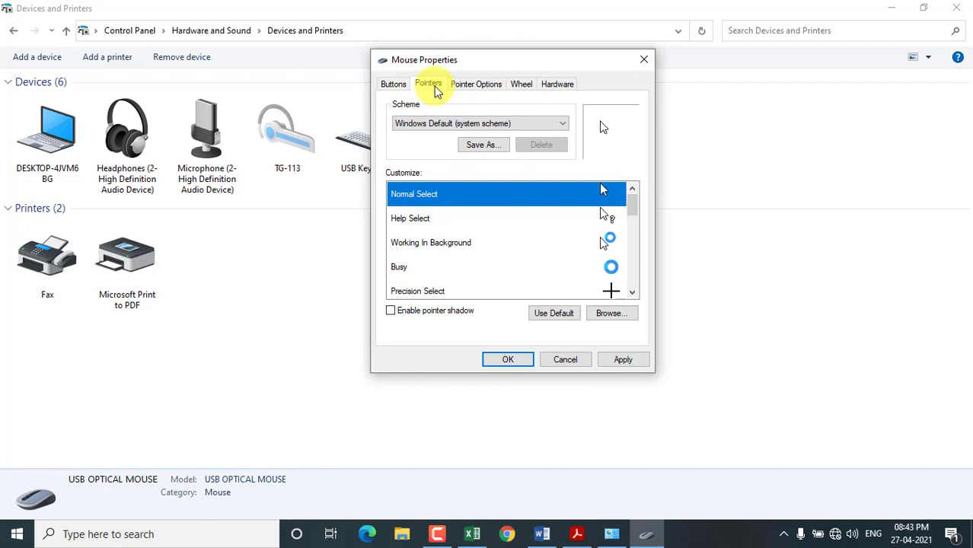
left_click(478, 87)
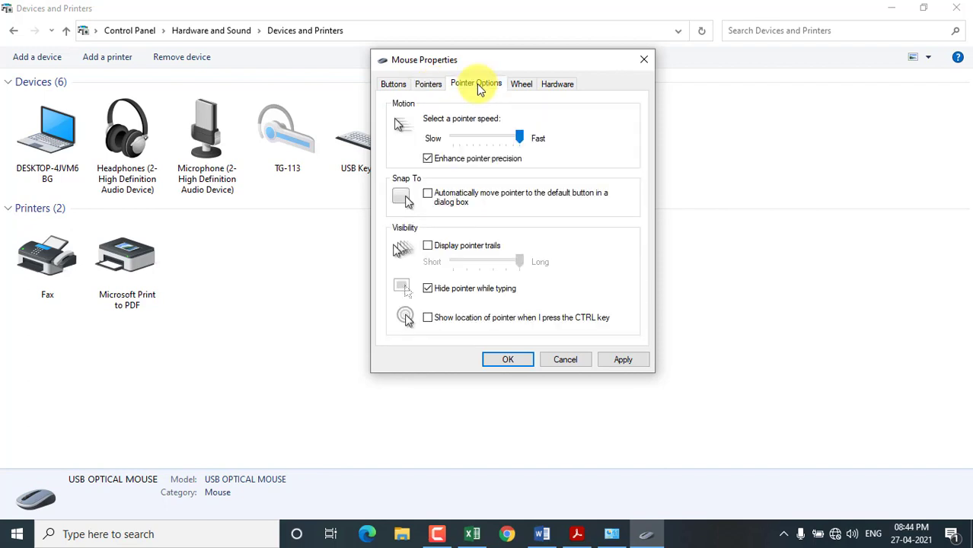
left_click(642, 60)
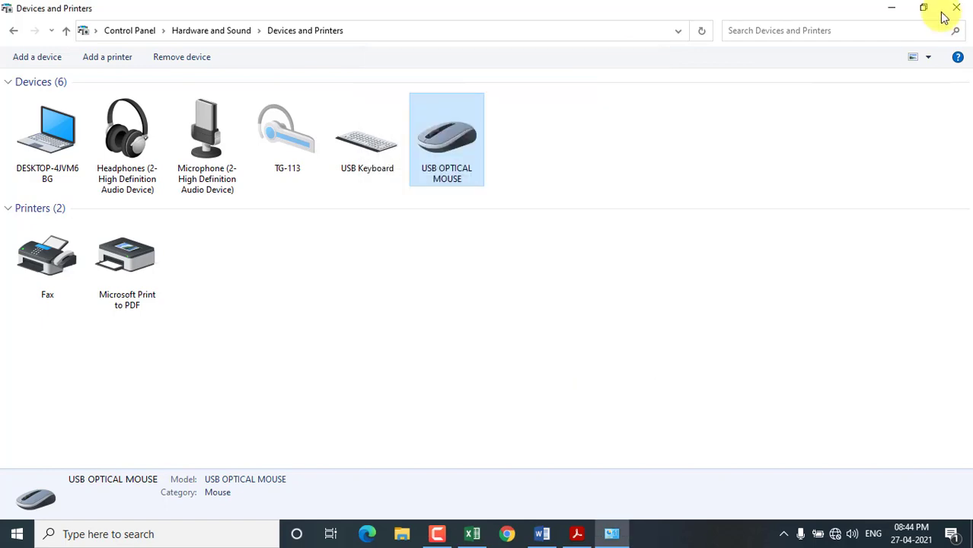
left_click(957, 8)
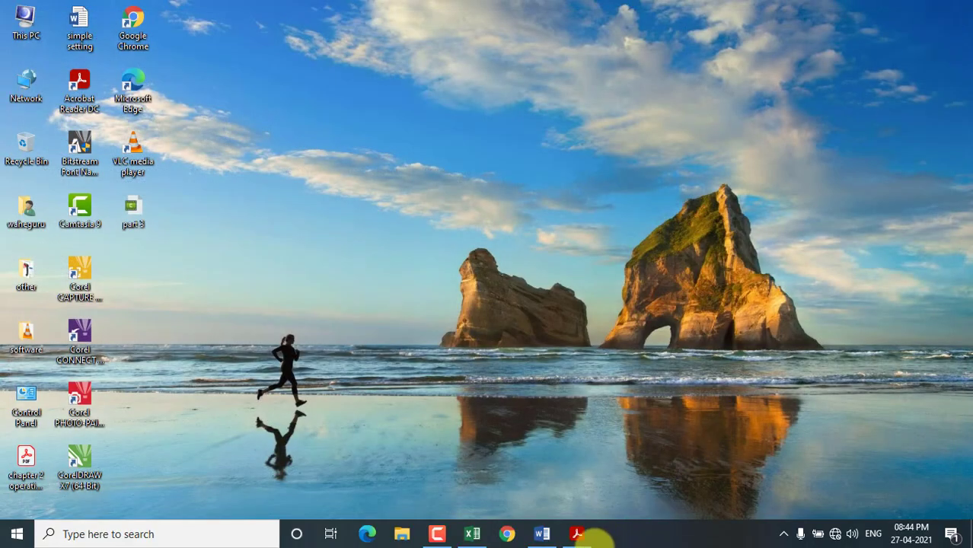
Step: Check the topic list in the simple setting Word document, minimize it, and open the Display settings from the desktop
left_click(542, 534)
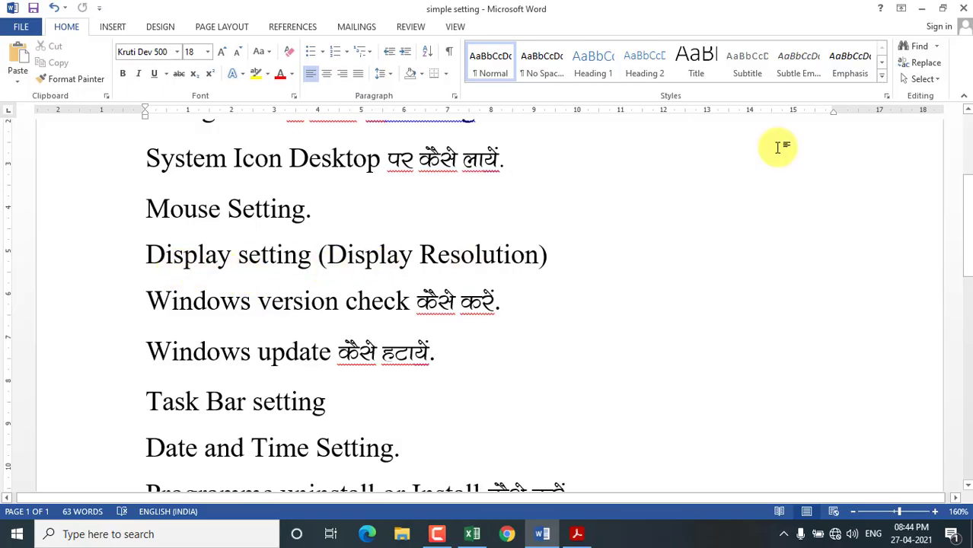
left_click(921, 8)
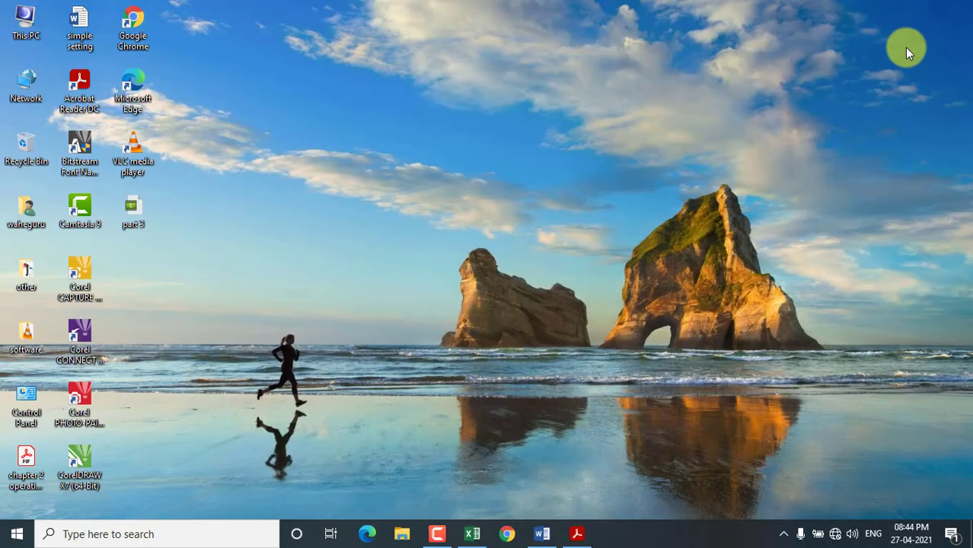
right_click(678, 153)
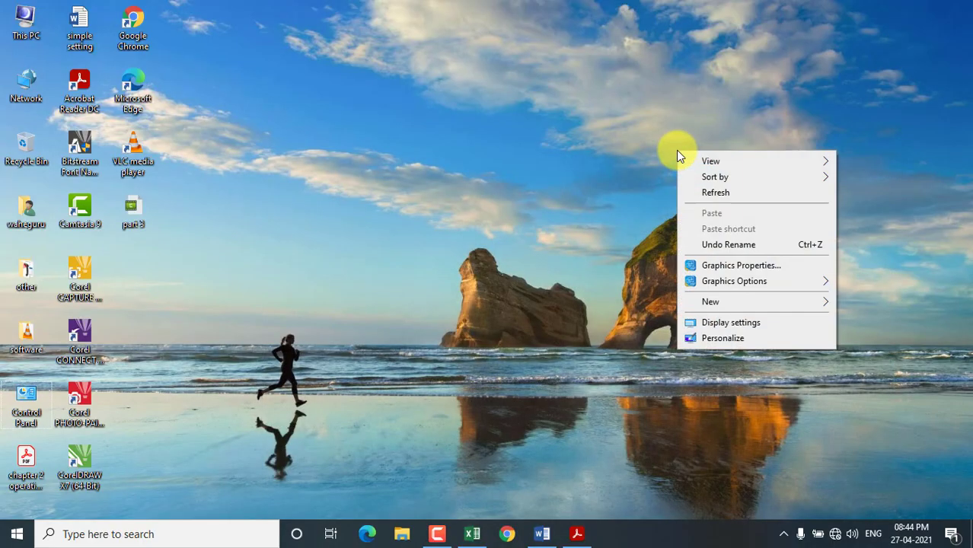
left_click(715, 328)
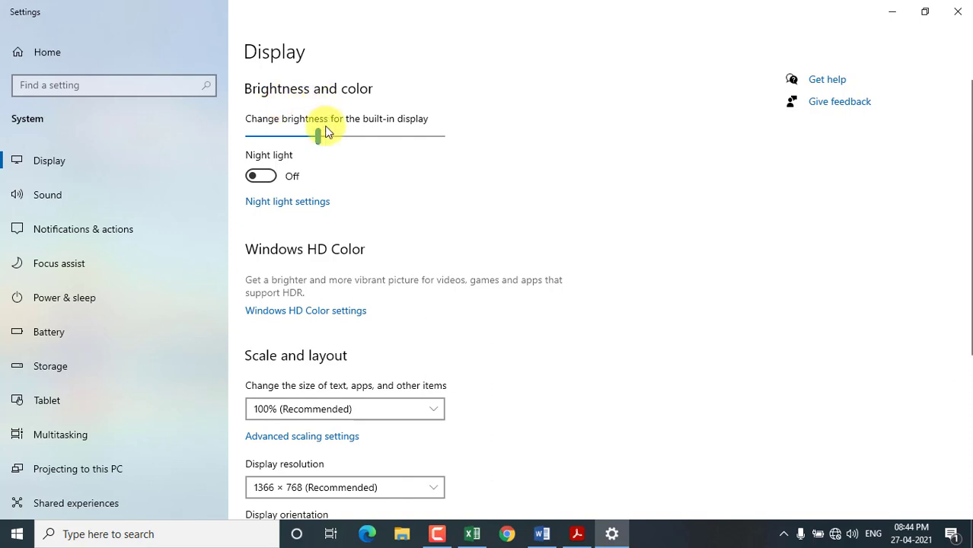
Step: Lower the built-in display's brightness to roughly a quarter of its range and turn on Night light
left_click_drag(318, 134, 303, 150)
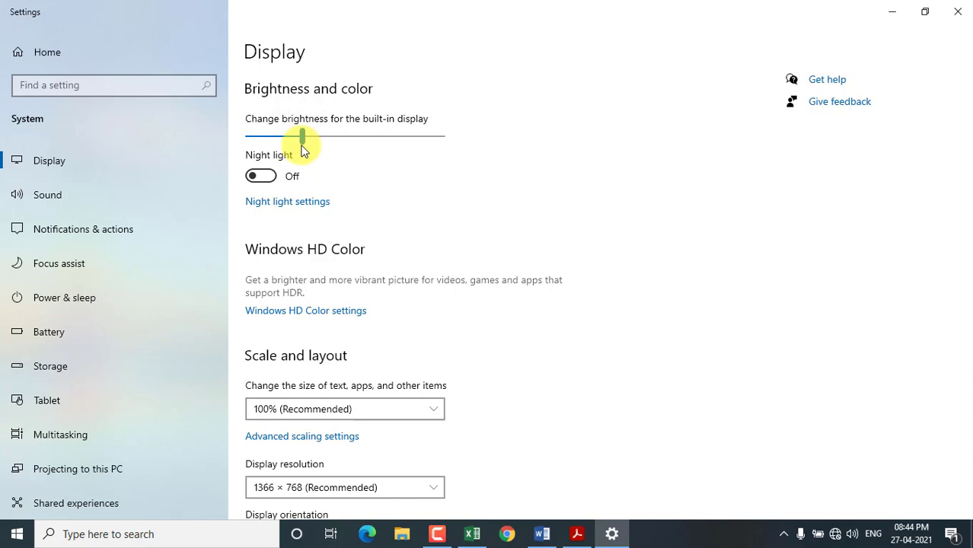
mouse_move(303, 137)
left_mouse_down()
mouse_move(393, 146)
mouse_move(292, 146)
left_mouse_up()
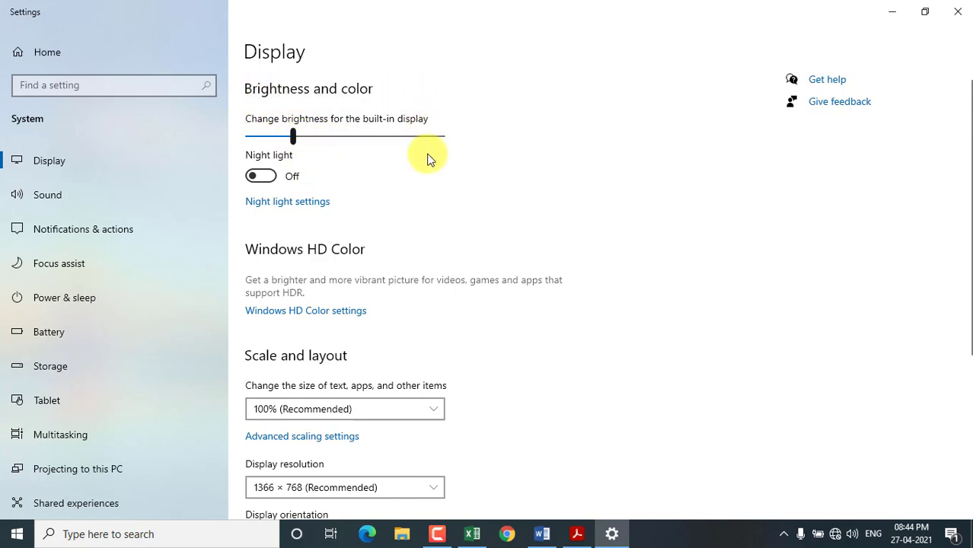
left_click(263, 178)
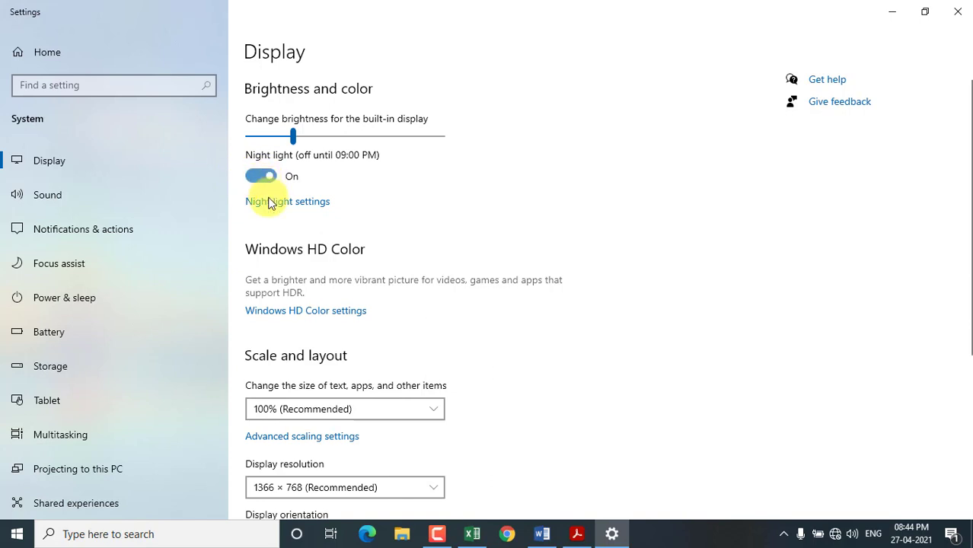
Step: Try scaling text, apps, and other items to 125%, and return the scale to 100% (Recommended)
scroll(428, 335, "down", 4)
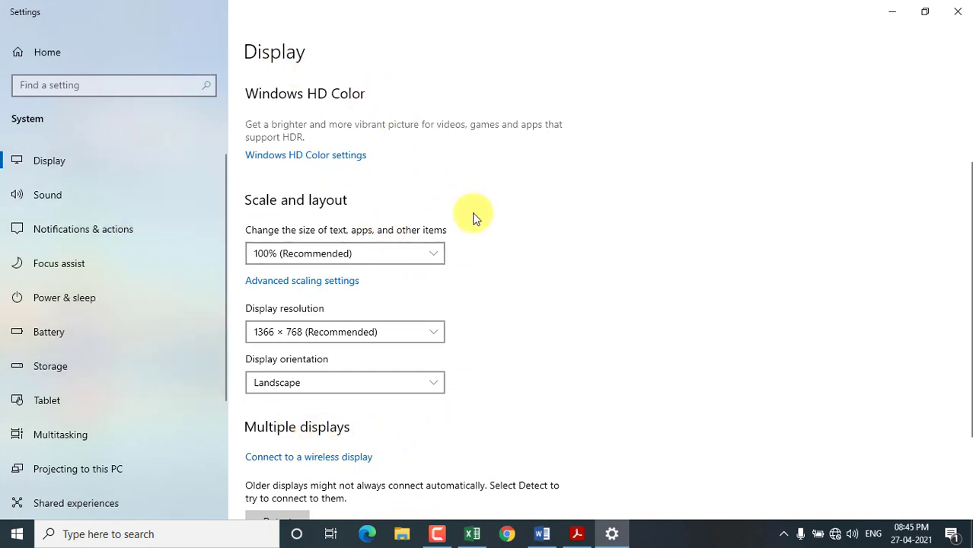
left_click(407, 259)
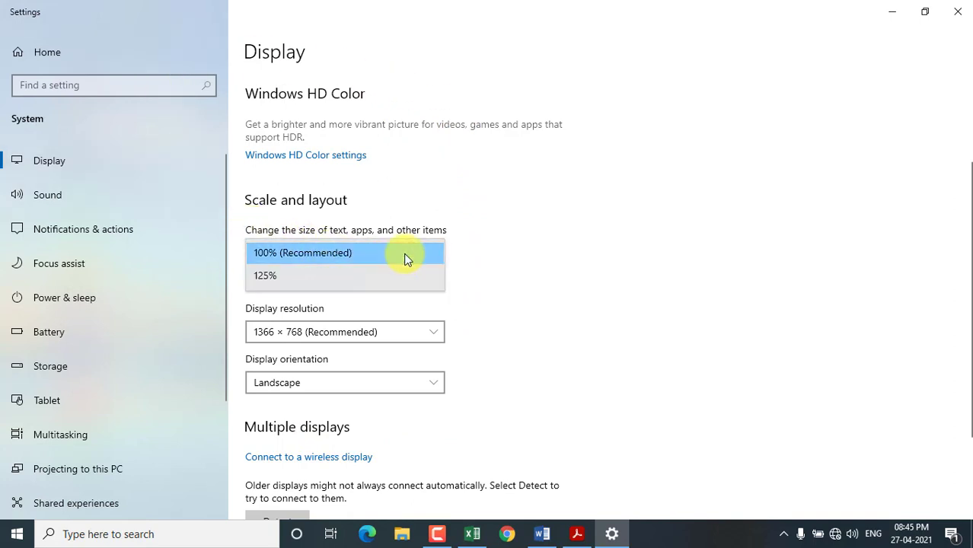
left_click(307, 276)
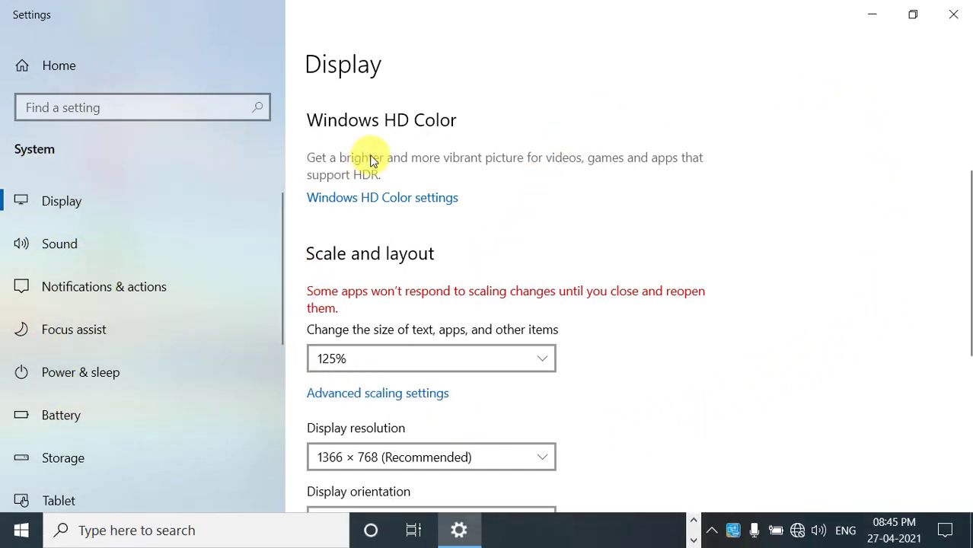
scroll(623, 278, "down", 2)
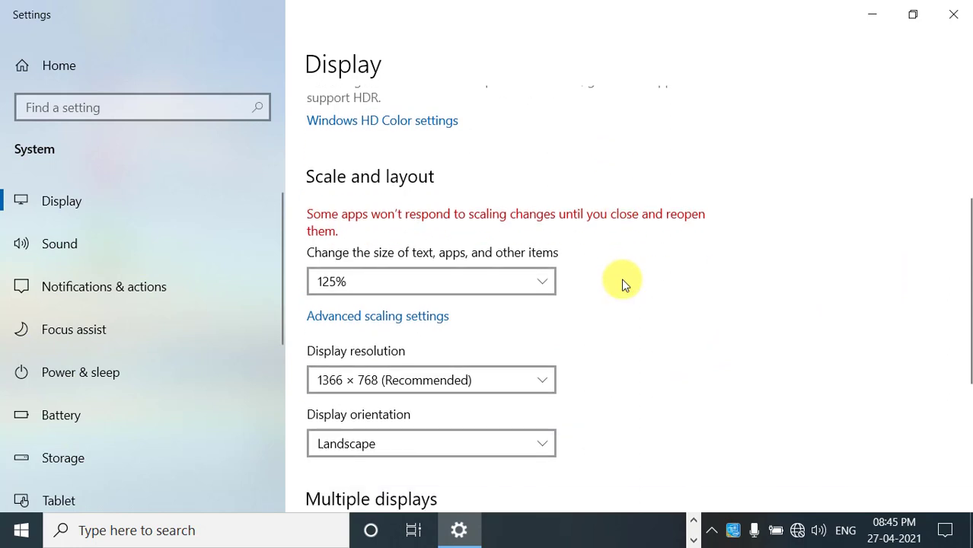
left_click(498, 282)
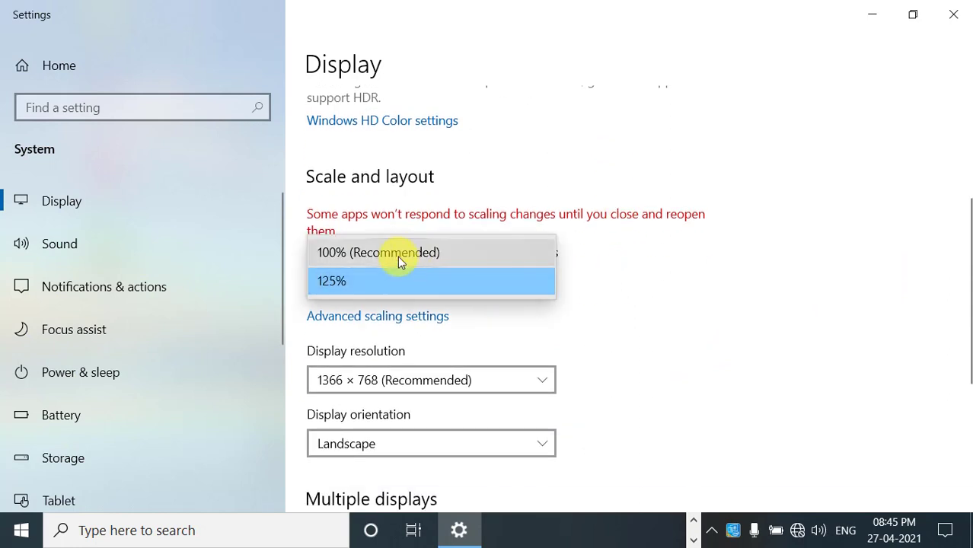
left_click(397, 256)
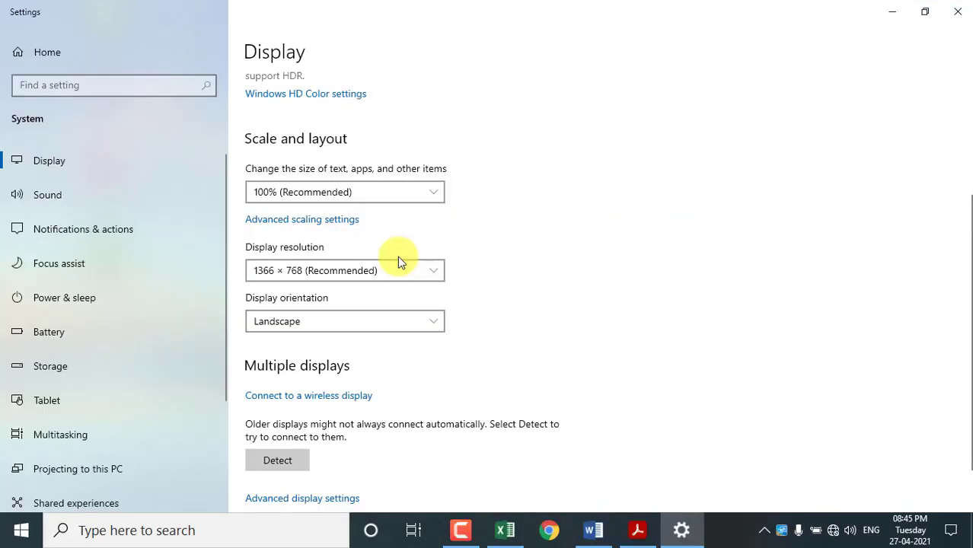
Step: Set the display resolution to 800 × 600, keep the changes, and minimize Settings to view the desktop
scroll(487, 273, "down", 2)
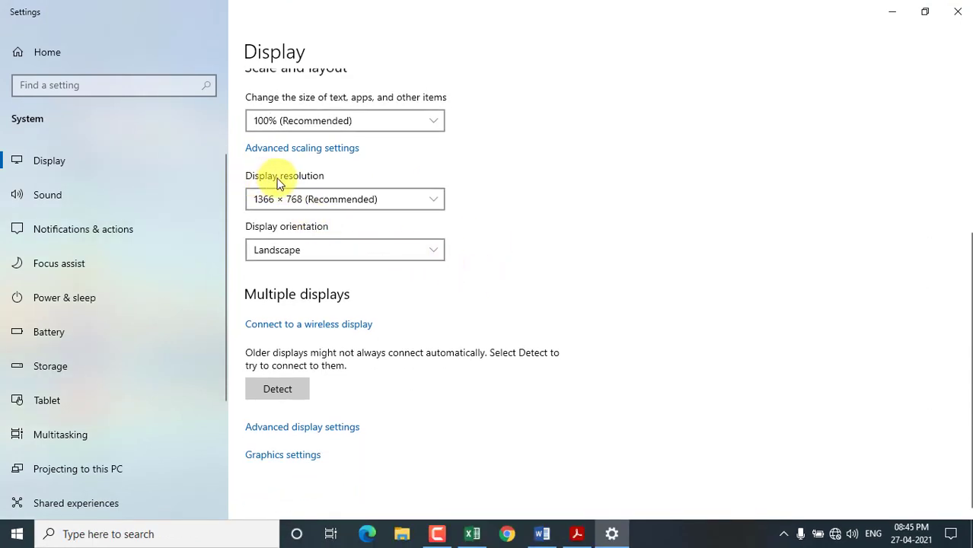
left_click(423, 207)
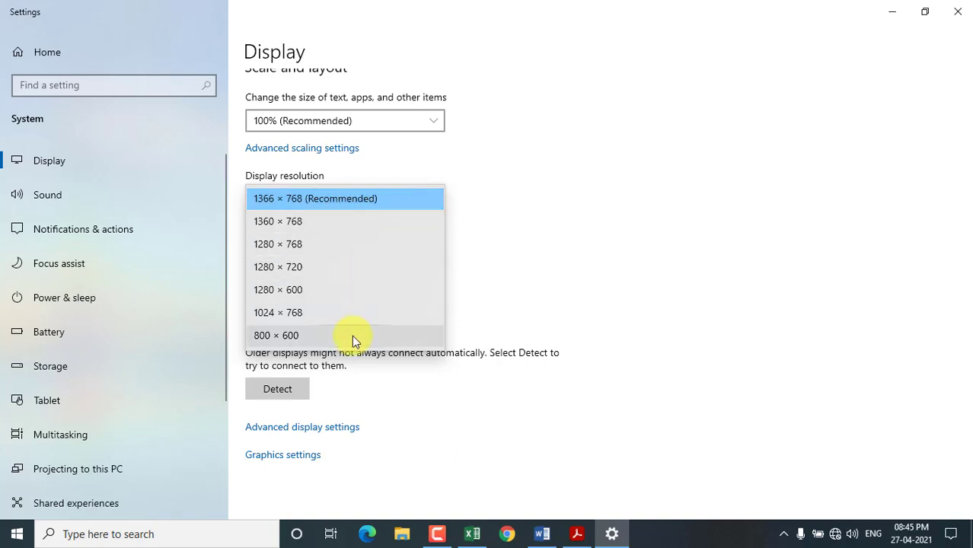
left_click(347, 338)
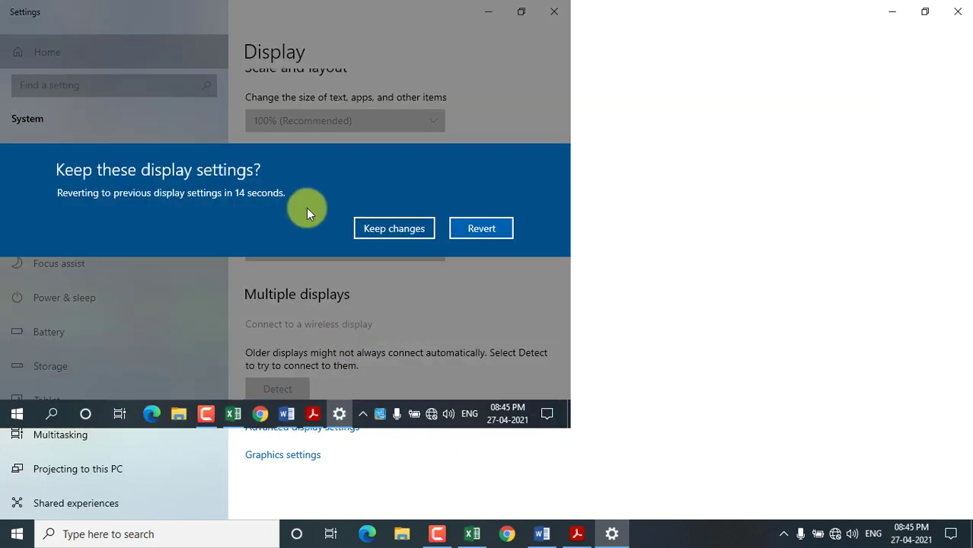
left_click(394, 227)
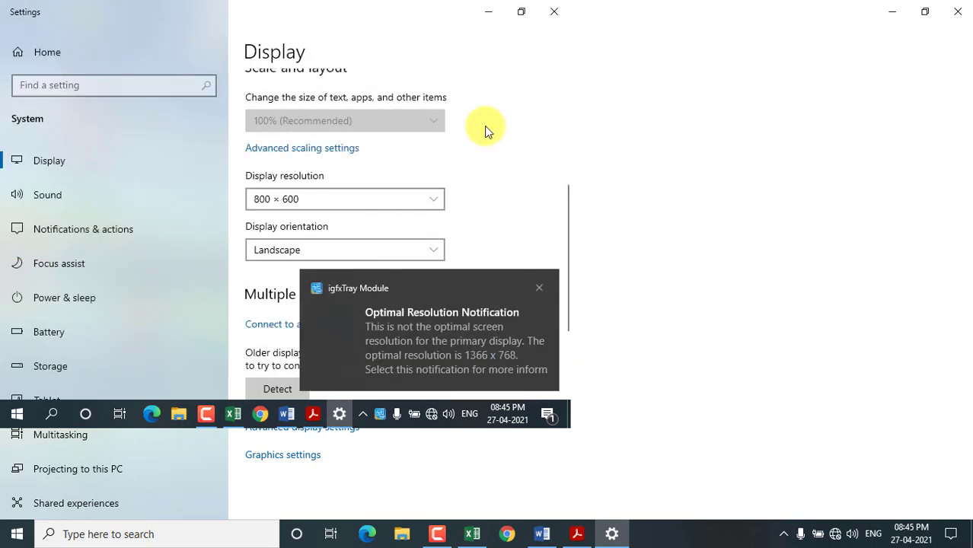
left_click(488, 12)
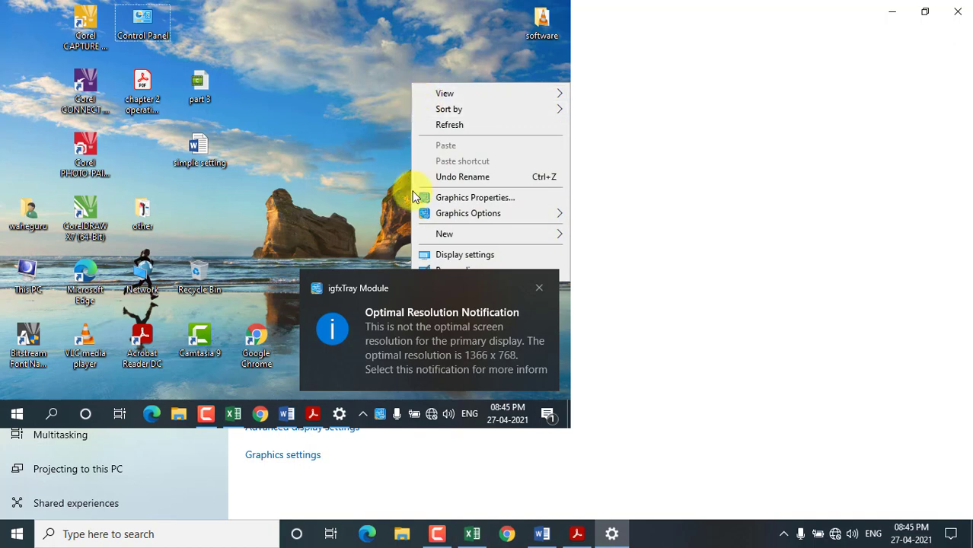
left_click(347, 146)
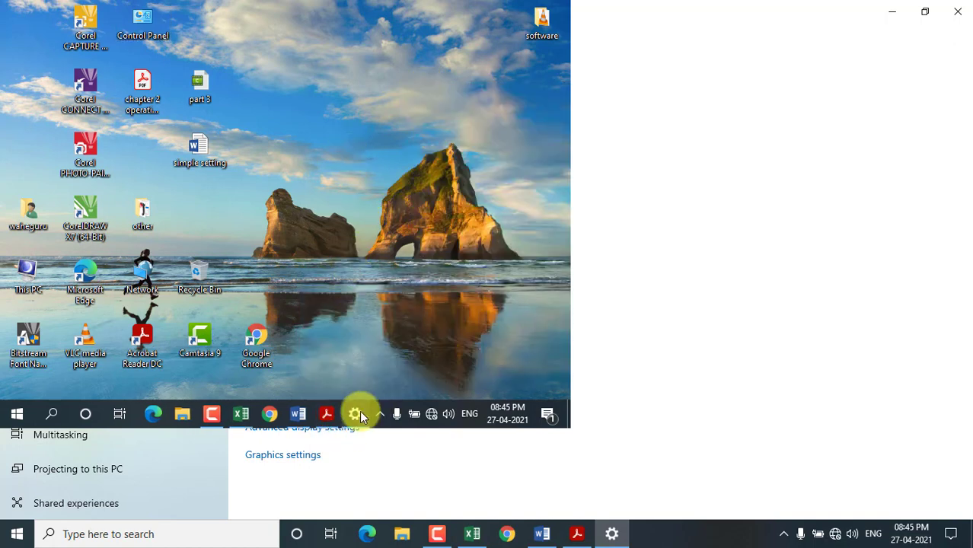
Step: Set the display resolution back to 1366 × 768 (Recommended), keep the changes, and minimize Settings to view the desktop
left_click(358, 412)
left_click(351, 199)
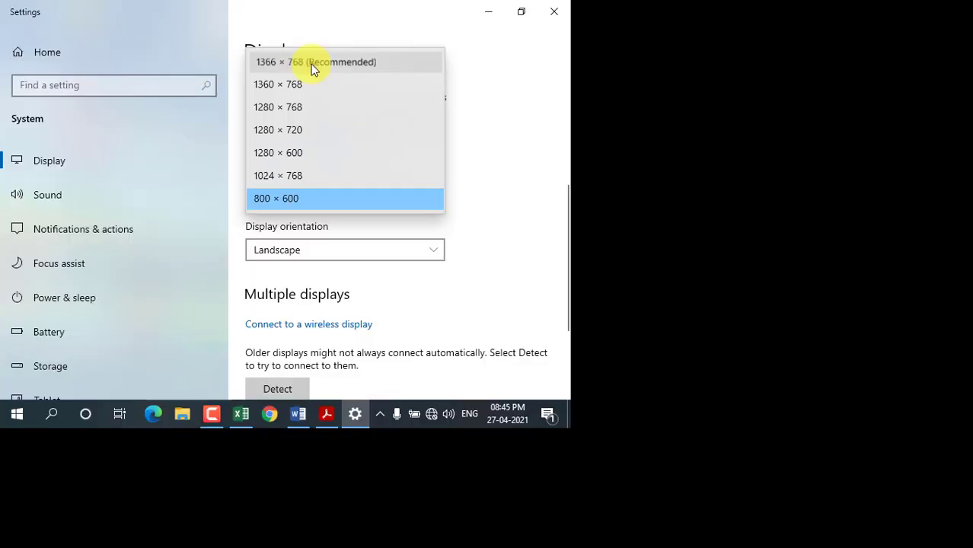
left_click(312, 68)
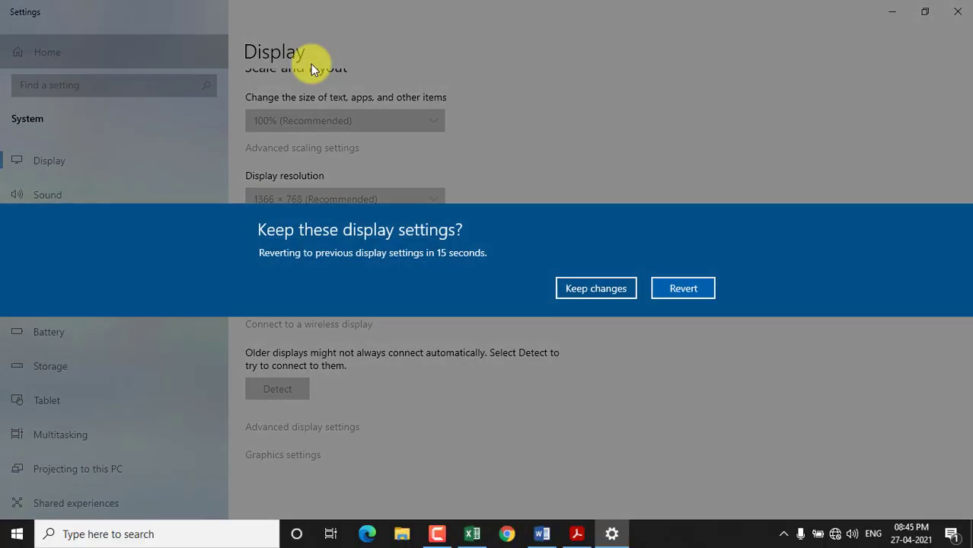
left_click(598, 290)
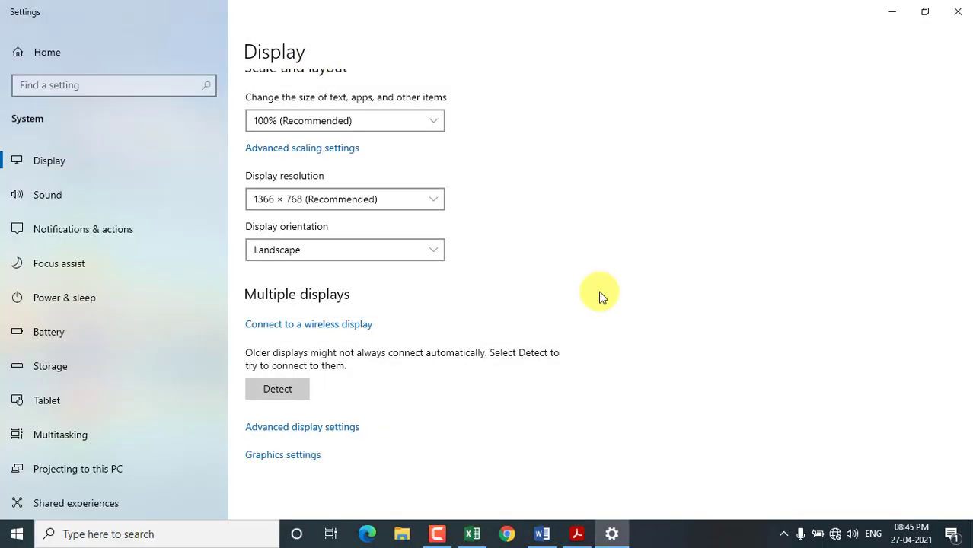
left_click(892, 12)
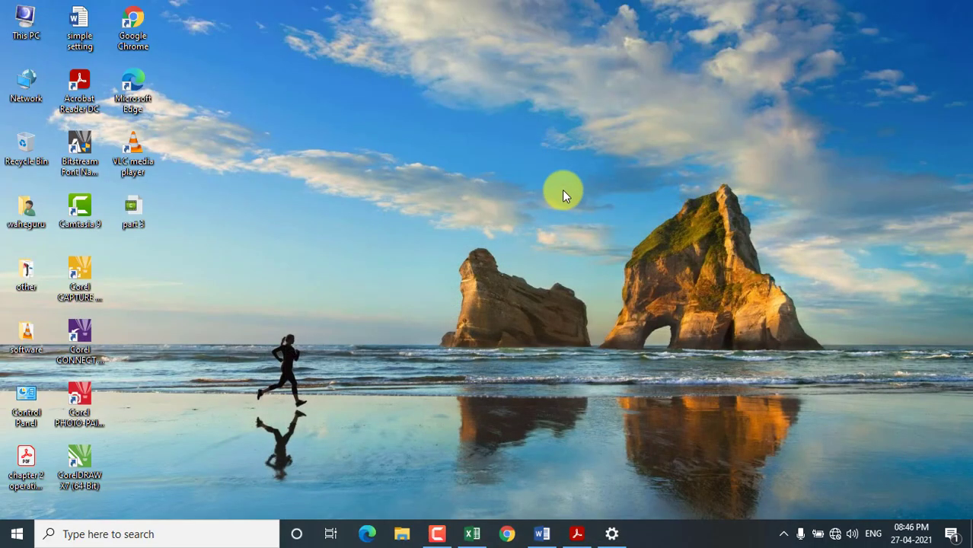
Step: Reopen the Display settings, examine the display orientation choices while keeping Landscape, and review the rest of the page
left_click(612, 534)
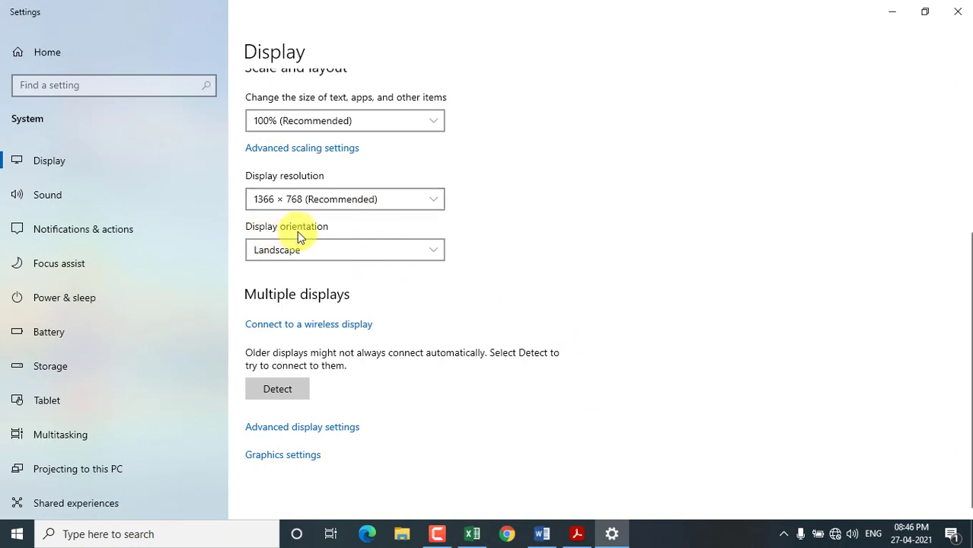
left_click(383, 256)
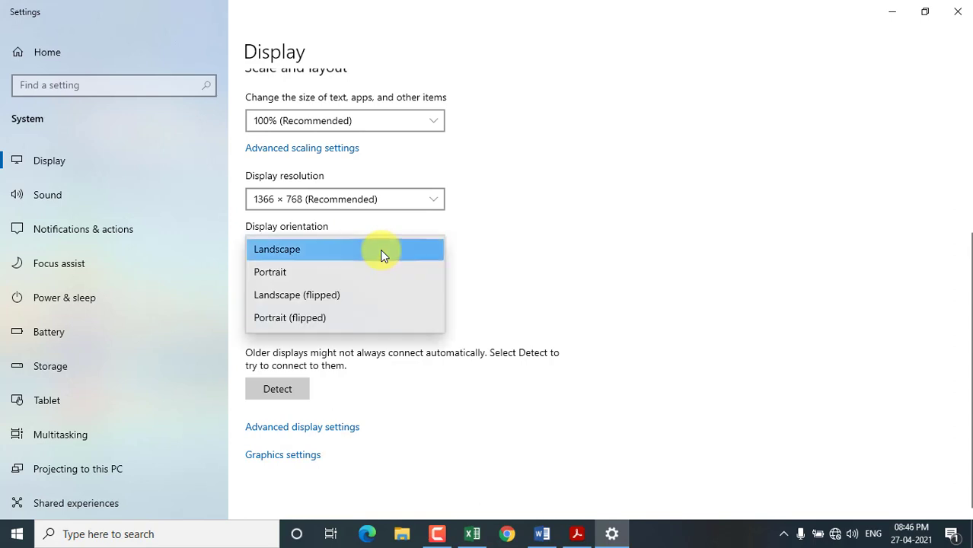
left_click(383, 256)
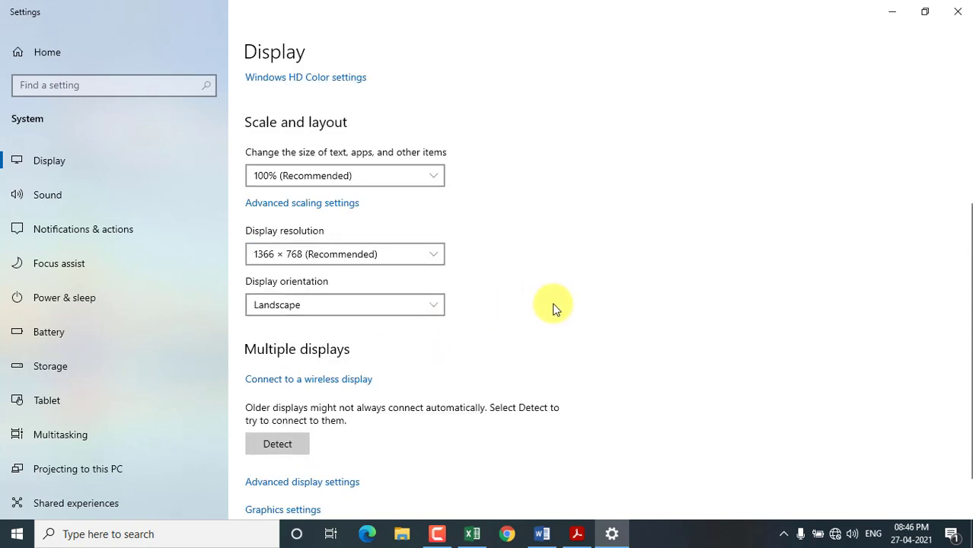
scroll(555, 309, "down", 1)
scroll(555, 309, "up", 4)
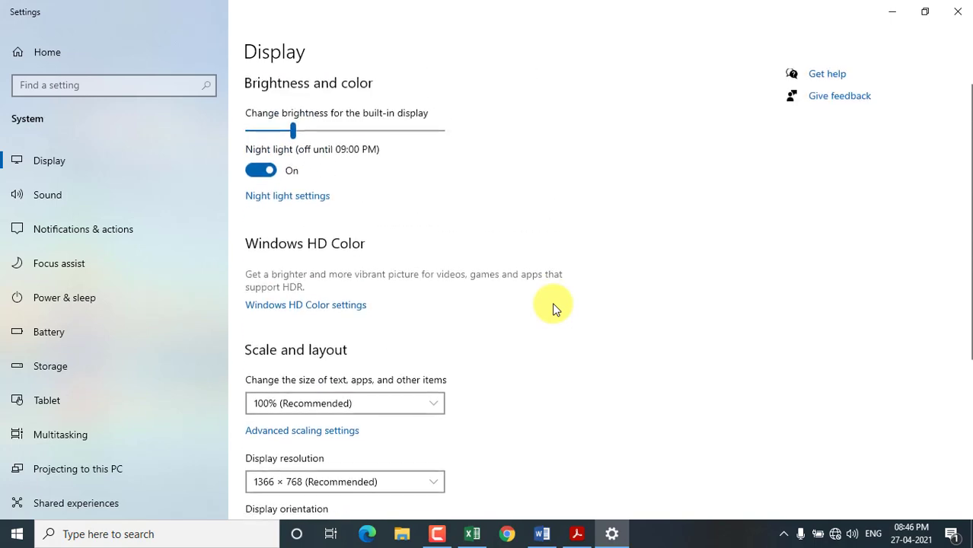
Step: Consult the topic list in the Word document, run winver to check the Windows version, and close About Windows
left_click(542, 535)
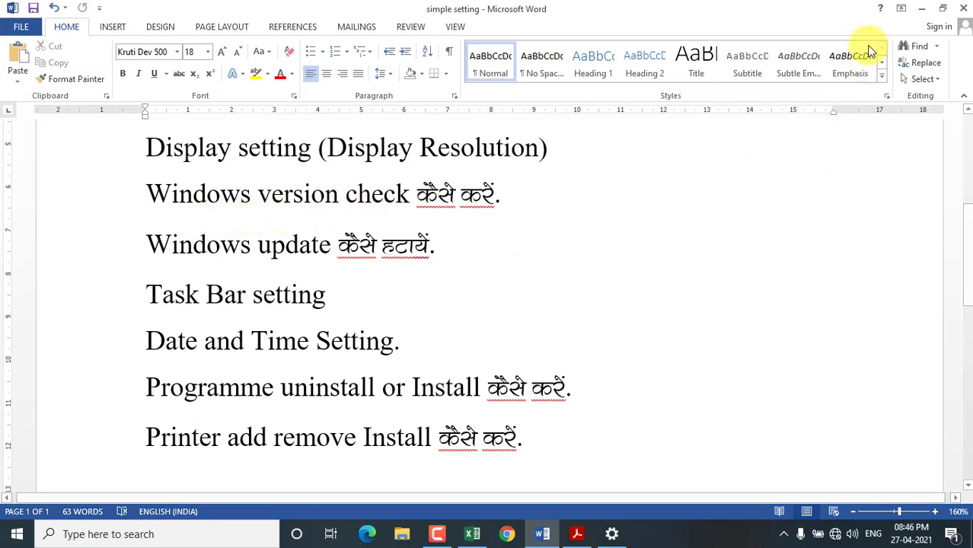
left_click(921, 9)
left_click(174, 535)
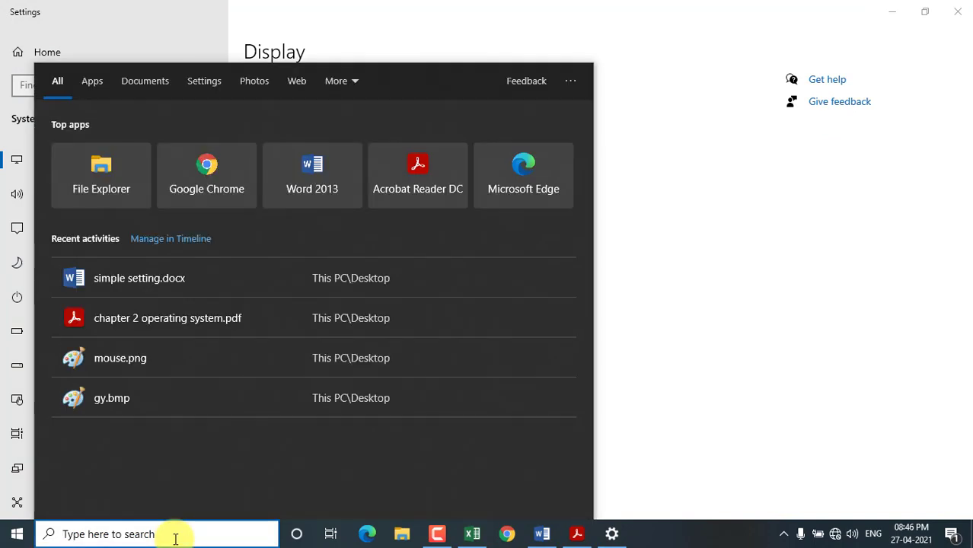
type("winv")
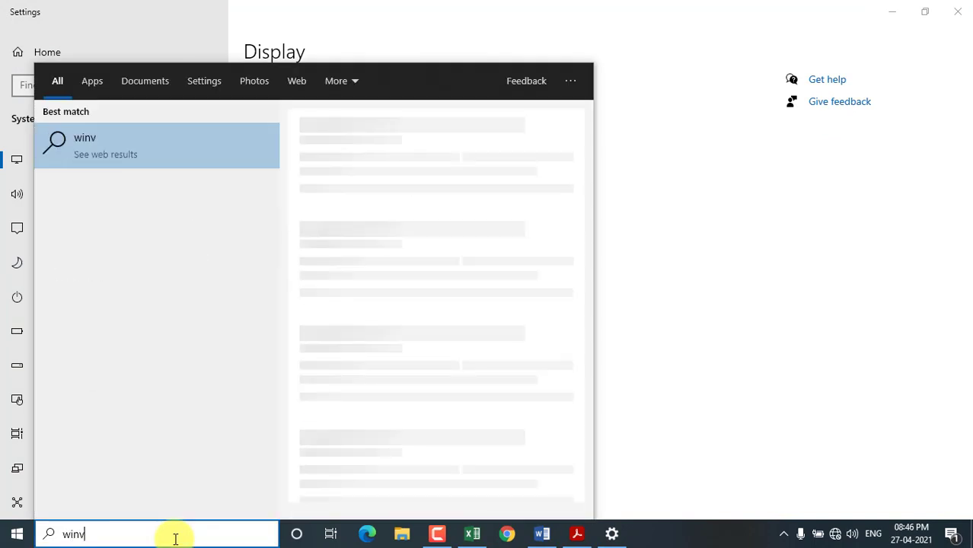
type("er")
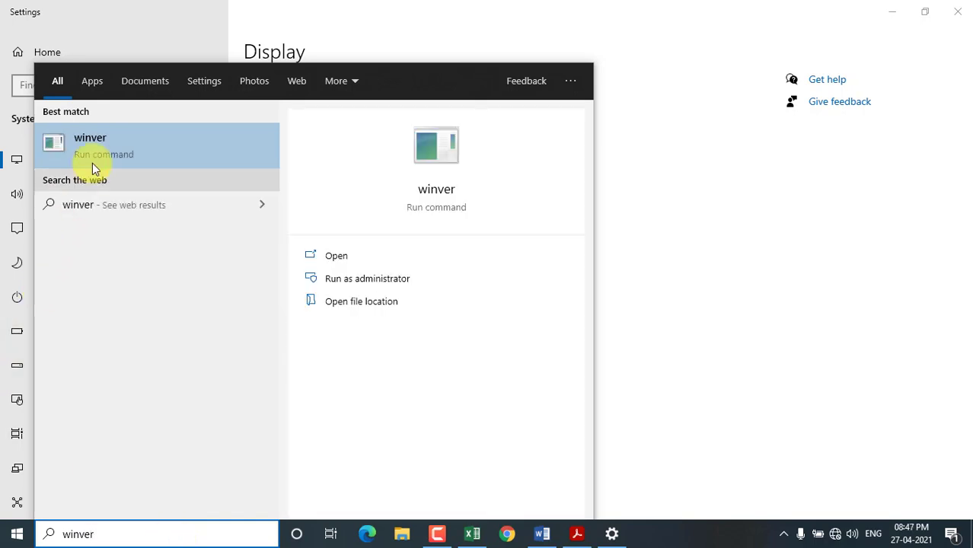
left_click(136, 141)
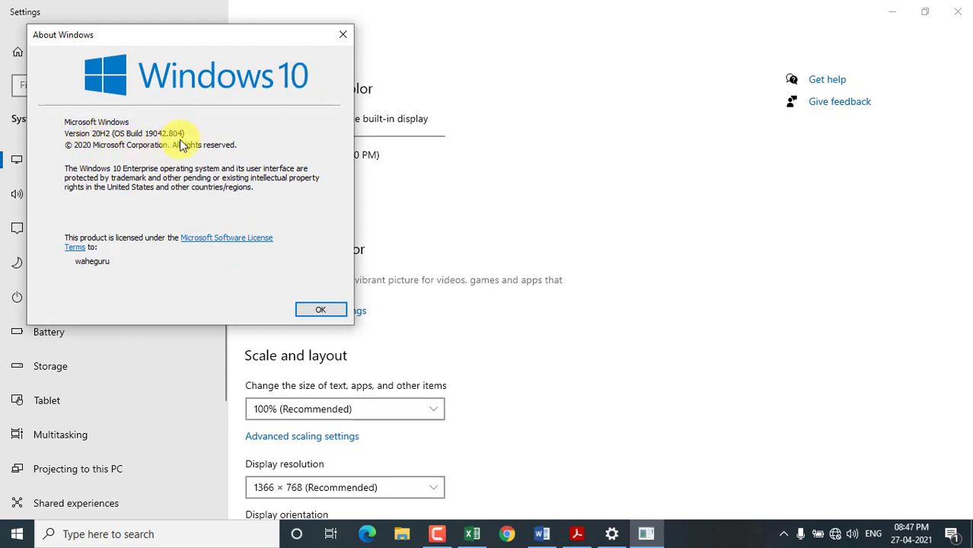
left_click(320, 310)
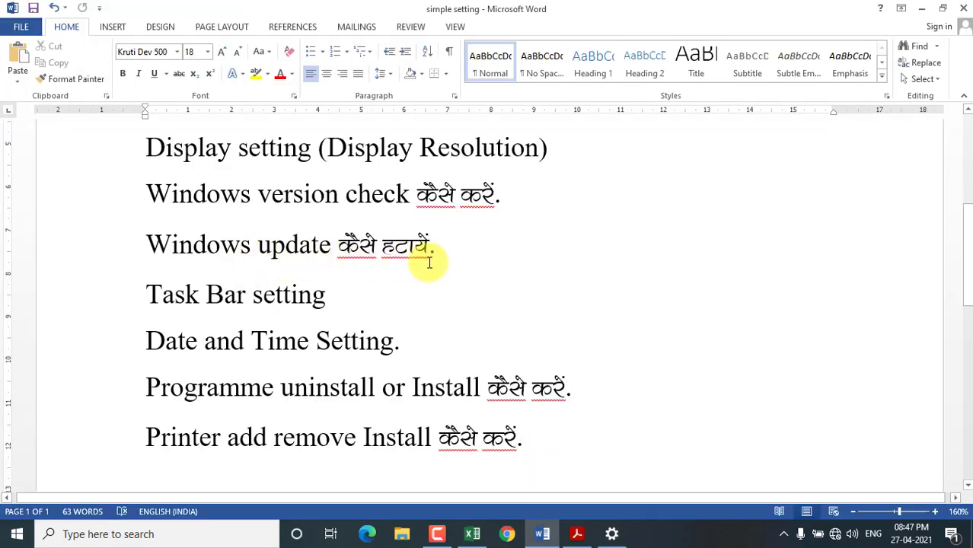
Step: Minimize the simple setting document and refresh the desktop several times
left_click(919, 13)
right_click(476, 92)
left_click(501, 132)
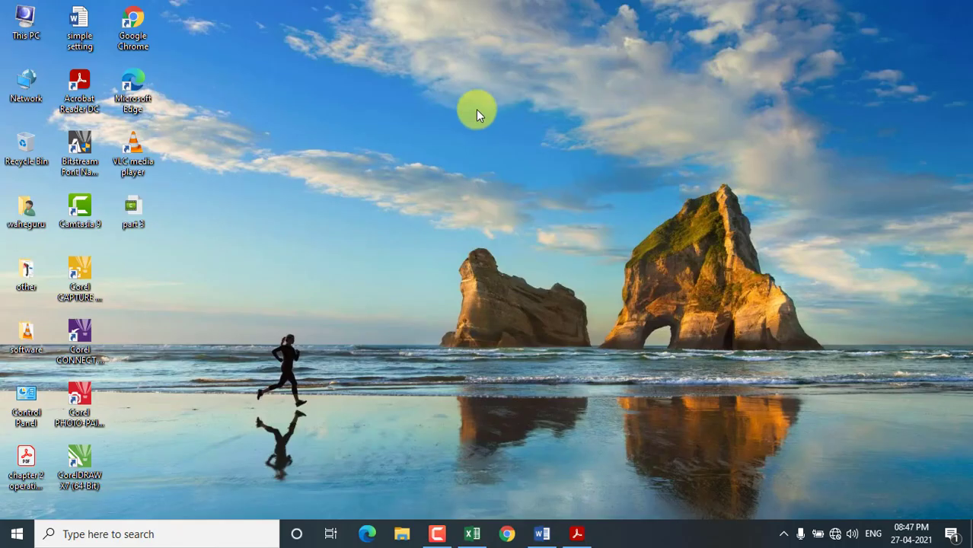
right_click(476, 106)
left_click(490, 149)
right_click(469, 111)
left_click(487, 145)
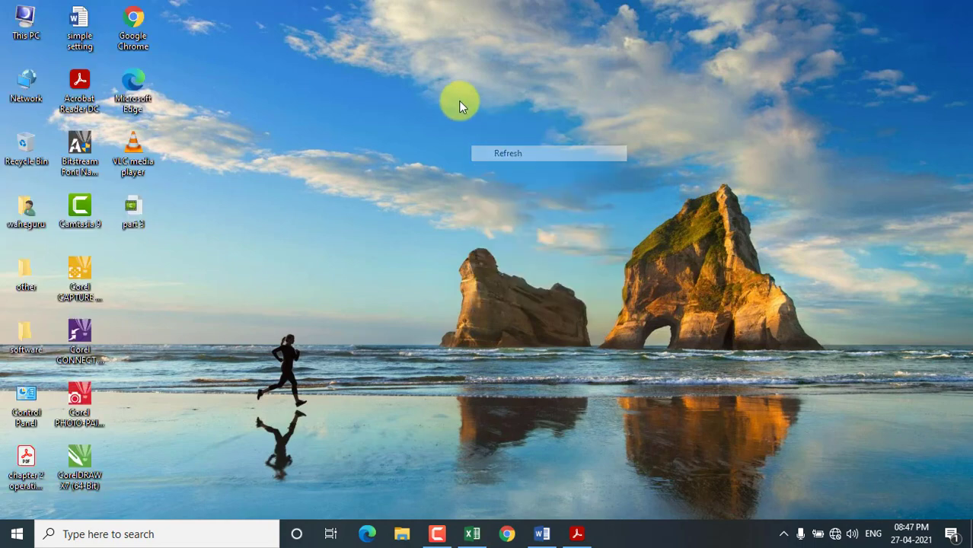
right_click(458, 101)
left_click(473, 143)
right_click(471, 141)
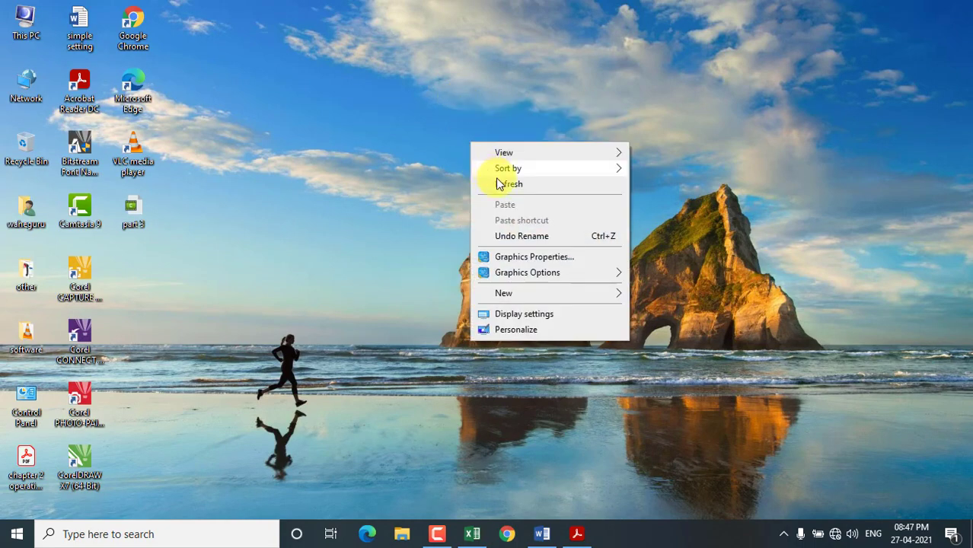
left_click(499, 184)
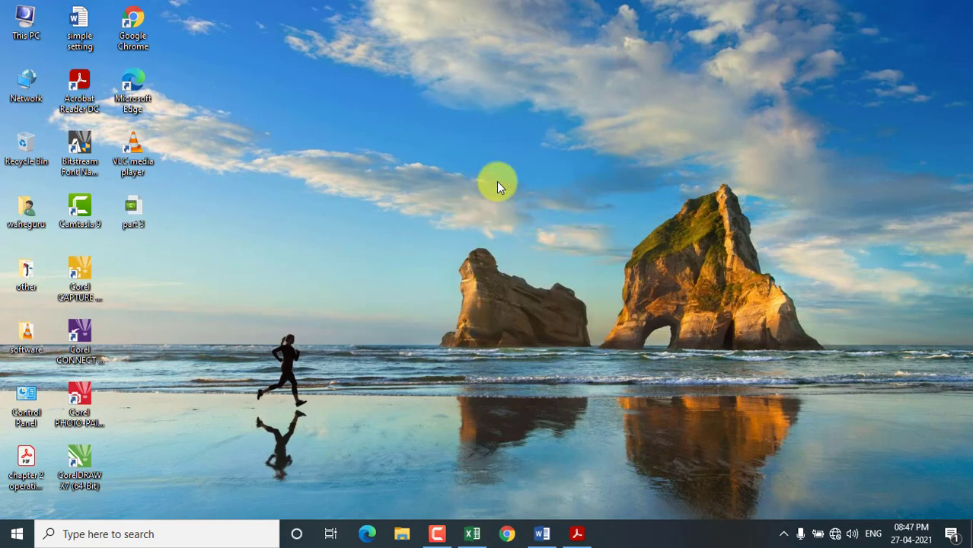
Step: Search Windows for Services, open it, and open the properties of the Windows Update service
left_click(142, 535)
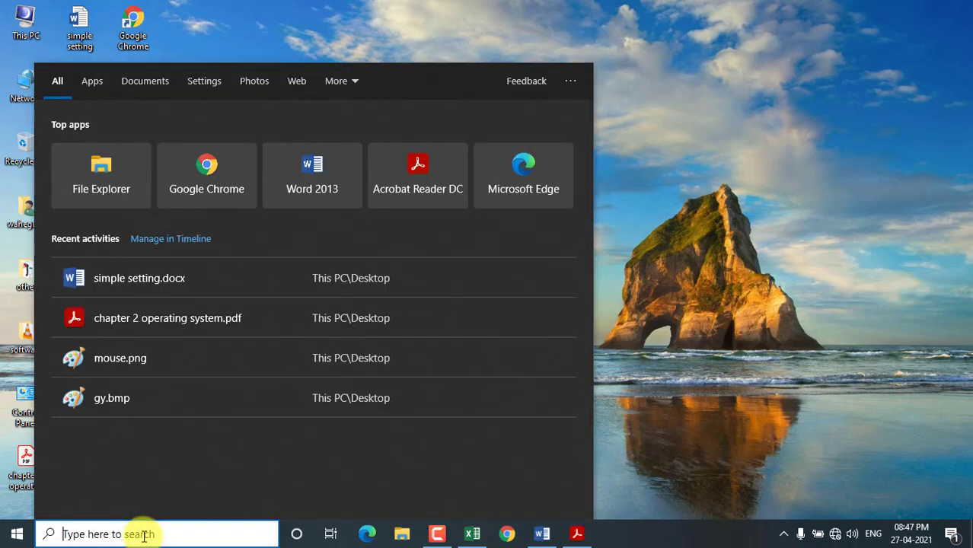
type("ser")
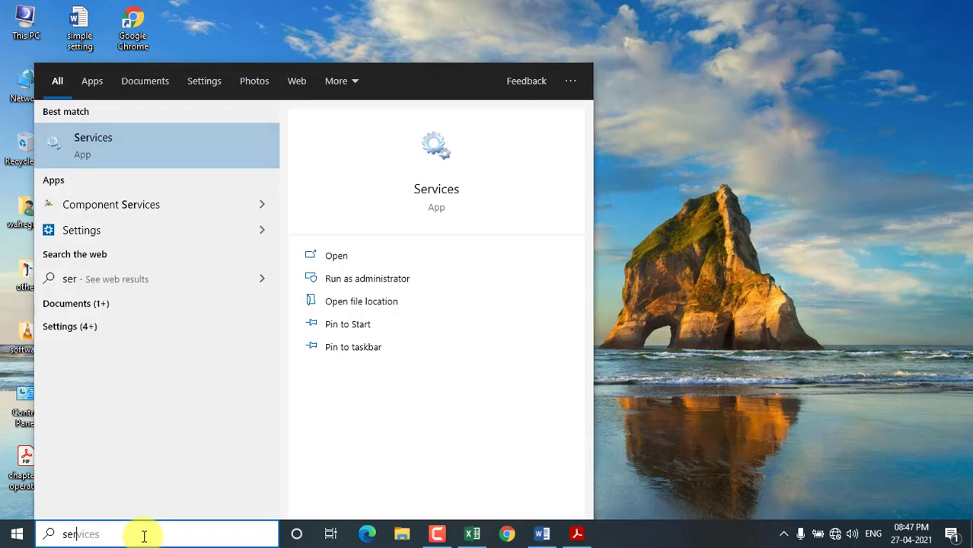
left_click(136, 147)
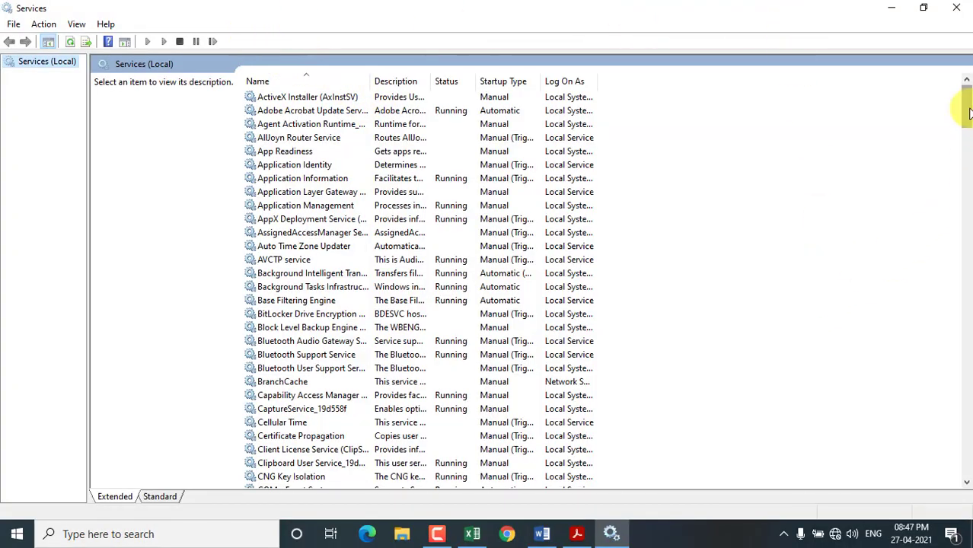
left_click_drag(969, 113, 968, 471)
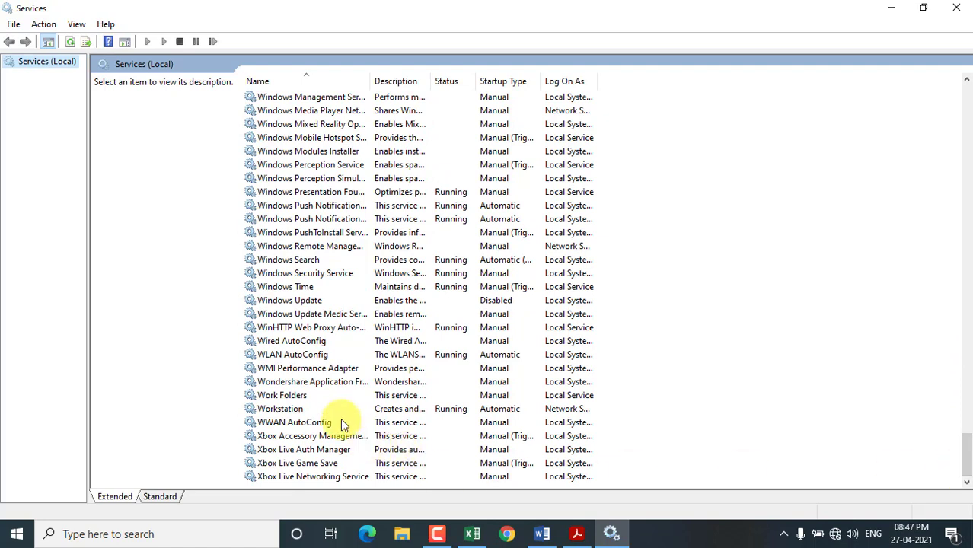
double_click(308, 305)
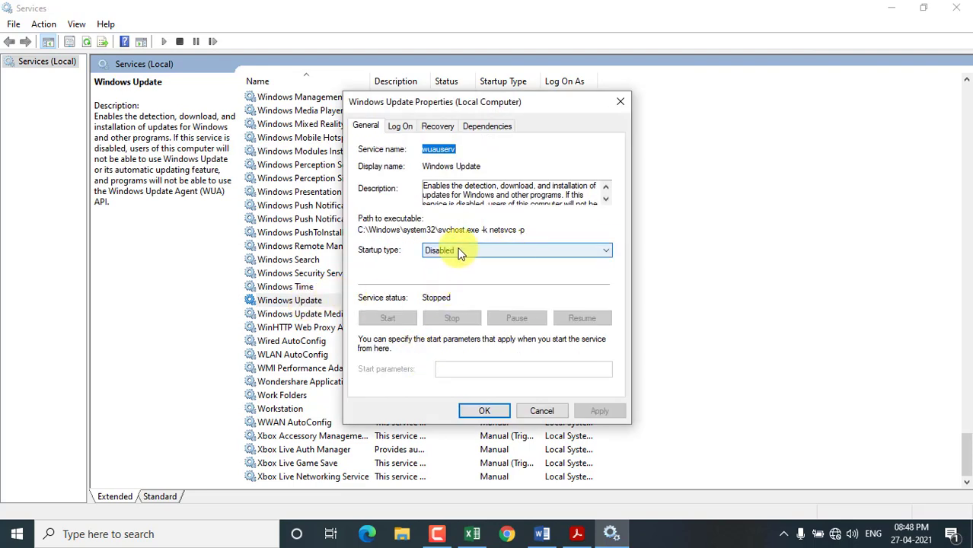
Step: Try the Manual startup type for Windows Update, select Disabled again, and close the properties without applying
left_click(522, 251)
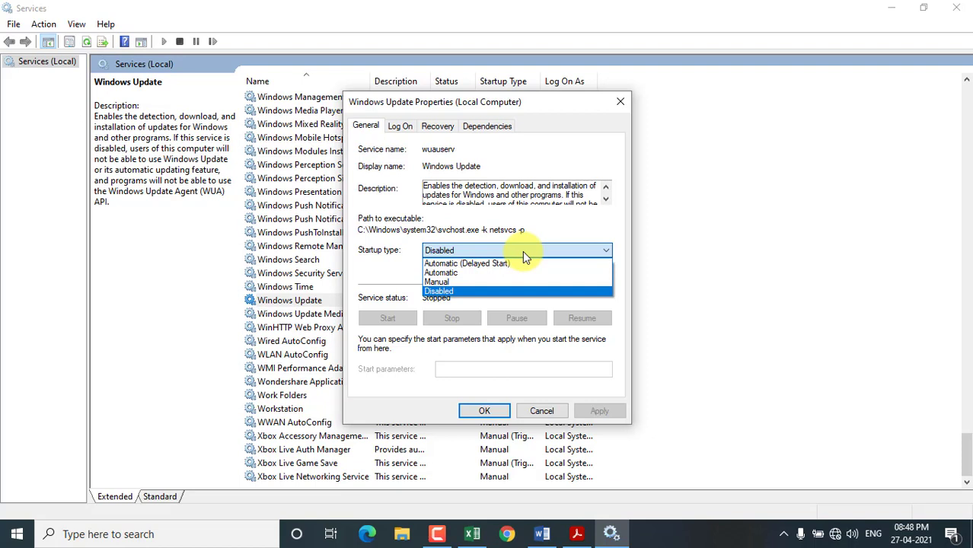
left_click(462, 281)
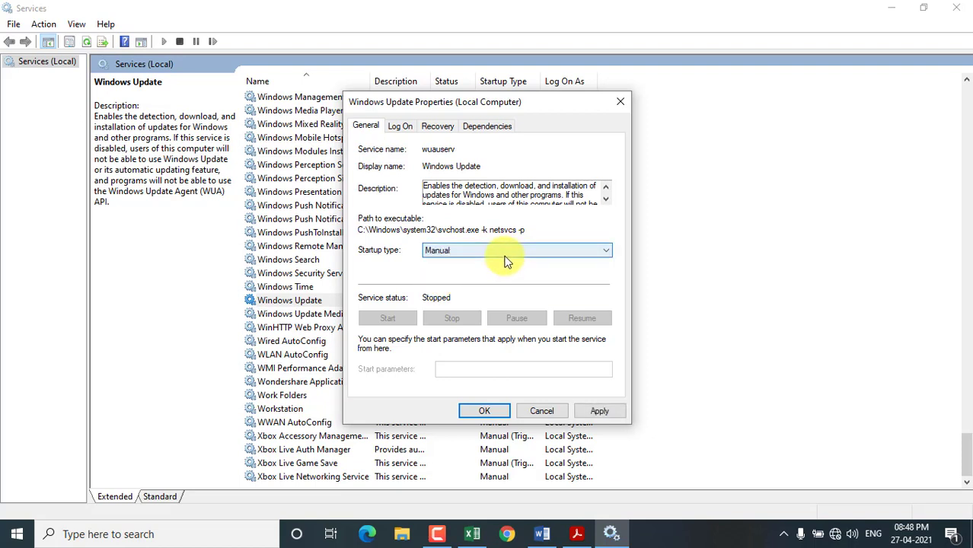
left_click(505, 252)
left_click(457, 291)
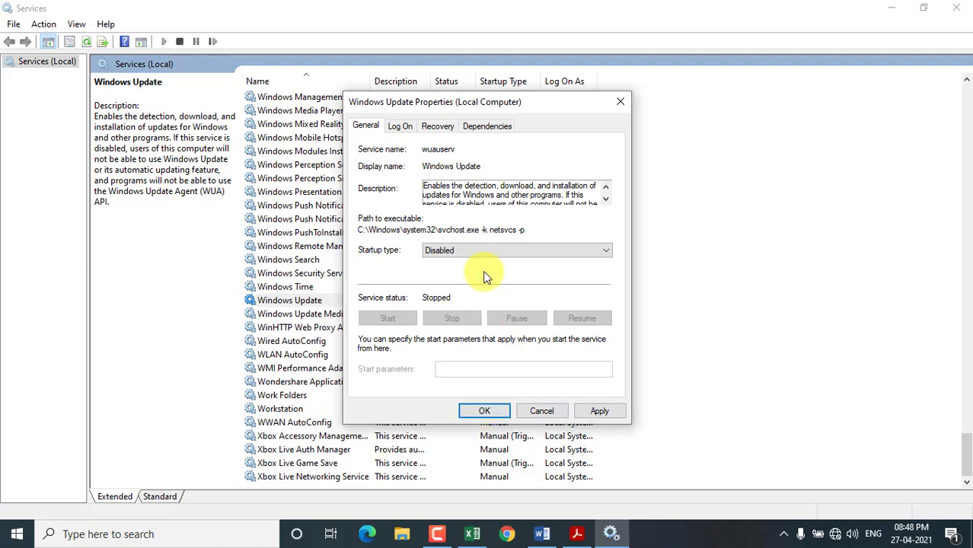
left_click(620, 102)
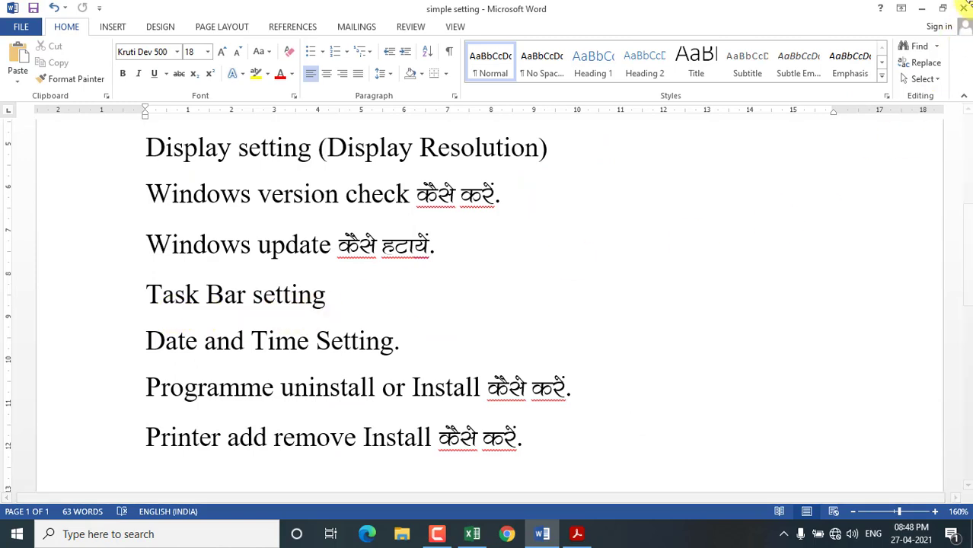
Step: Minimize the Word topic list and add the Address toolbar to the taskbar
left_click(919, 11)
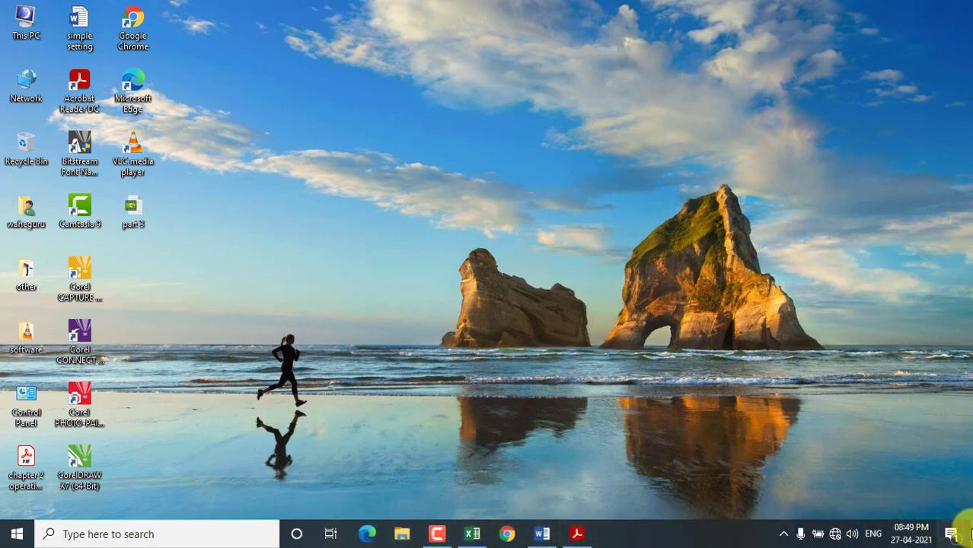
right_click(684, 534)
mouse_move(764, 194)
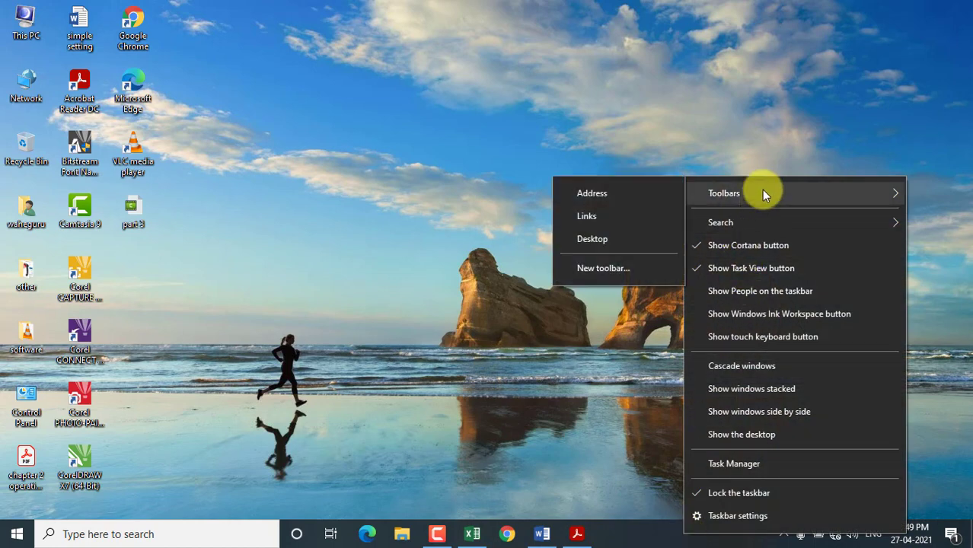
left_click(643, 199)
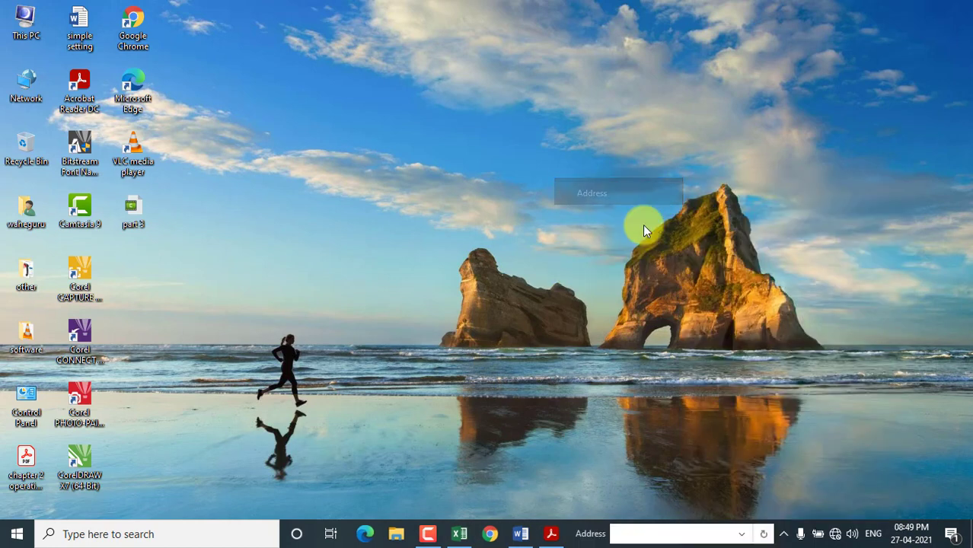
Step: Open the G: drive by entering g:/ in the taskbar's Address toolbar
left_click(669, 536)
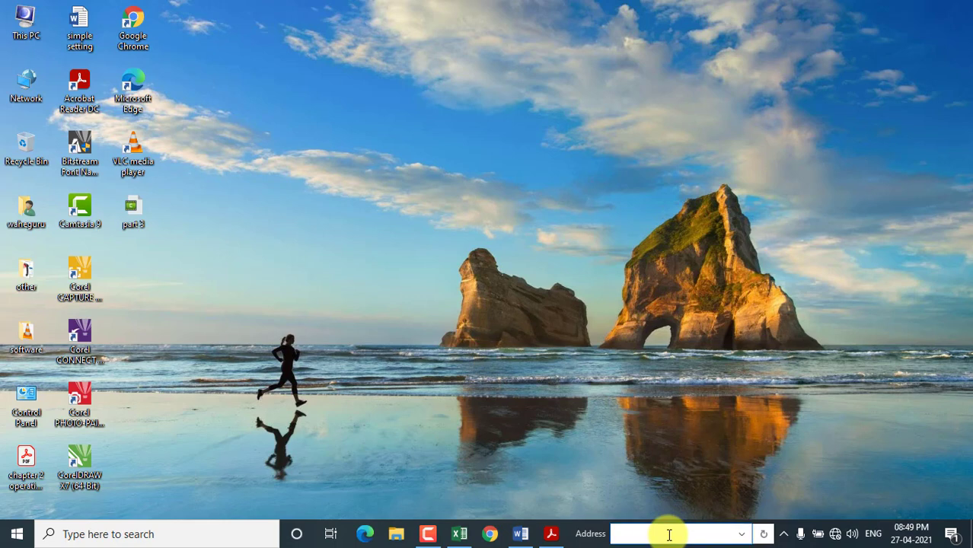
type("g")
key("BackSpace")
type("g:/")
key("Return")
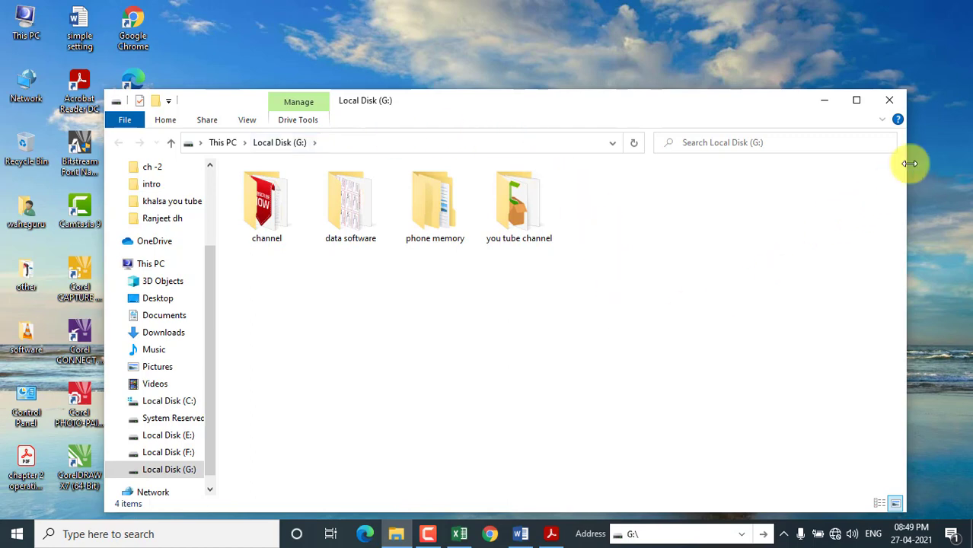
Step: Remove the Address toolbar from the taskbar
right_click(584, 533)
mouse_move(775, 185)
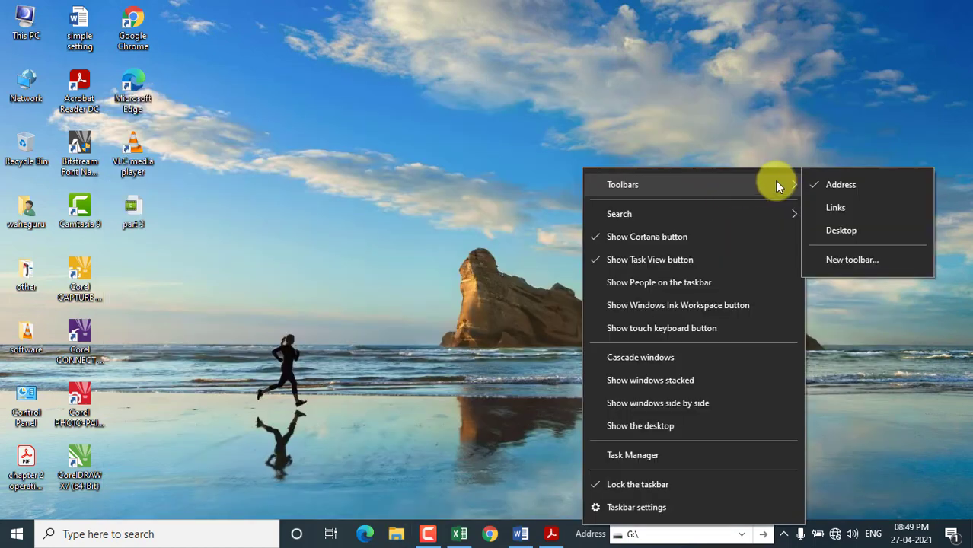
left_click(842, 184)
Step: Add the Desktop toolbar to the taskbar and expand its item list to look through the Control Panel categories
right_click(691, 536)
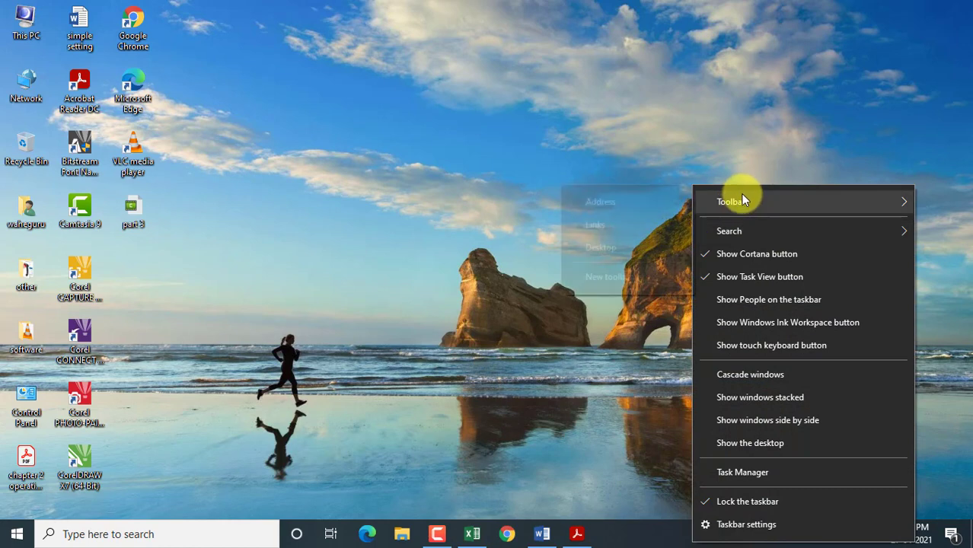
mouse_move(736, 203)
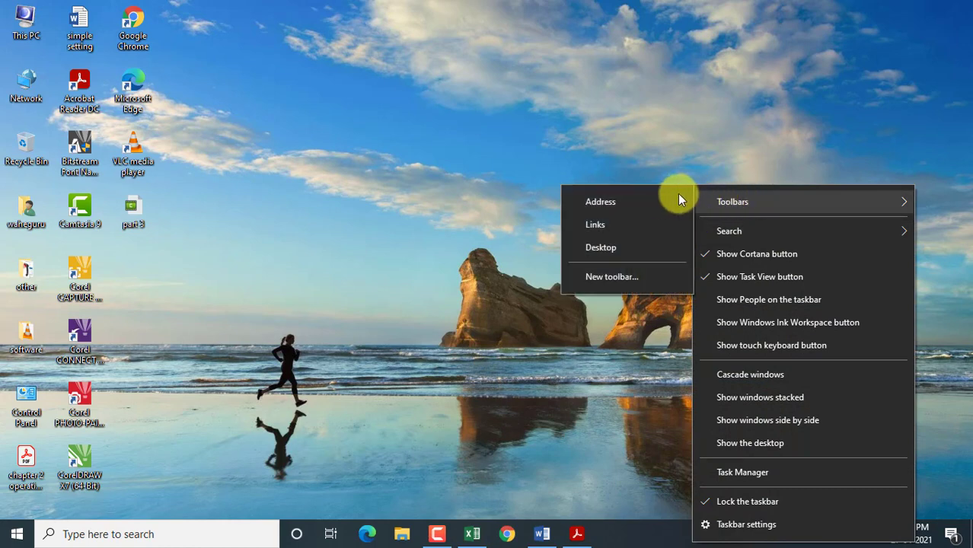
left_click(637, 246)
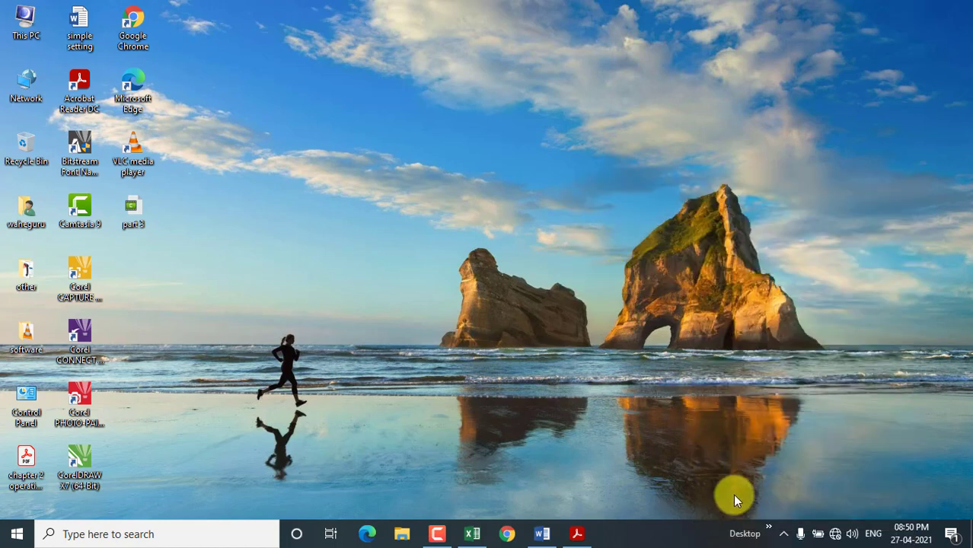
left_click(768, 528)
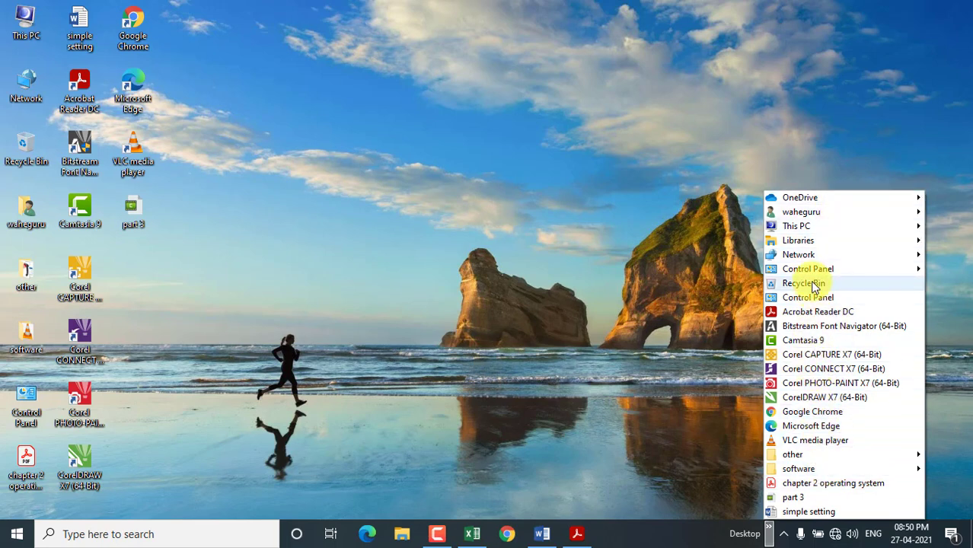
mouse_move(813, 273)
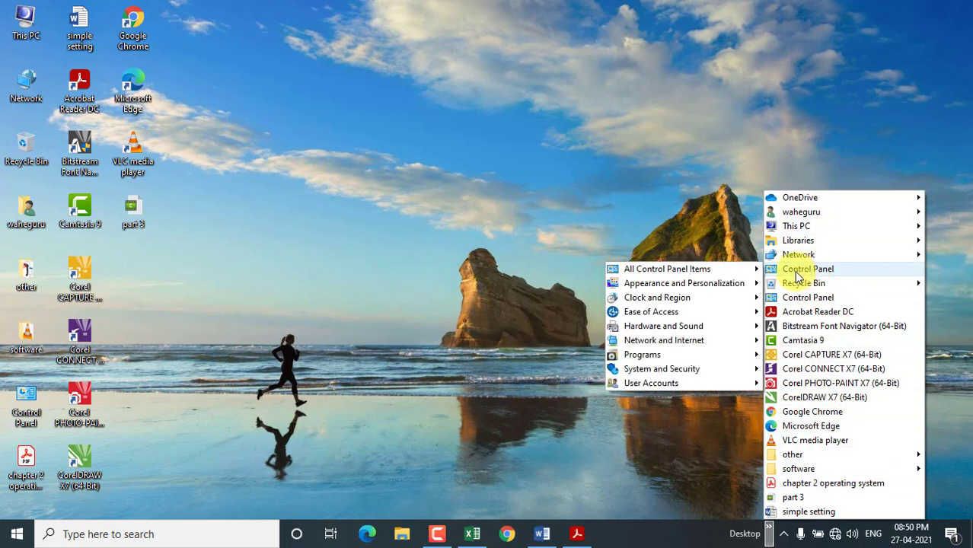
left_click(549, 175)
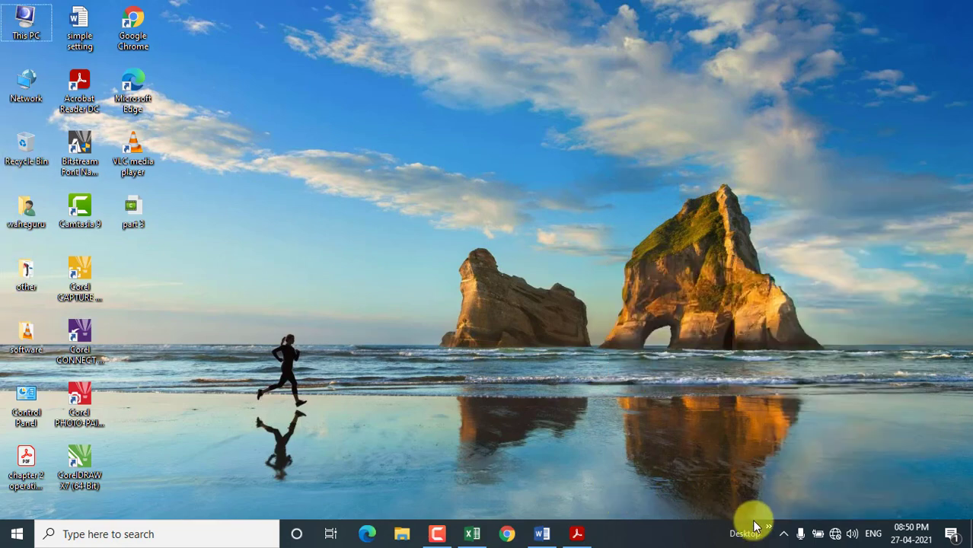
Step: Remove the Desktop toolbar from the taskbar
right_click(691, 533)
mouse_move(785, 196)
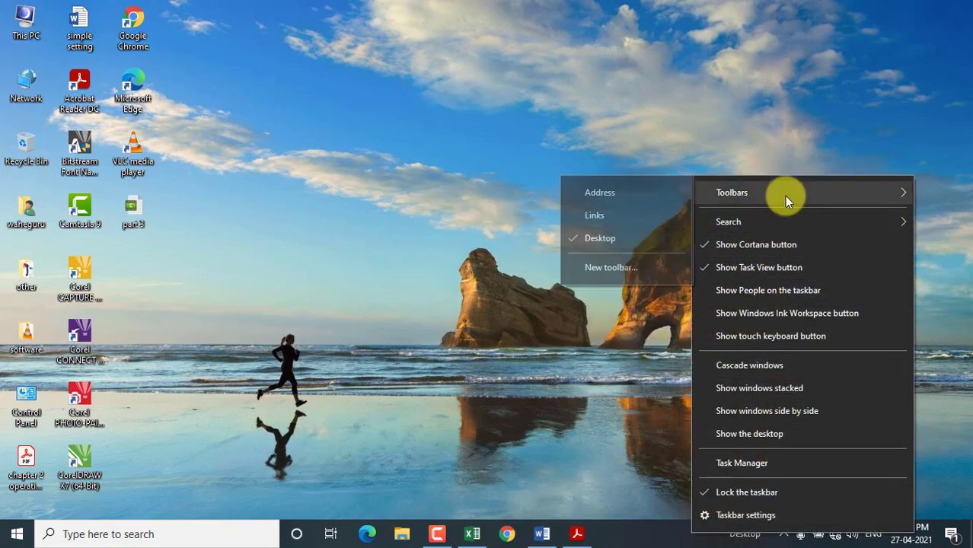
left_click(592, 241)
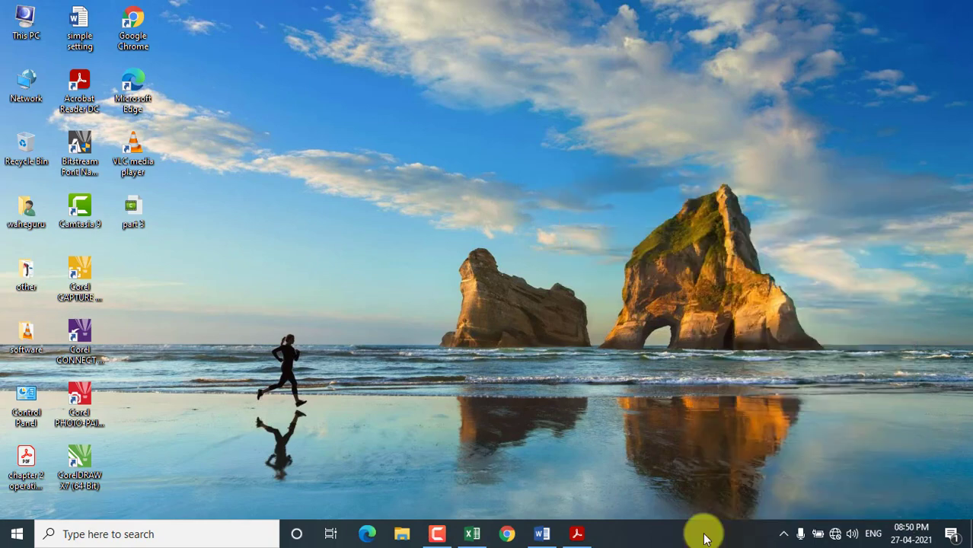
Step: Reduce the taskbar search to the search icon only
right_click(702, 531)
mouse_move(760, 222)
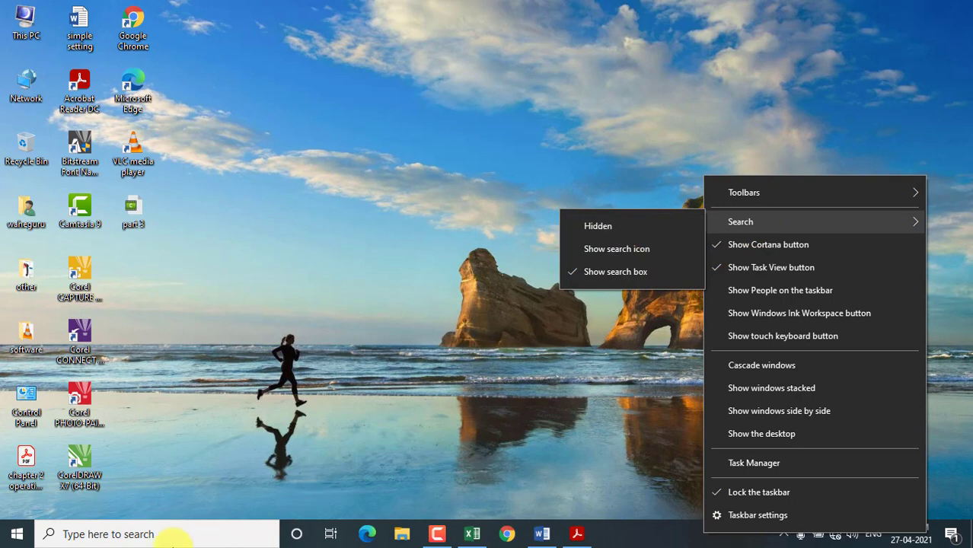
left_click(633, 250)
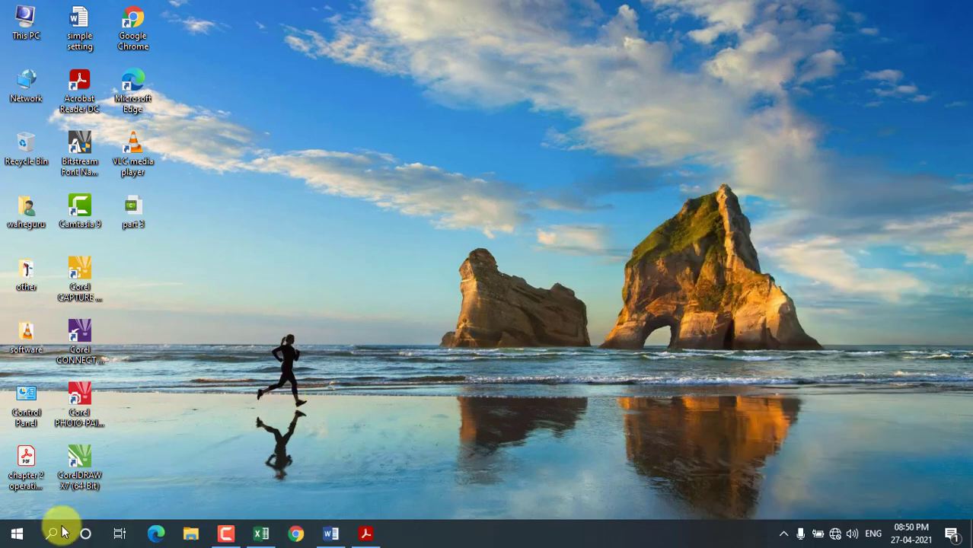
Step: Show the full search box on the taskbar again
right_click(617, 534)
mouse_move(683, 224)
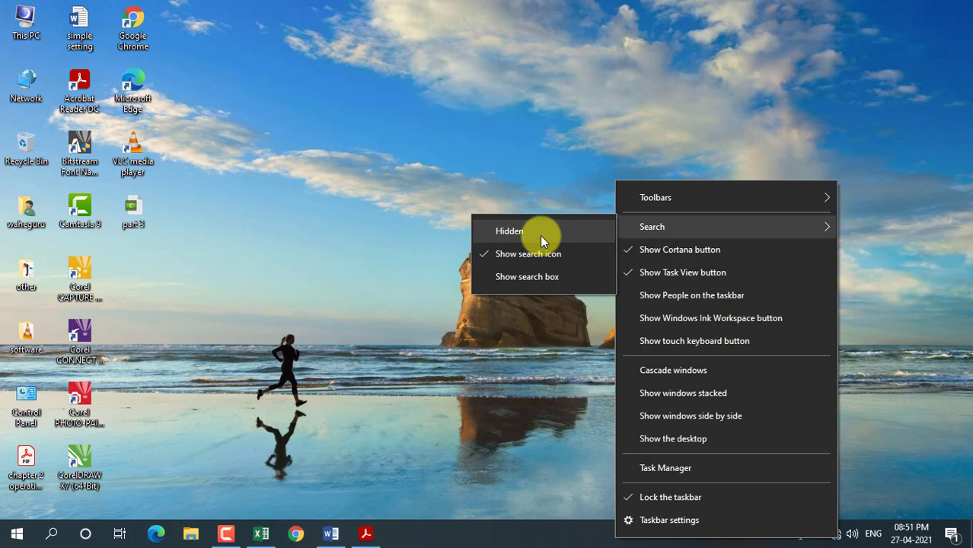
left_click(538, 279)
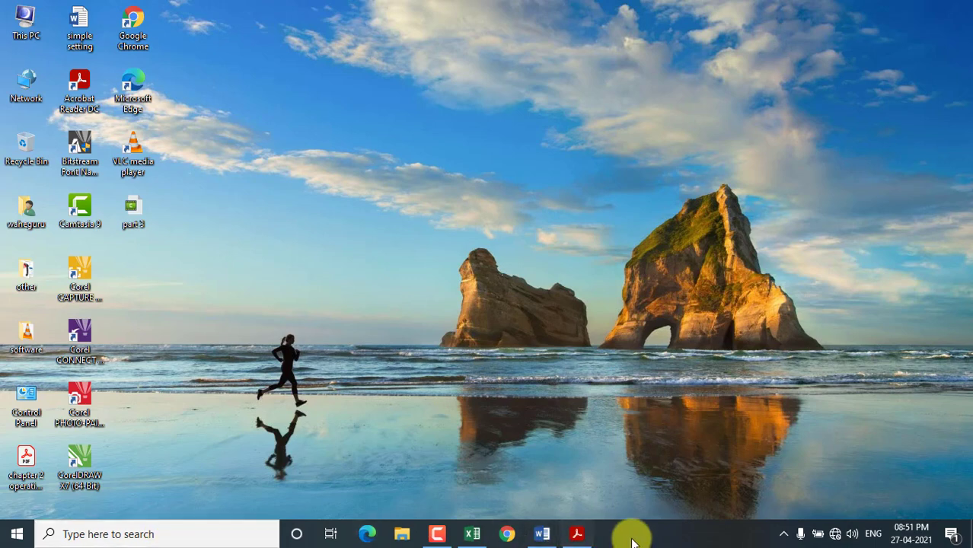
Step: View the open windows and timeline in Task View, and return to the desktop
right_click(688, 534)
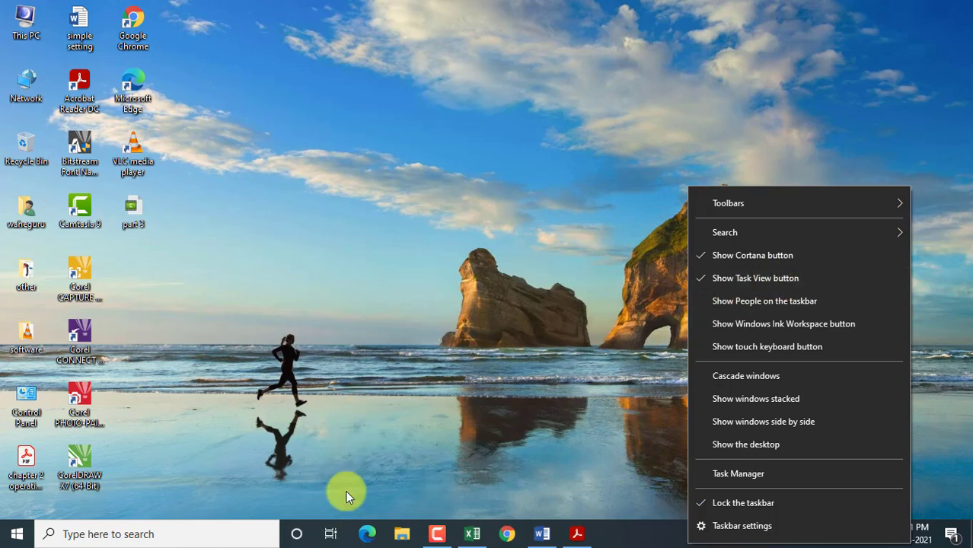
left_click(328, 535)
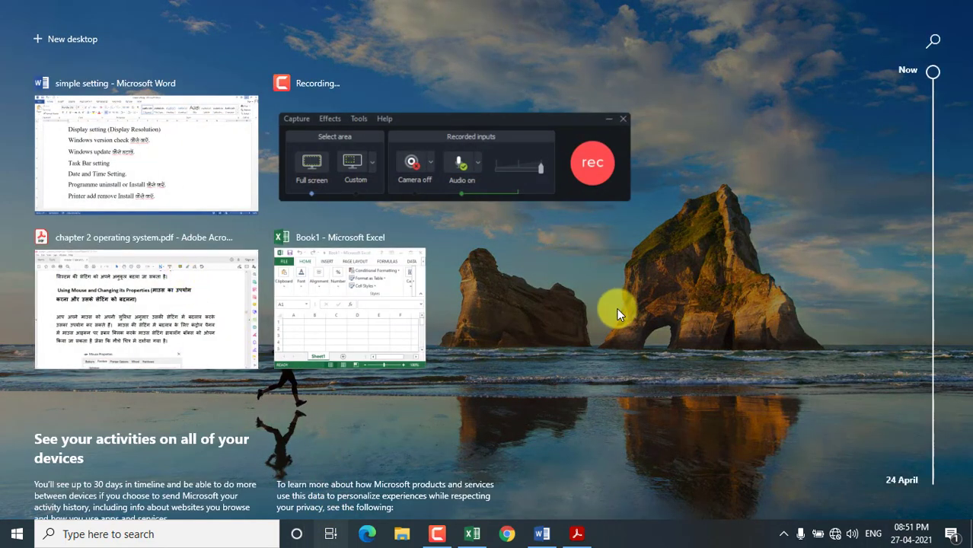
left_click(333, 534)
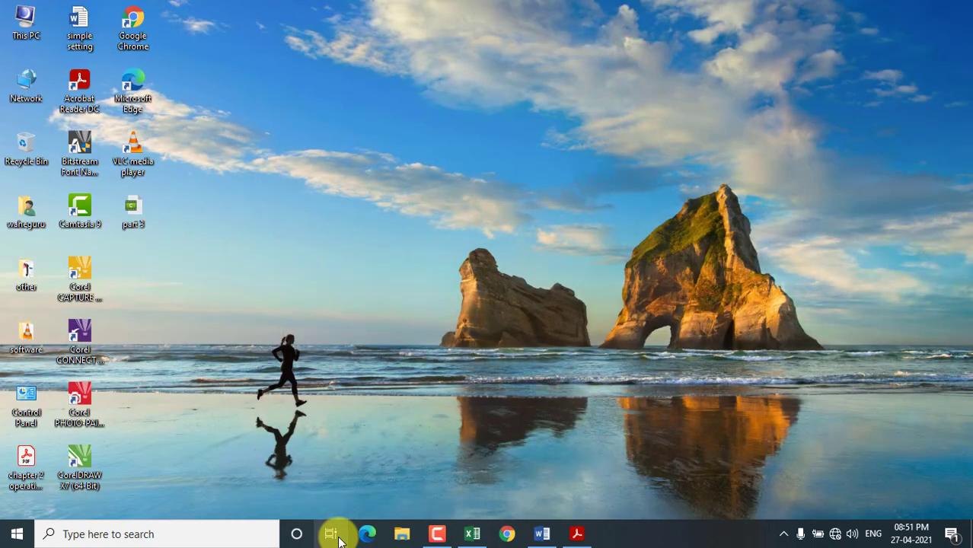
Step: Show the touch keyboard button on the taskbar, open the touch keyboard with it, and close the keyboard
right_click(687, 533)
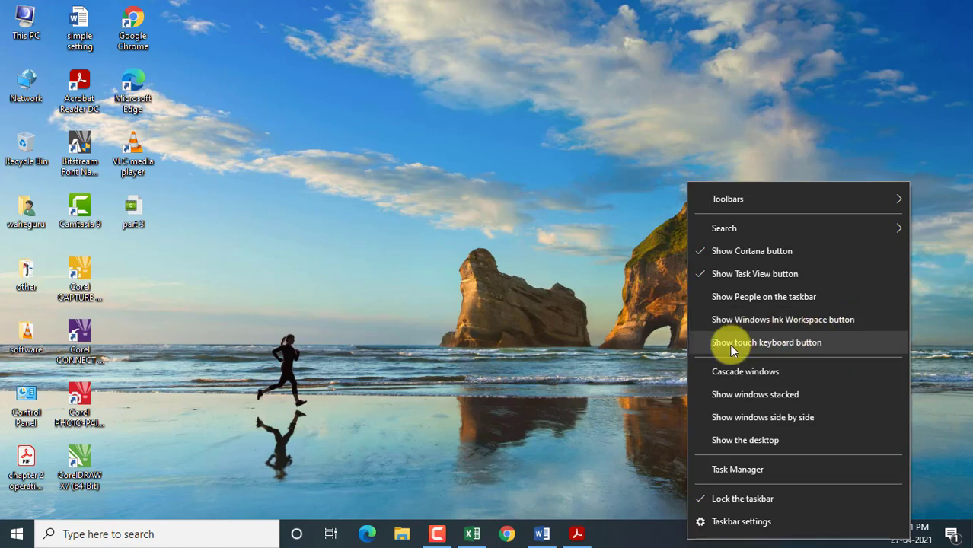
left_click(799, 344)
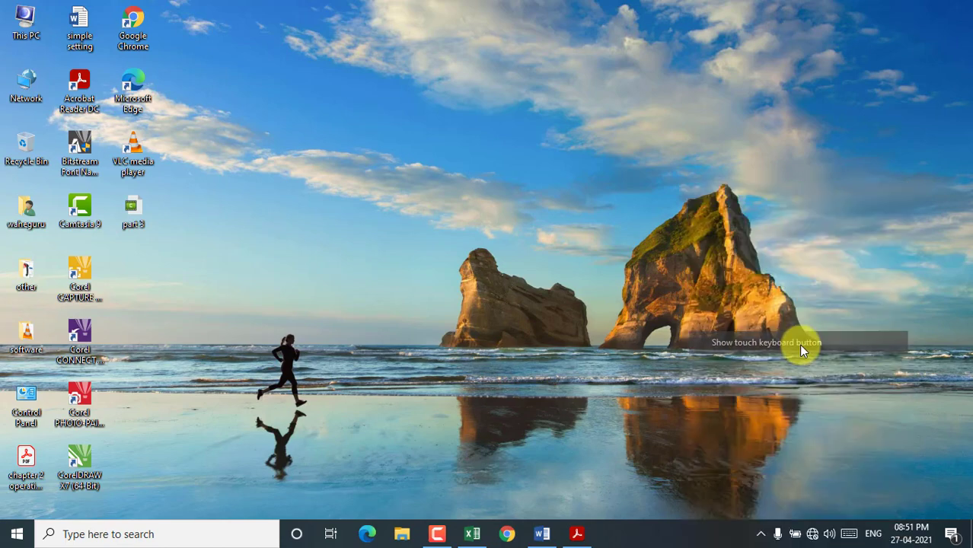
left_click(851, 534)
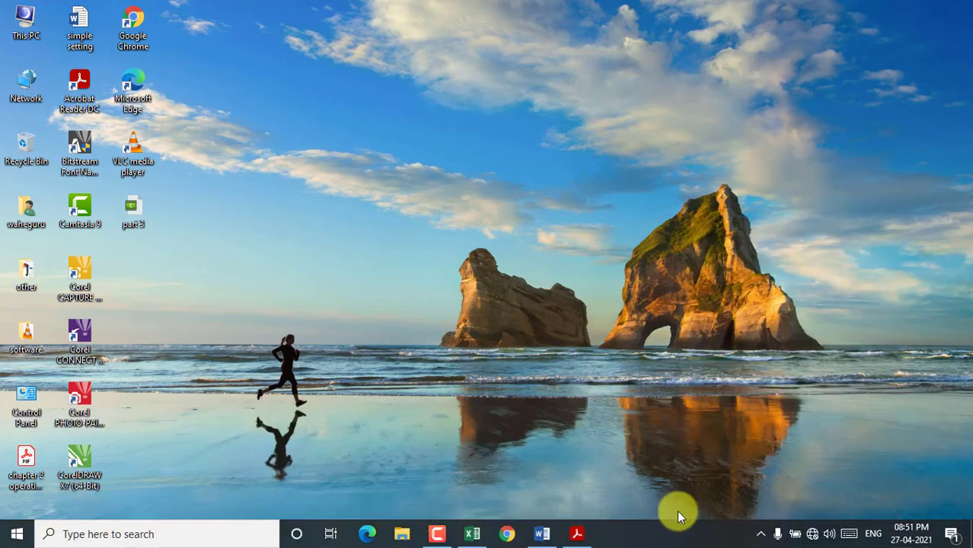
left_click(851, 529)
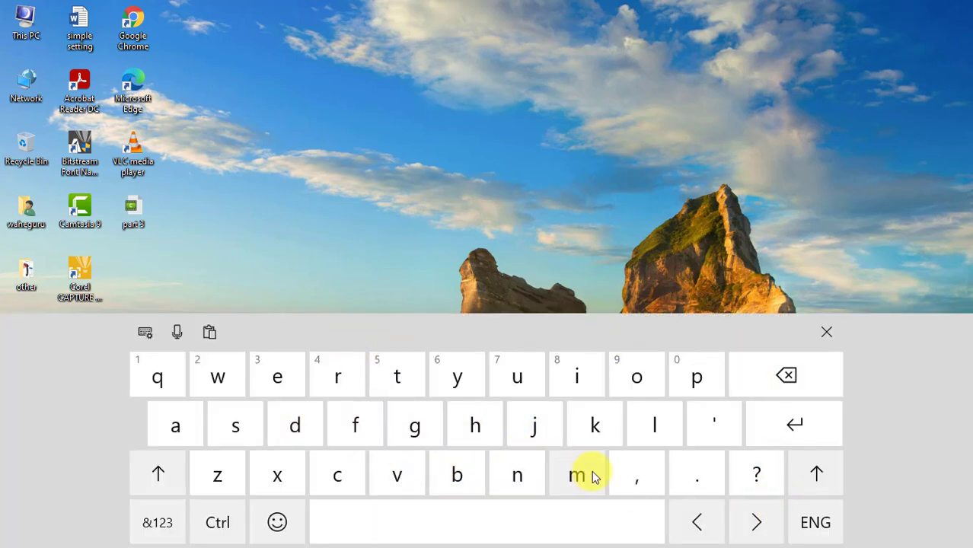
left_click(827, 332)
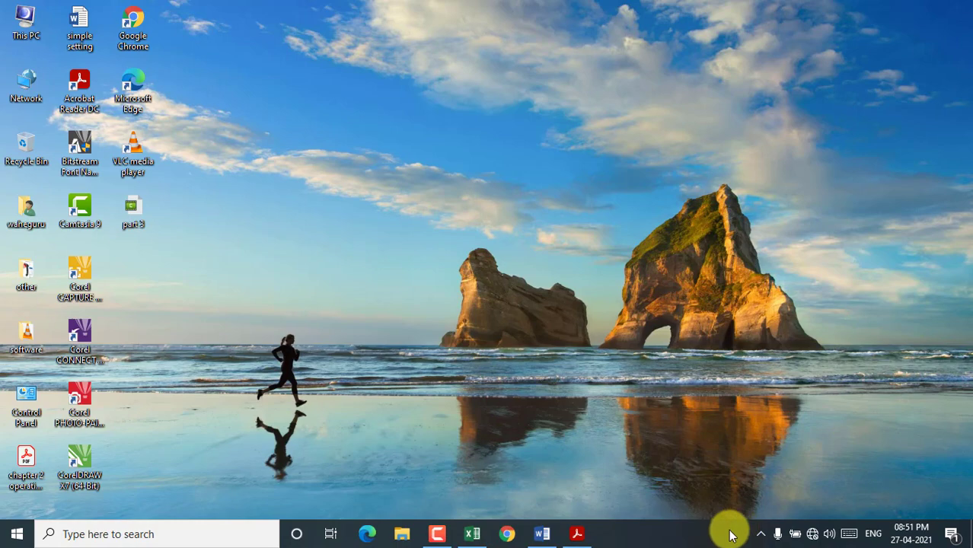
Step: Hide the touch keyboard button from the taskbar
right_click(728, 531)
left_click(765, 336)
right_click(702, 533)
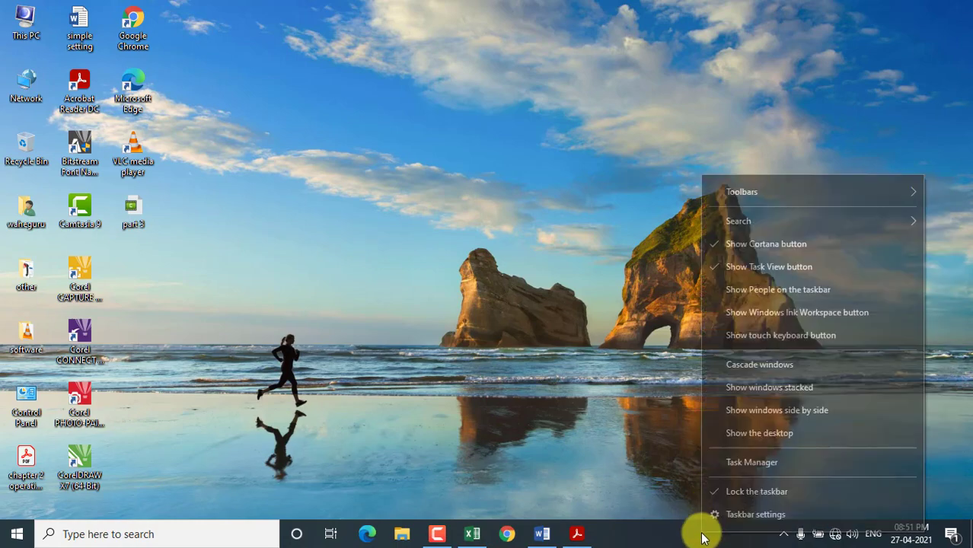
left_click(610, 354)
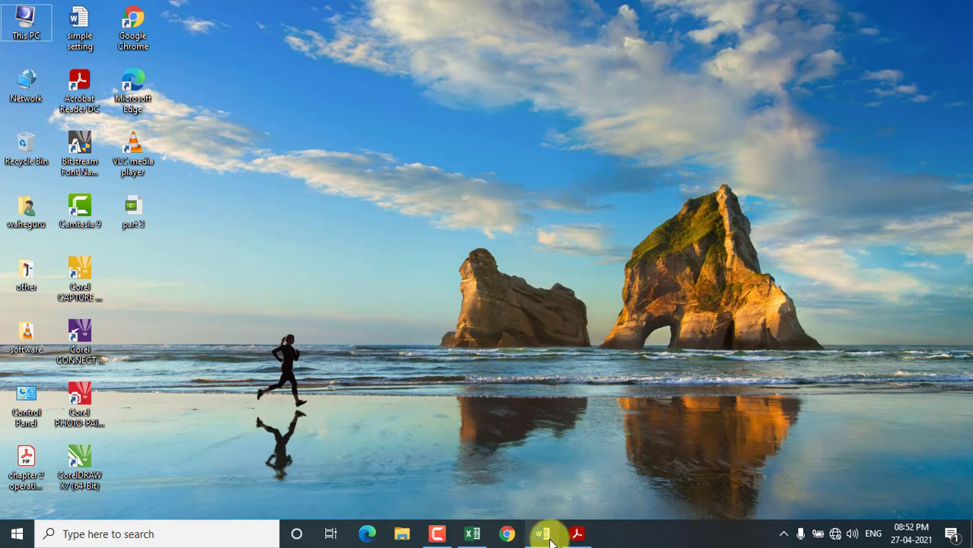
Step: Cascade the open Word, Excel and Paint windows, and move the Paint and Excel windows to new positions
left_click(554, 539)
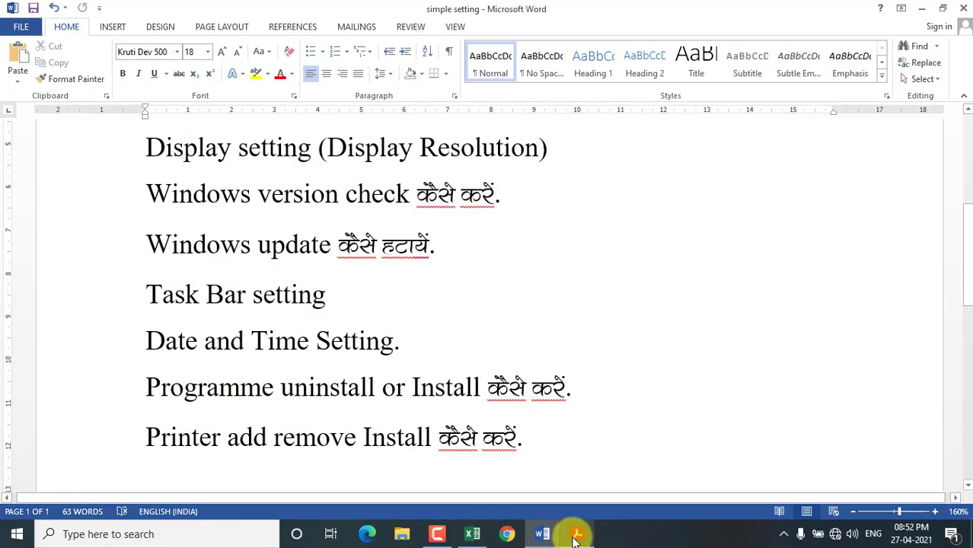
left_click(920, 9)
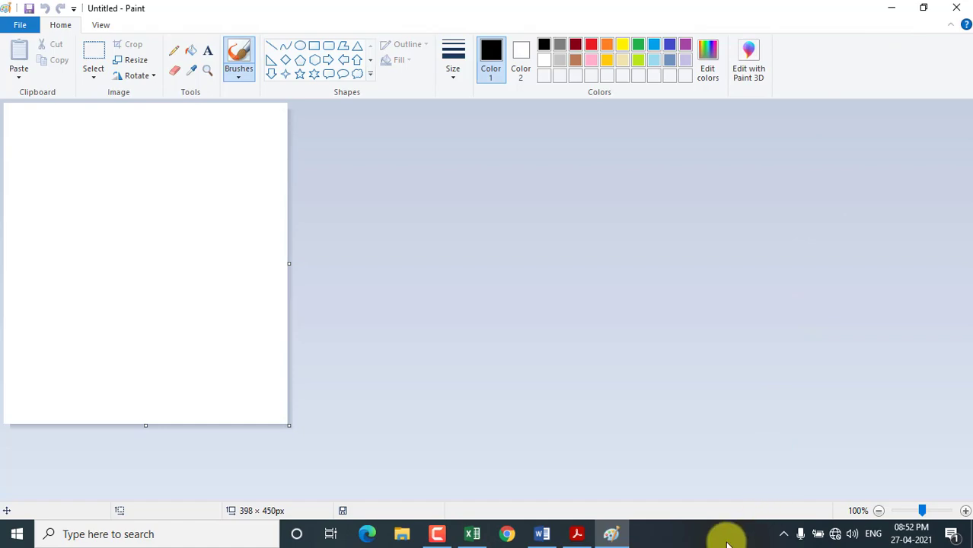
right_click(729, 531)
left_click(784, 361)
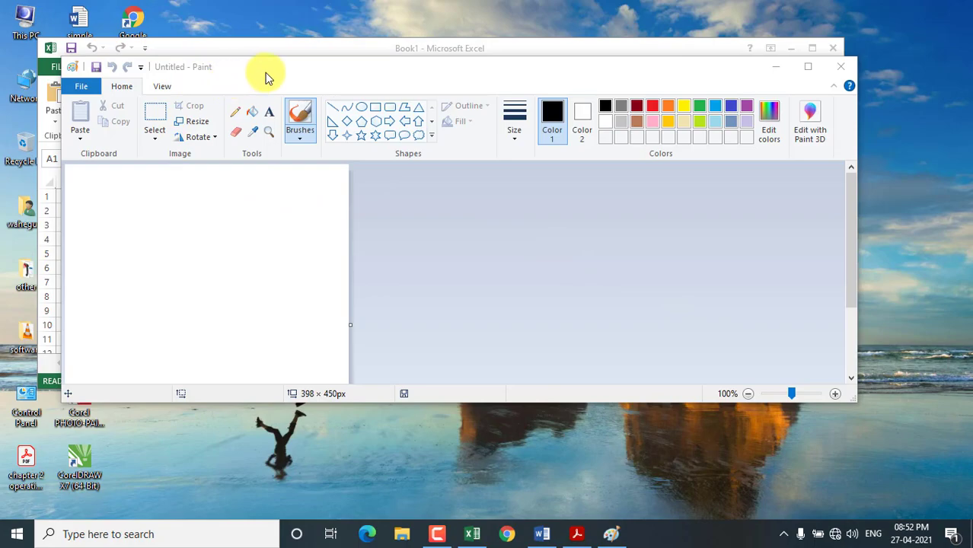
left_click_drag(265, 73, 342, 126)
mouse_move(344, 47)
left_mouse_down()
mouse_move(476, 97)
mouse_move(472, 203)
mouse_move(399, 213)
left_mouse_up()
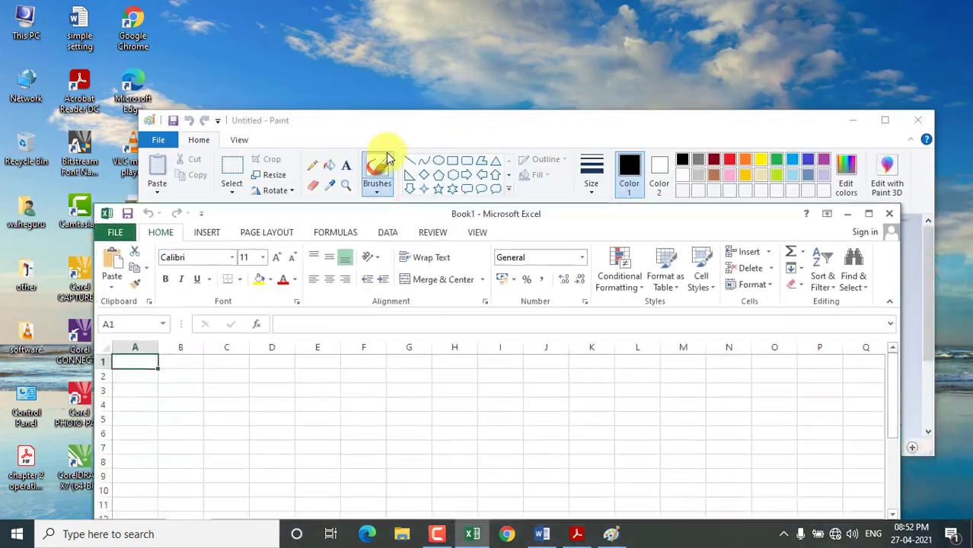
left_click_drag(387, 156, 385, 87)
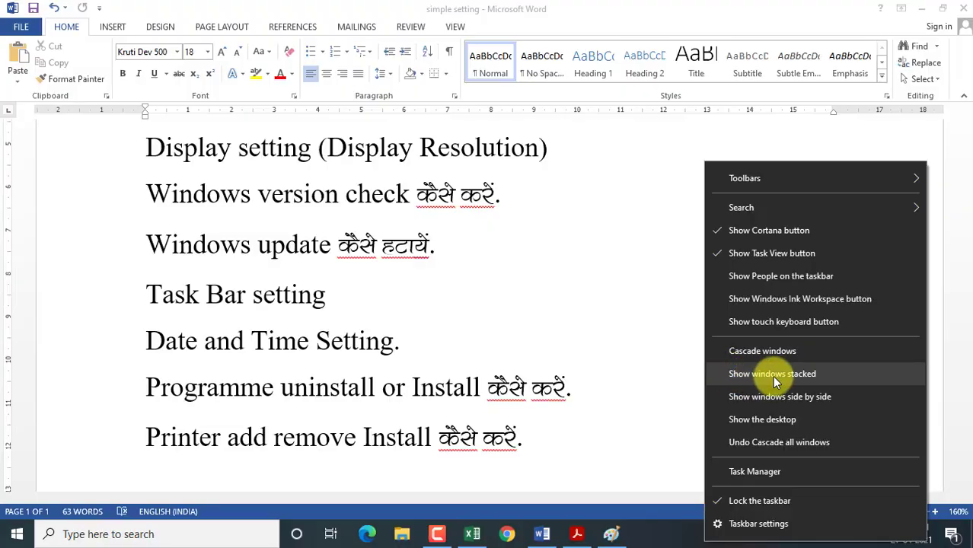
Step: Arrange the open windows stacked, and switch them to the side-by-side arrangement
left_click(779, 375)
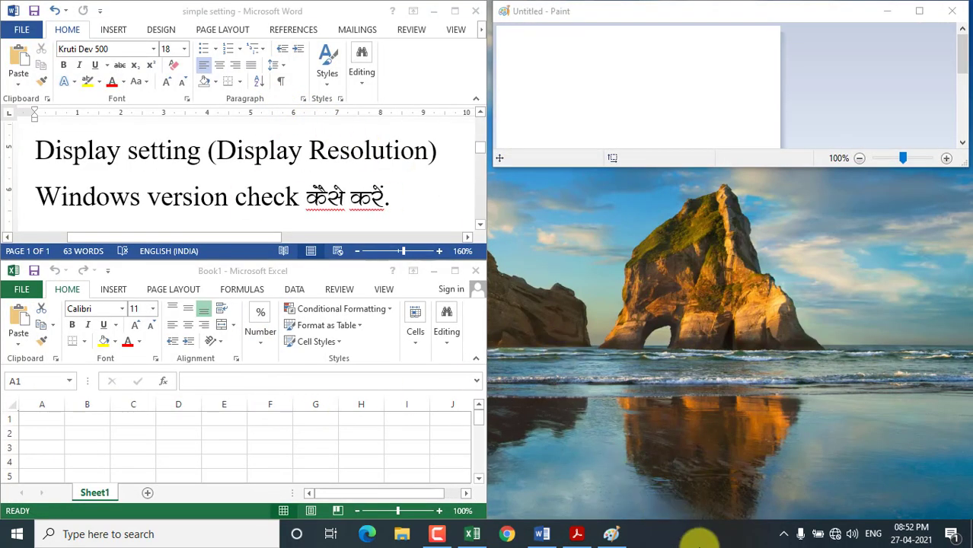
right_click(699, 539)
left_click(764, 403)
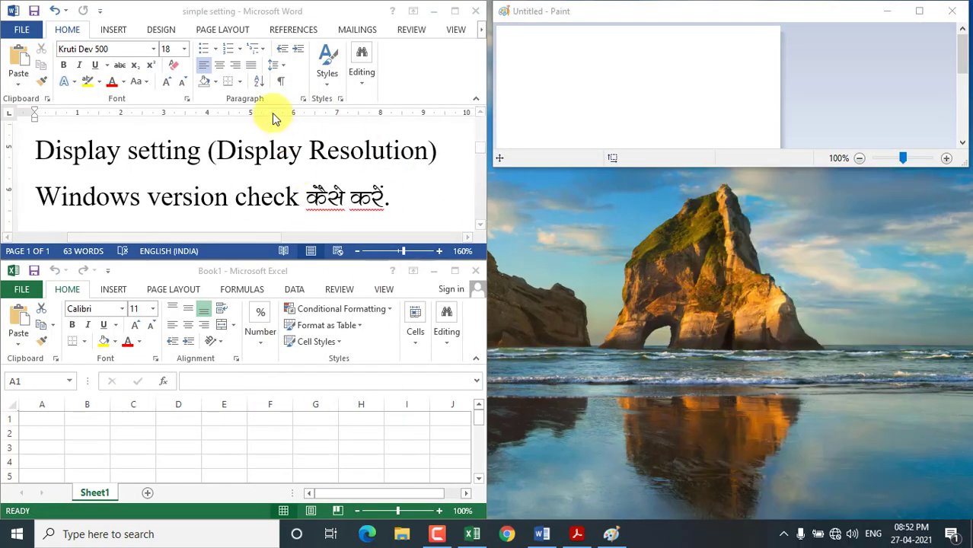
Step: Show the desktop and open Task Manager from the taskbar options
right_click(692, 545)
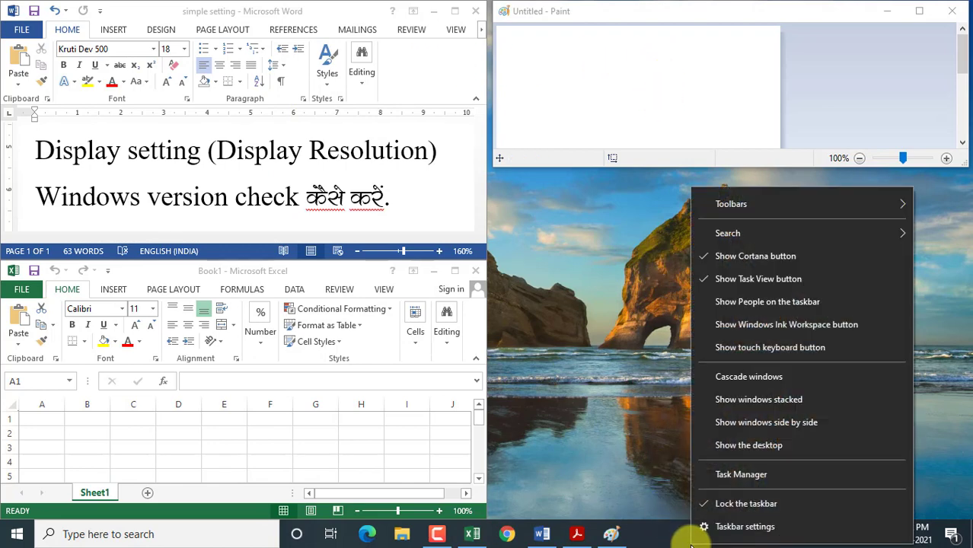
left_click(759, 448)
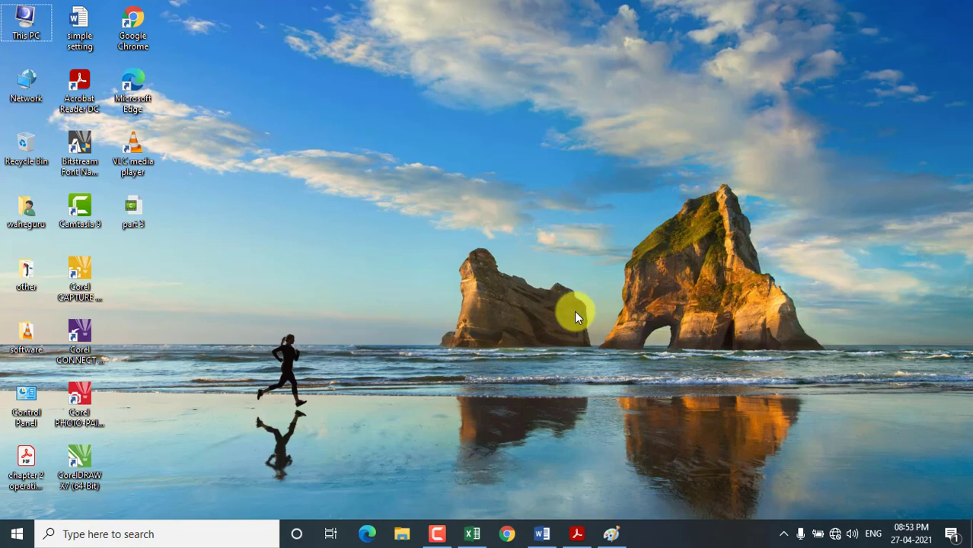
right_click(691, 535)
left_click(764, 469)
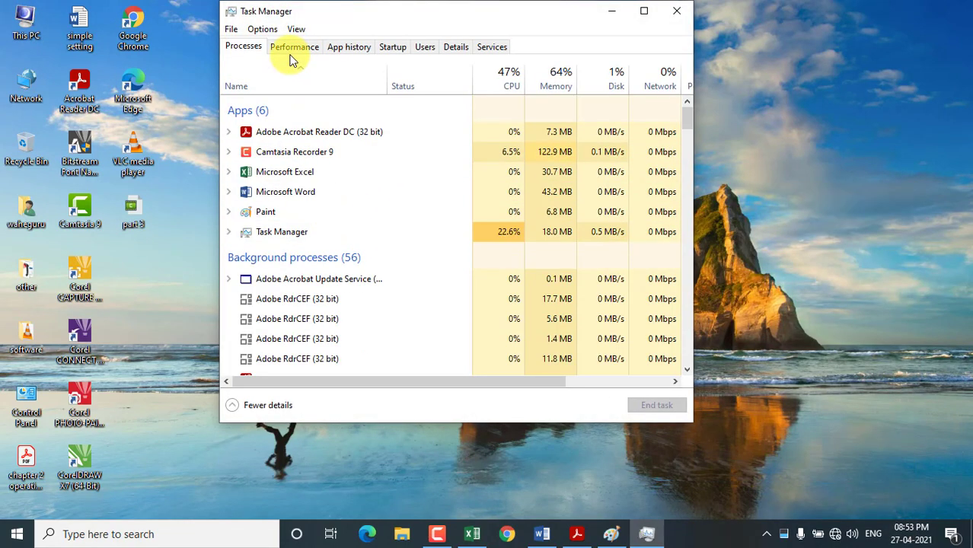
Step: Review the performance, app history, users, details and services information in Task Manager, and close it
left_click(292, 48)
left_click(349, 48)
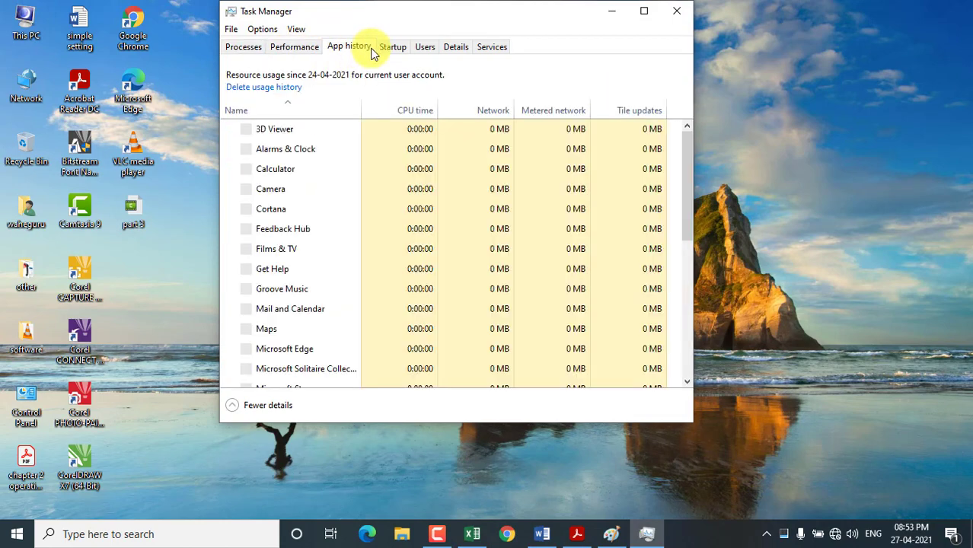
left_click(427, 48)
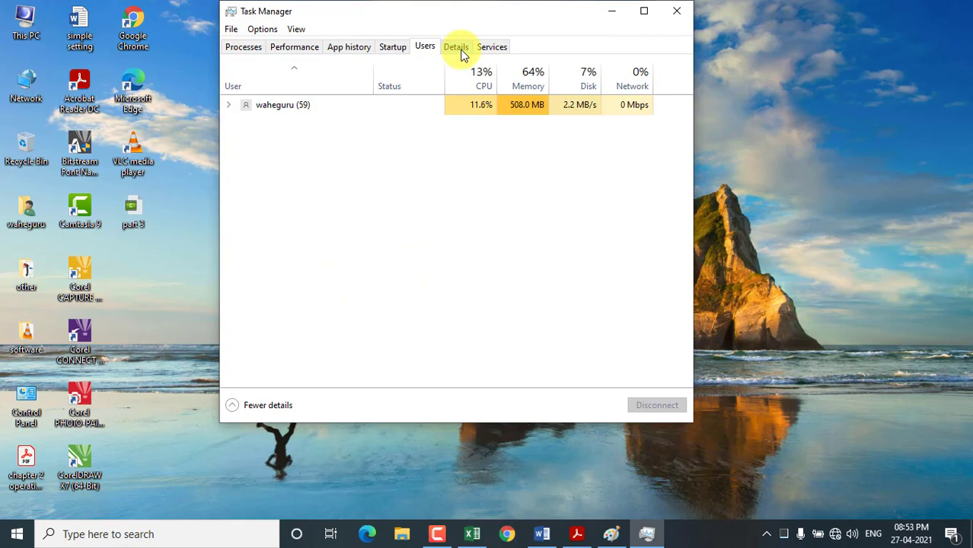
left_click(457, 47)
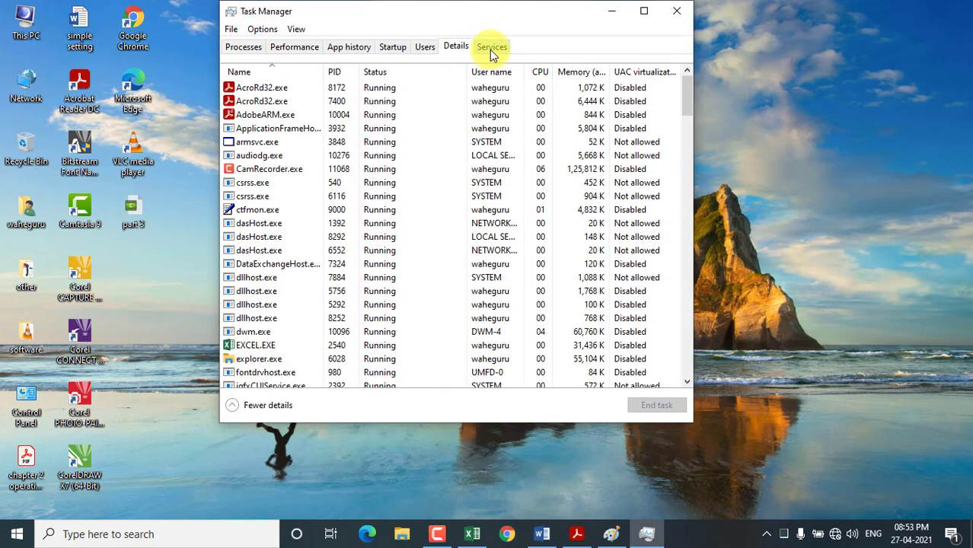
left_click(492, 47)
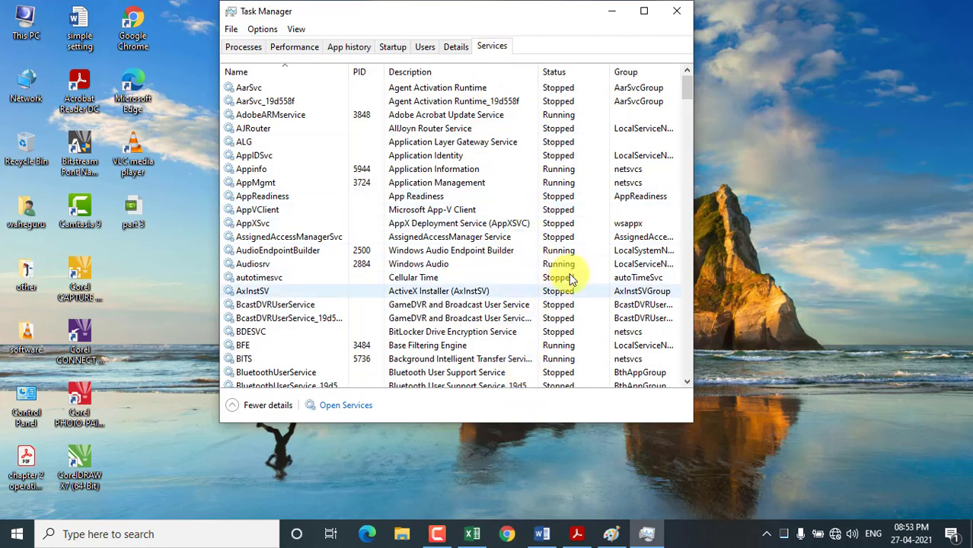
left_click(680, 14)
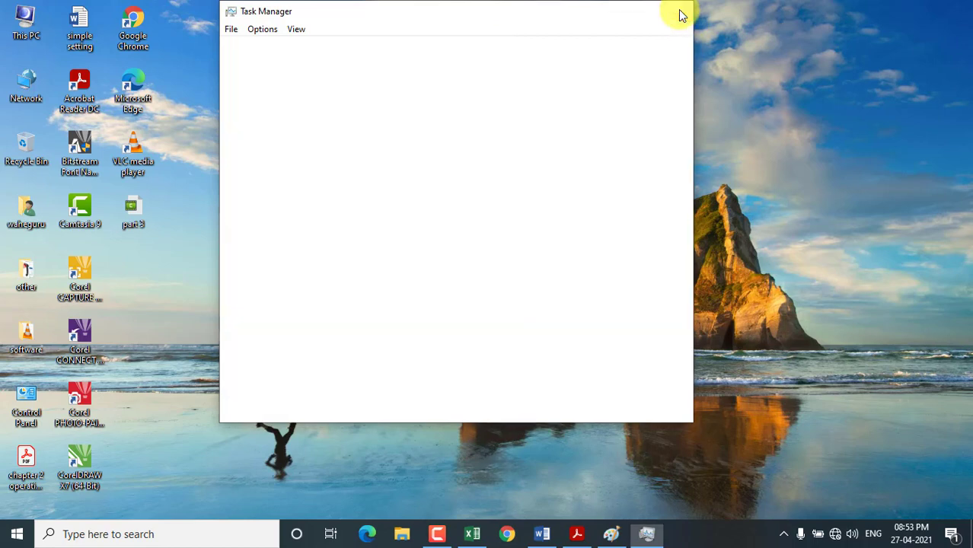
Step: Unlock the taskbar, try to move it, and lock it again
right_click(712, 538)
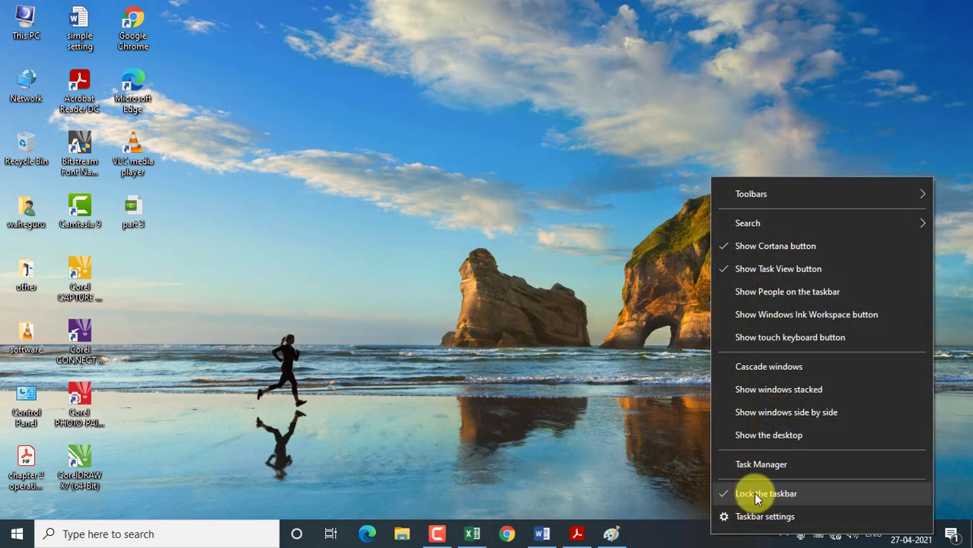
left_click(789, 493)
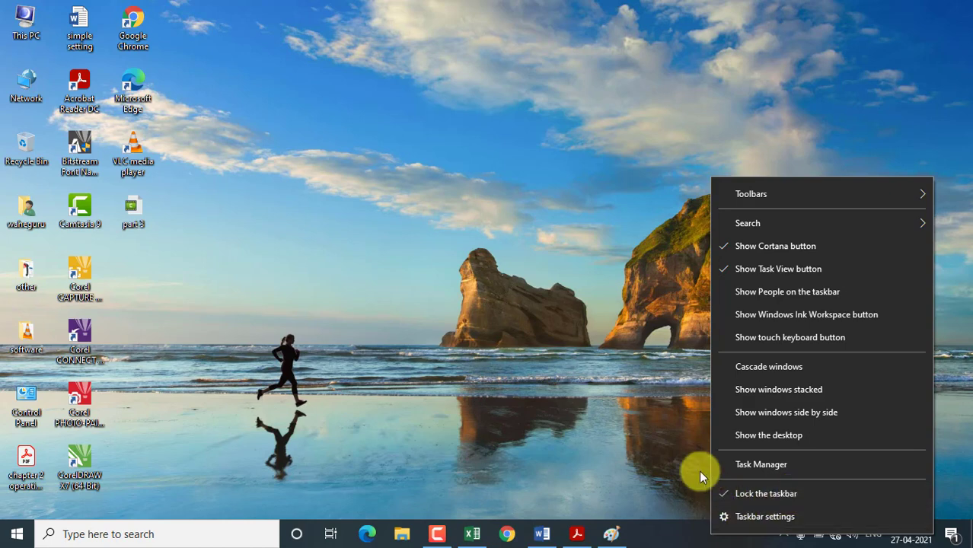
left_click(707, 536)
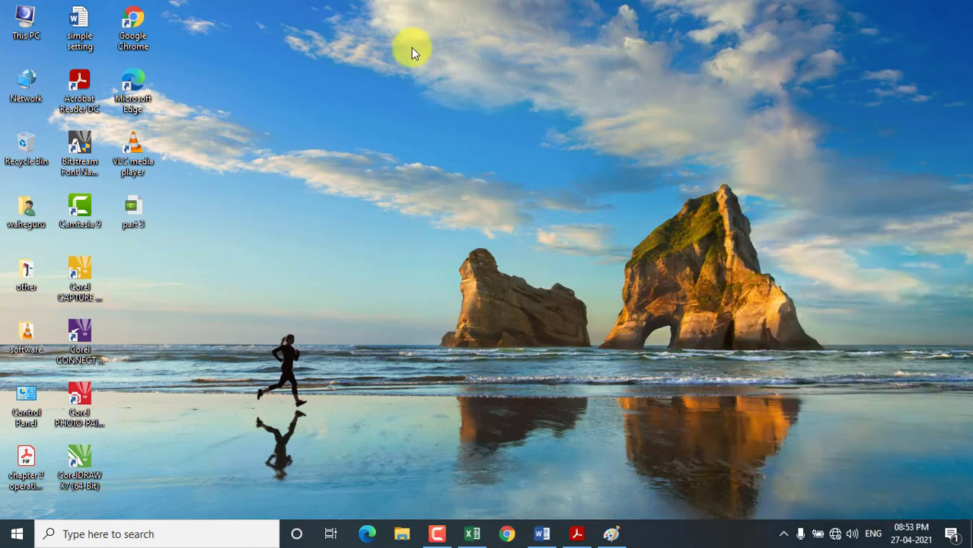
right_click(720, 542)
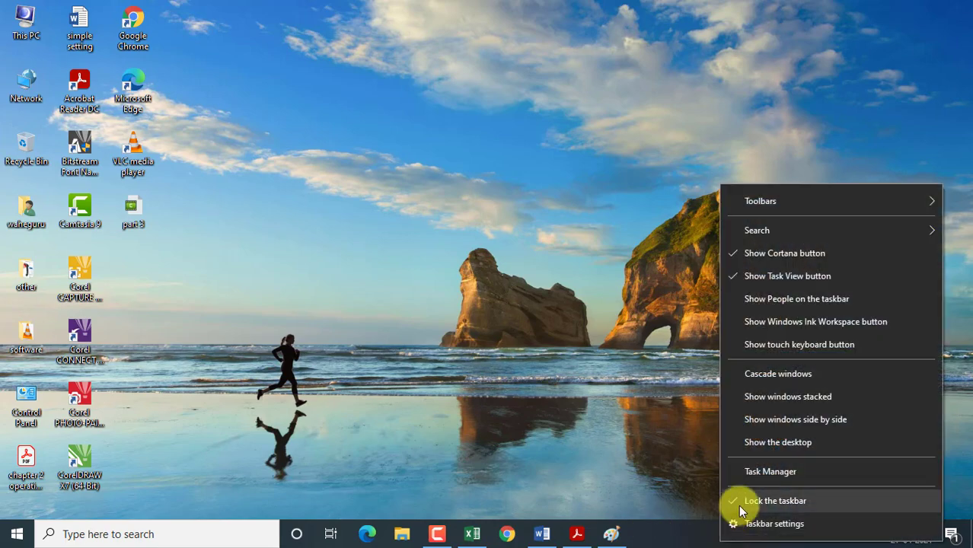
left_click(740, 503)
mouse_move(703, 533)
left_mouse_down()
mouse_move(940, 364)
mouse_move(922, 119)
mouse_move(734, 250)
mouse_move(517, 11)
mouse_move(51, 335)
mouse_move(321, 398)
mouse_move(529, 482)
mouse_move(721, 529)
mouse_move(712, 537)
left_mouse_up()
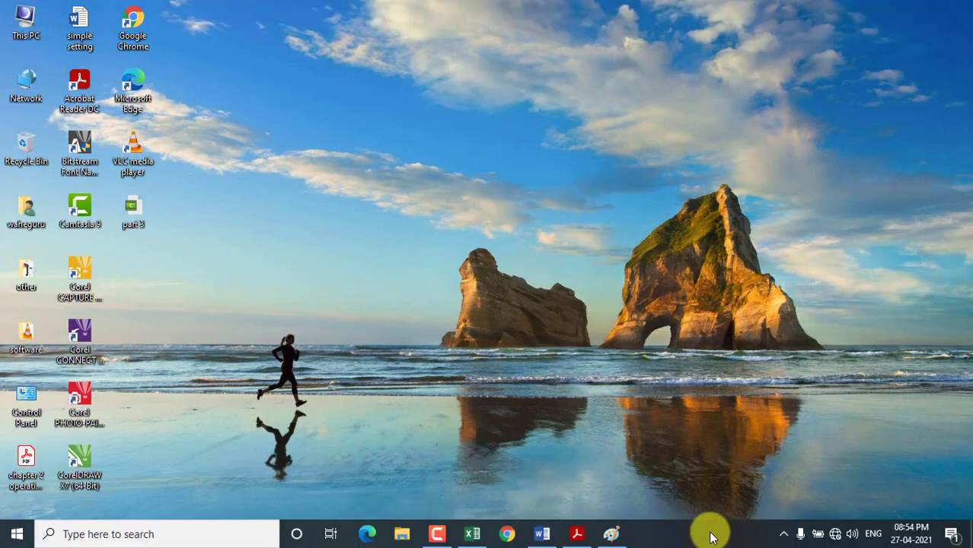
right_click(713, 537)
left_click(753, 493)
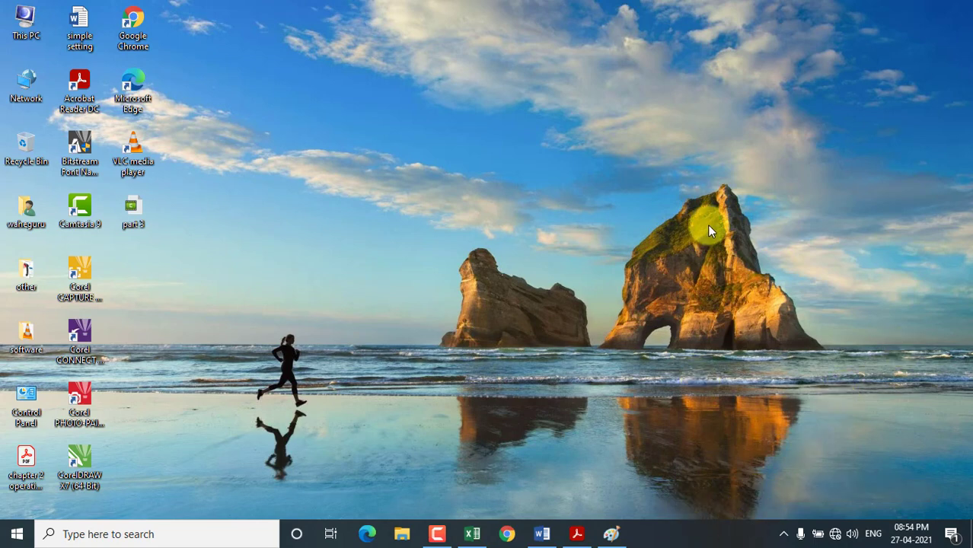
Step: Check the topic list in the simple setting Word document, minimize it, and open the date and time settings from the taskbar clock
left_click(542, 534)
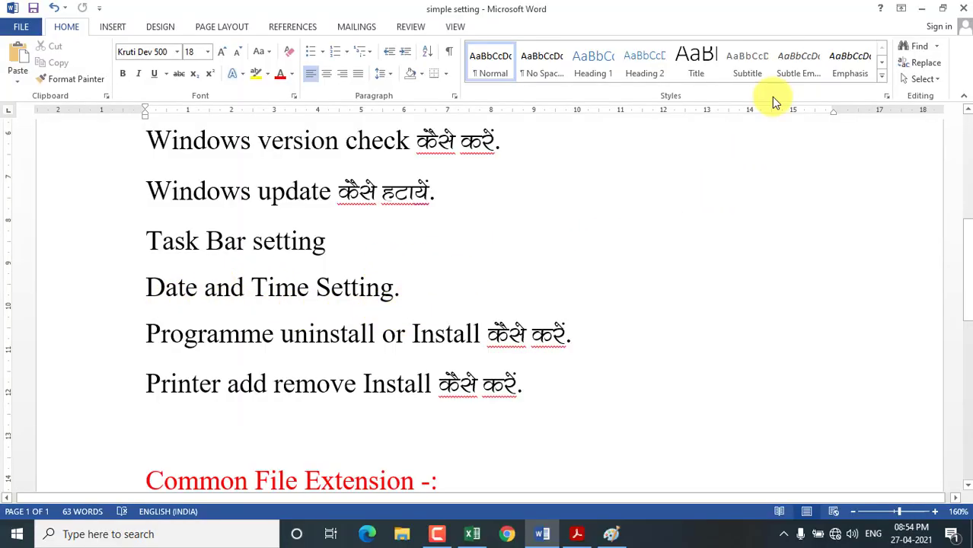
left_click(928, 10)
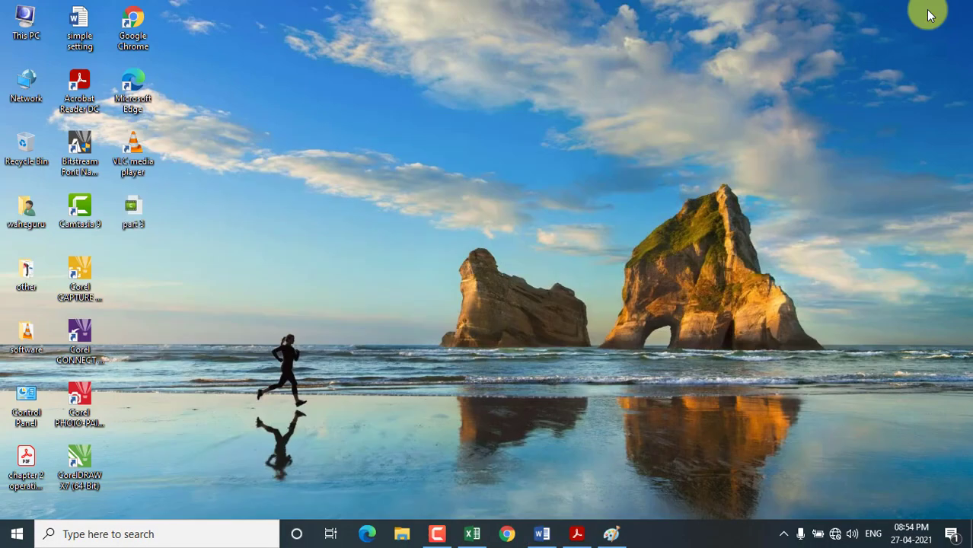
mouse_move(910, 535)
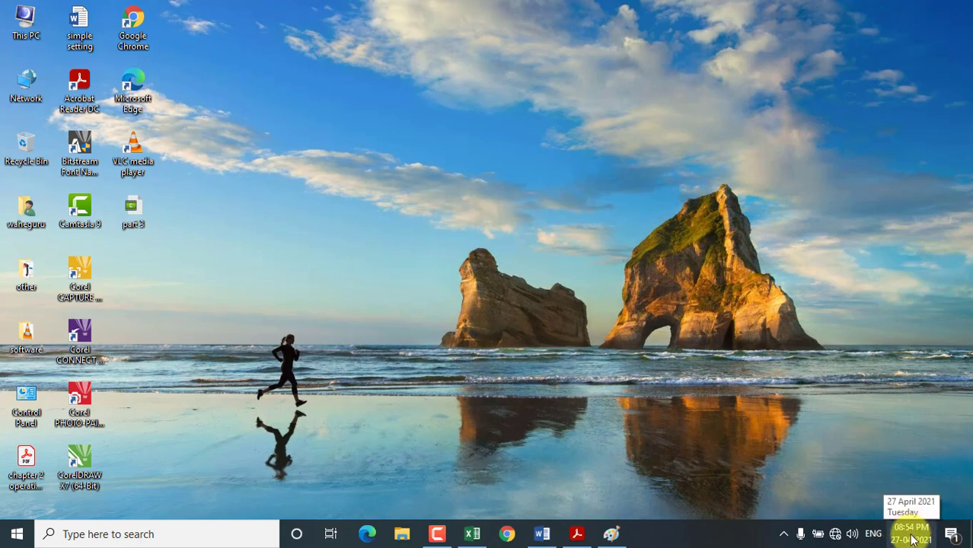
right_click(914, 537)
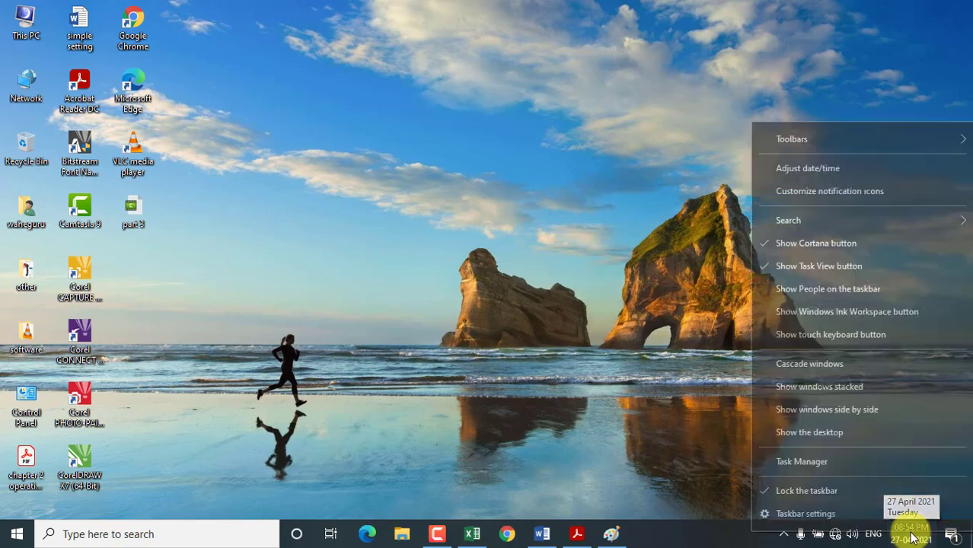
left_click(826, 172)
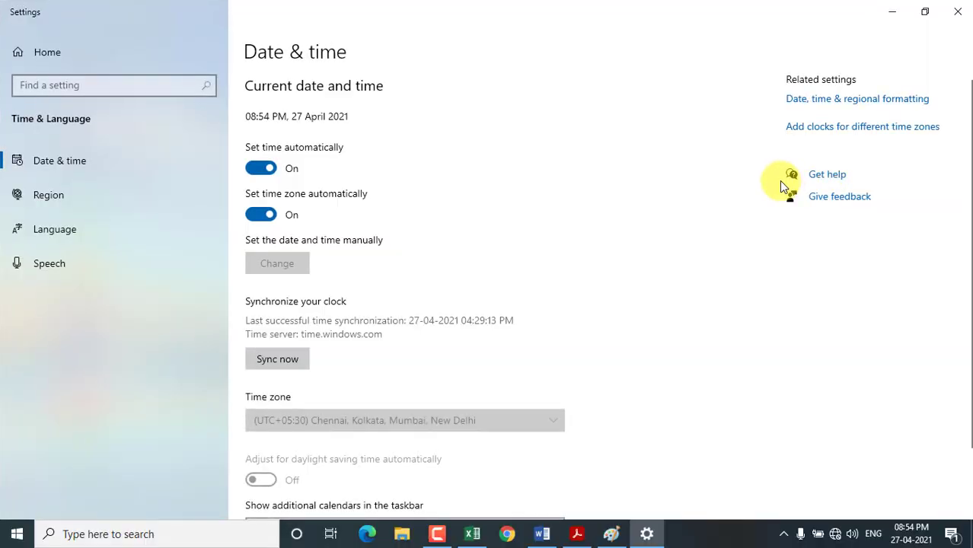
Step: Turn off automatic time and time zone, and manually apply 27 April 2021, 8:54 PM
left_click(266, 172)
left_click(263, 216)
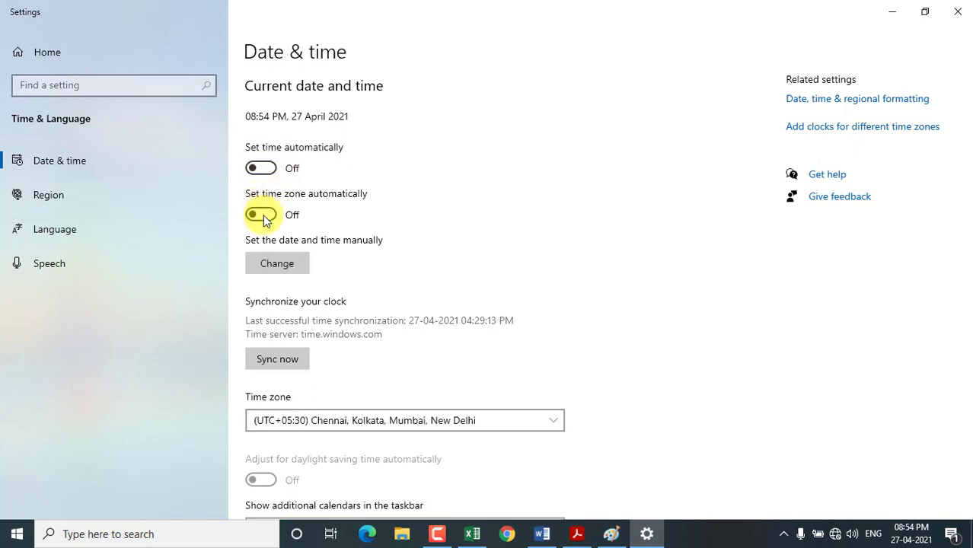
left_click(272, 267)
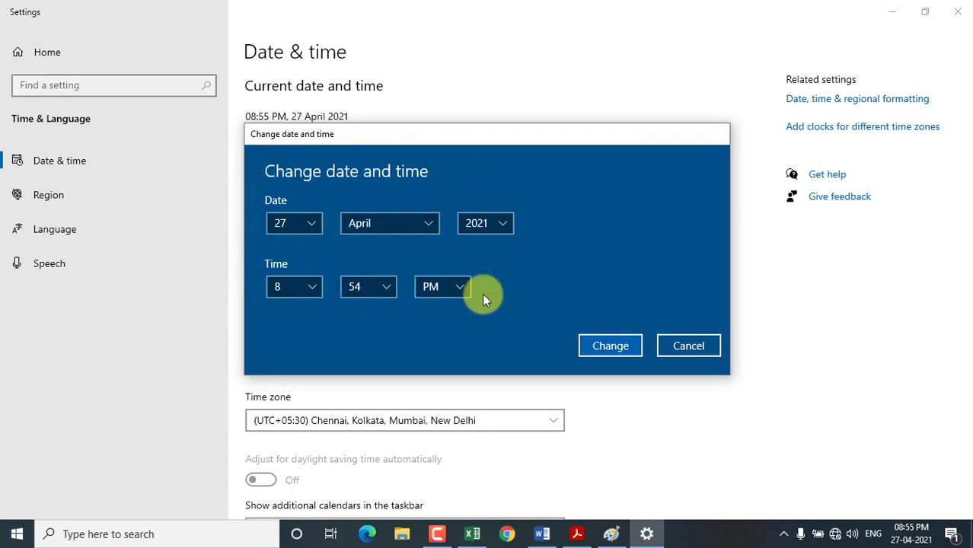
left_click(609, 344)
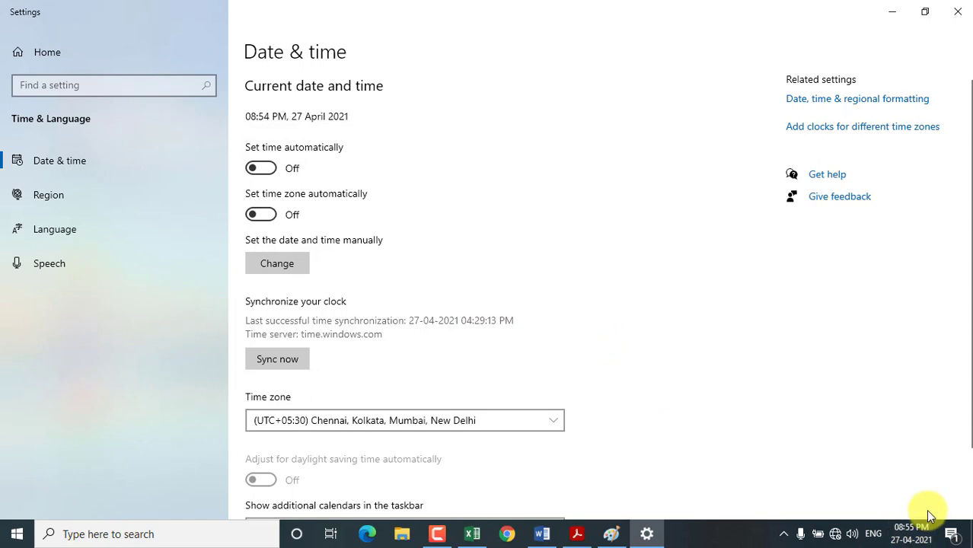
Step: Turn automatic setting of the time and the time zone back on
left_click(265, 171)
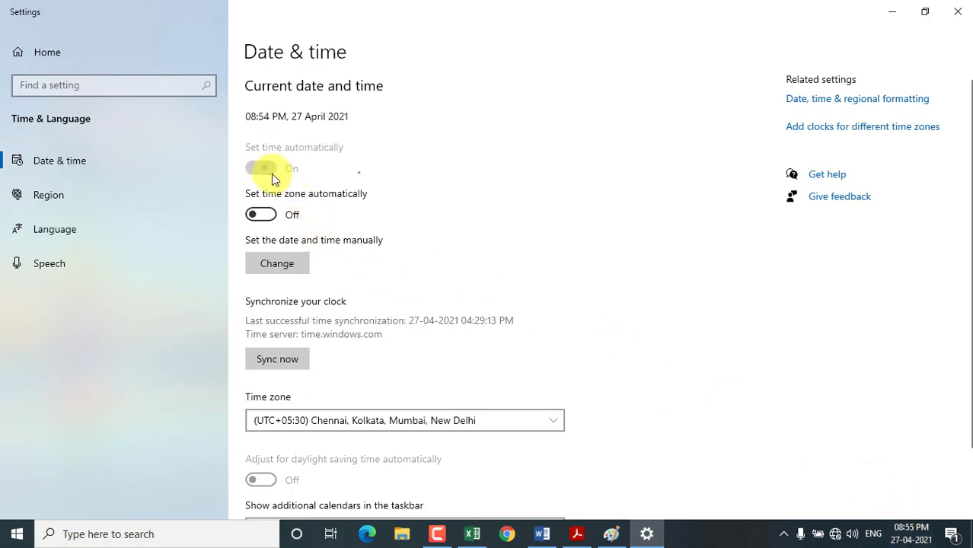
left_click(270, 214)
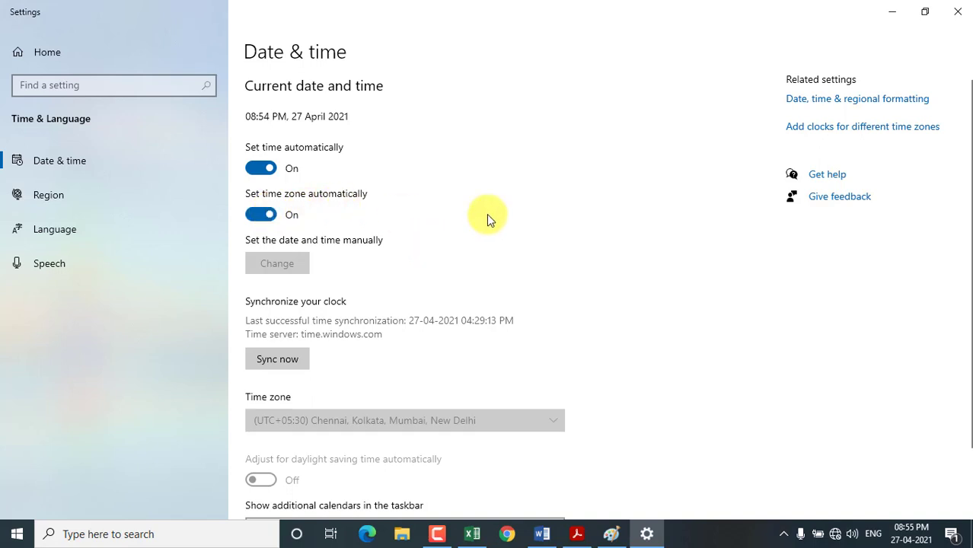
Step: Open the classic Date and Time dialog through the additional clocks setting, and open its date and time change settings
left_click(859, 133)
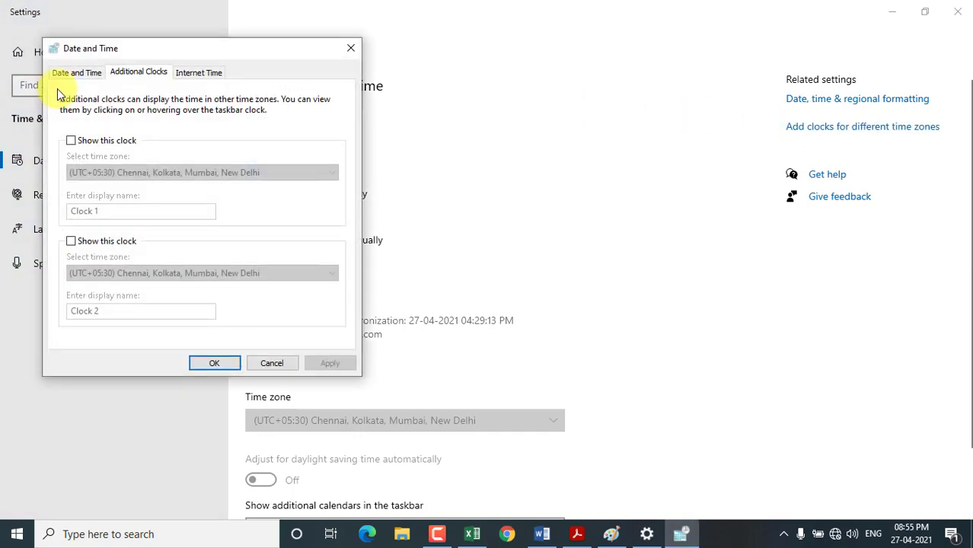
left_click(69, 77)
left_click_drag(173, 59, 339, 80)
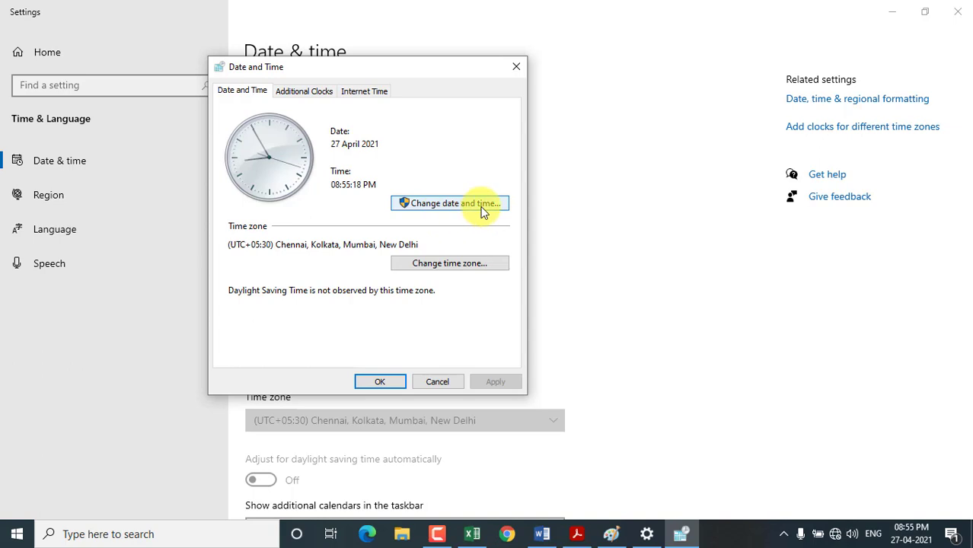
left_click(481, 211)
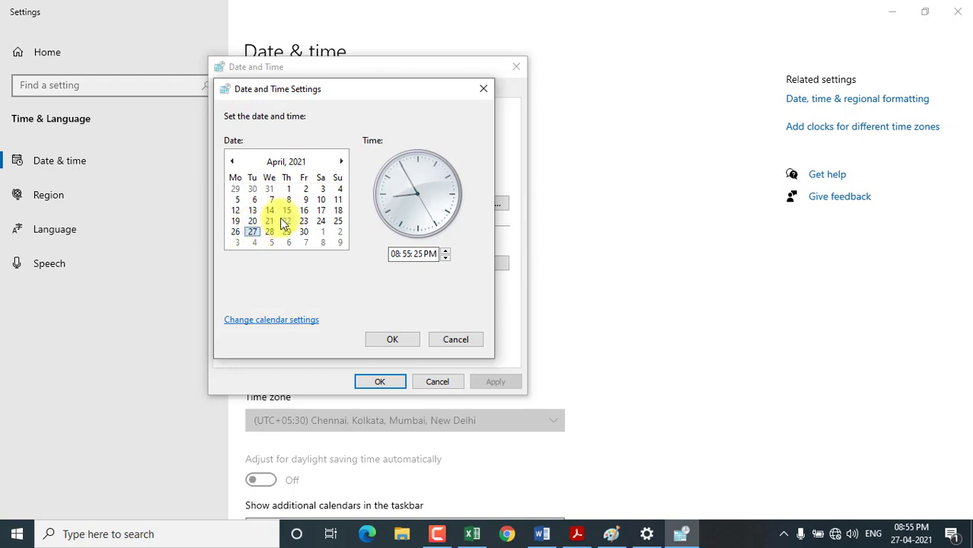
left_click(396, 255)
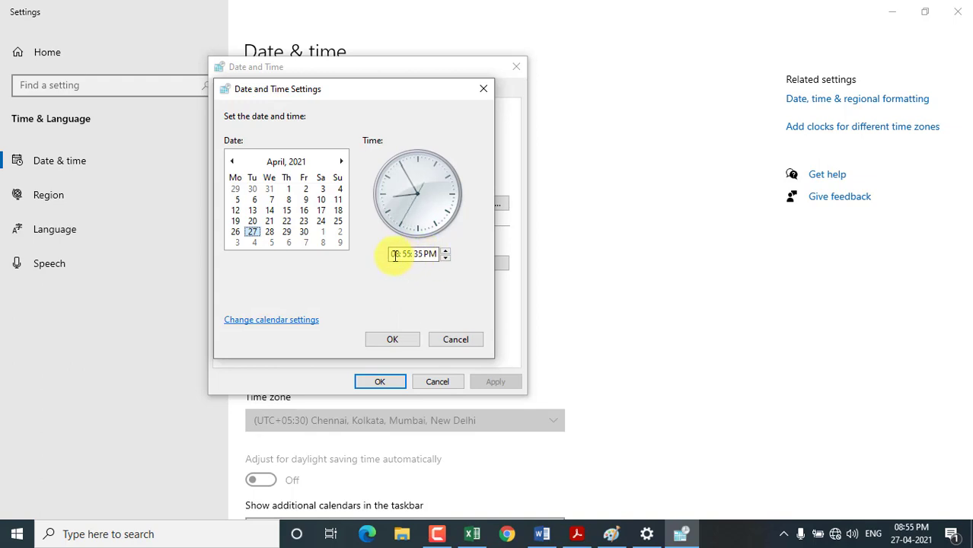
Step: In the calendar settings, choose dd-MM-yyyy as the short date format and hh:mm tt as the short time format, and confirm
left_click(256, 323)
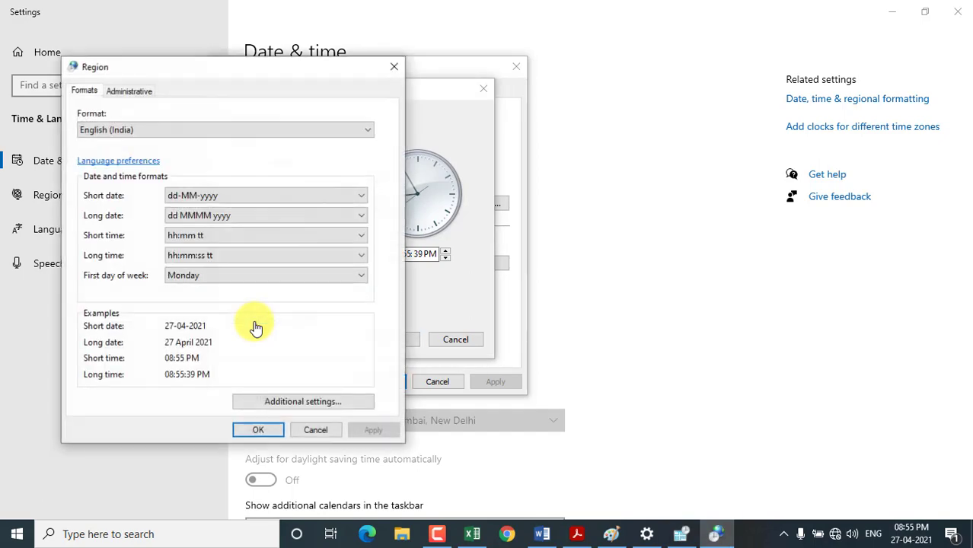
left_click_drag(283, 65, 465, 53)
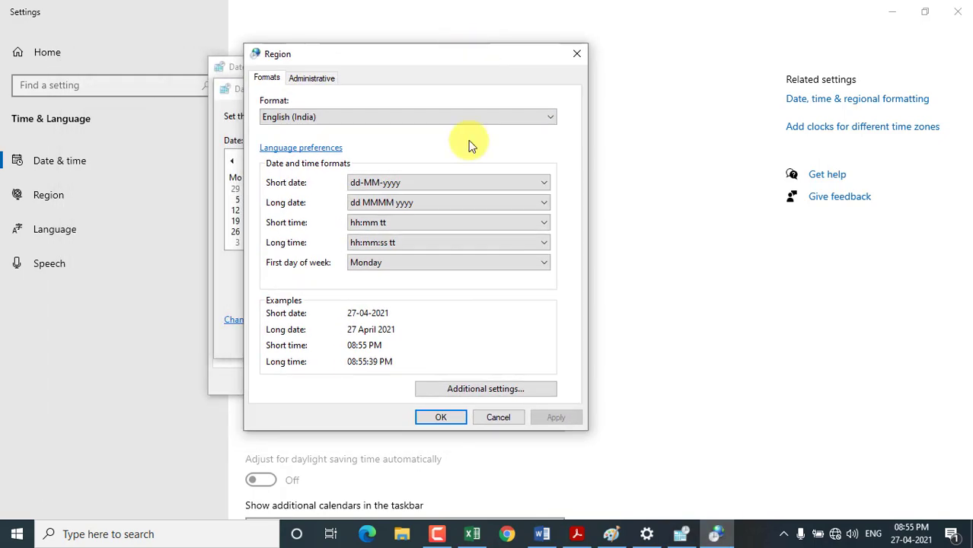
left_click(499, 183)
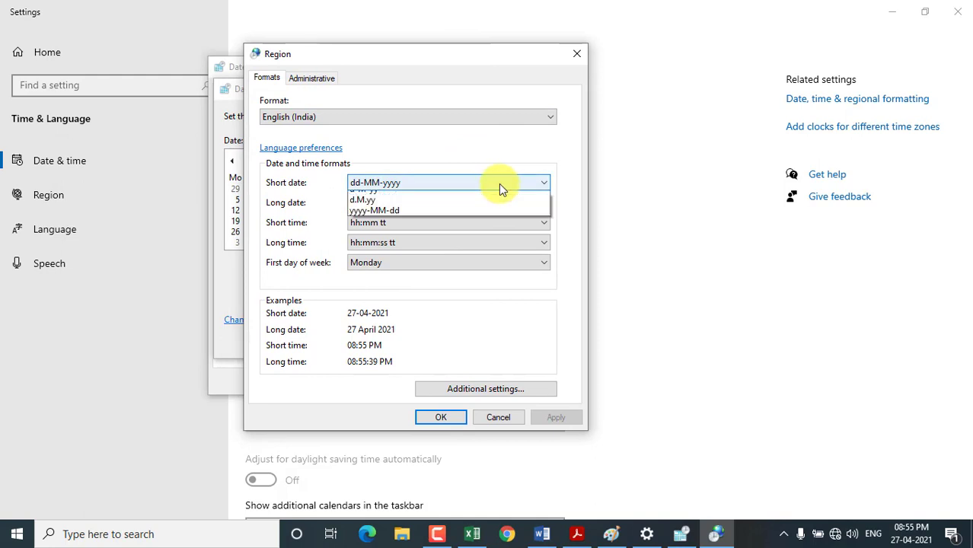
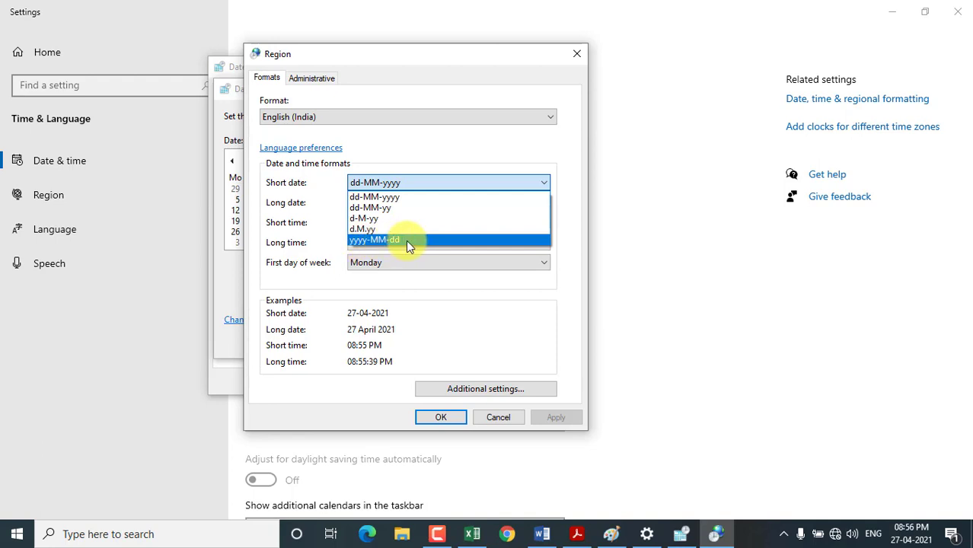
left_click(389, 197)
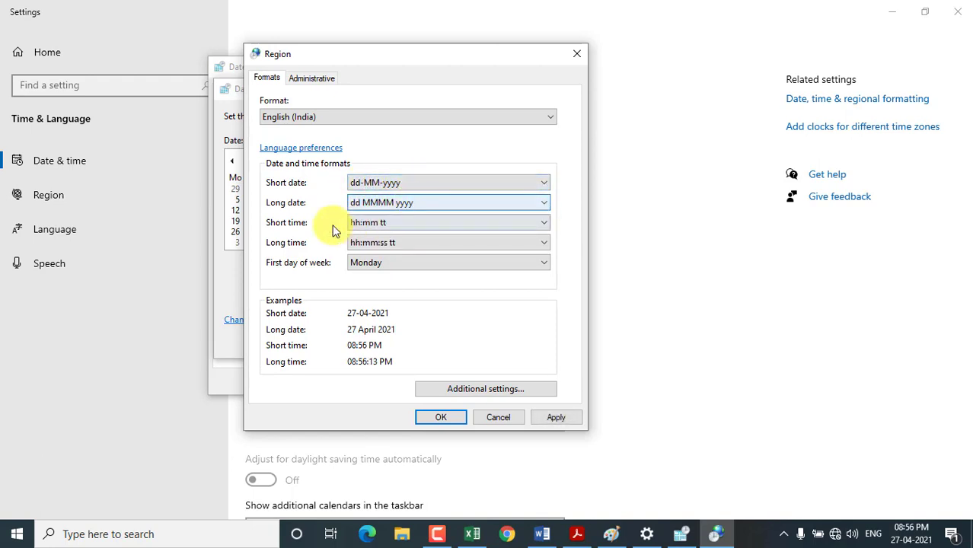
left_click(439, 228)
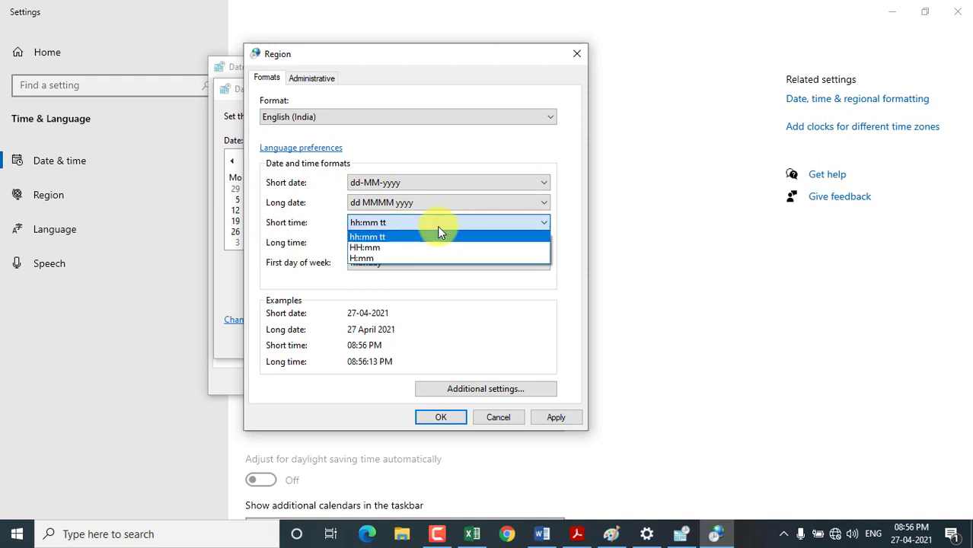
left_click(380, 238)
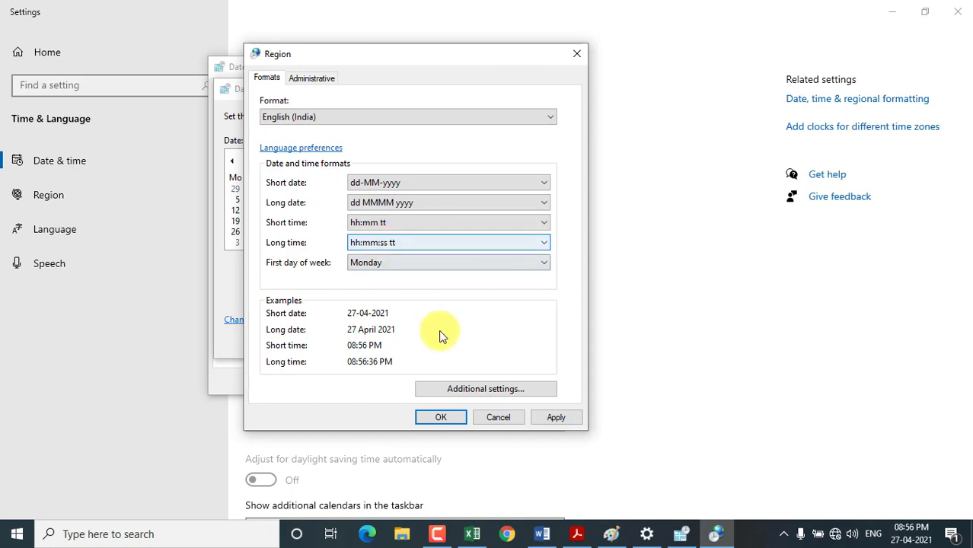
left_click(441, 418)
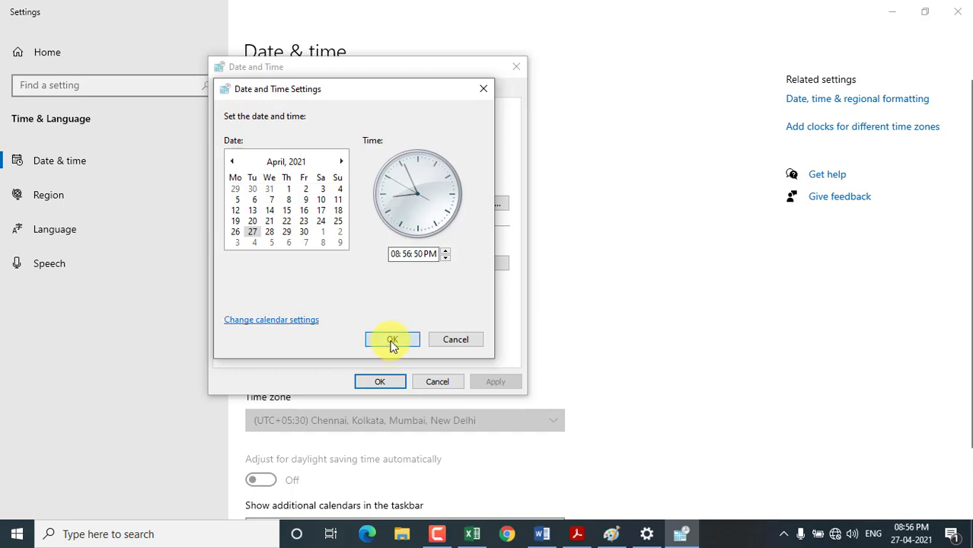
Step: Confirm both open date and time dialogs, and close the Settings window
left_click(391, 343)
left_click(382, 380)
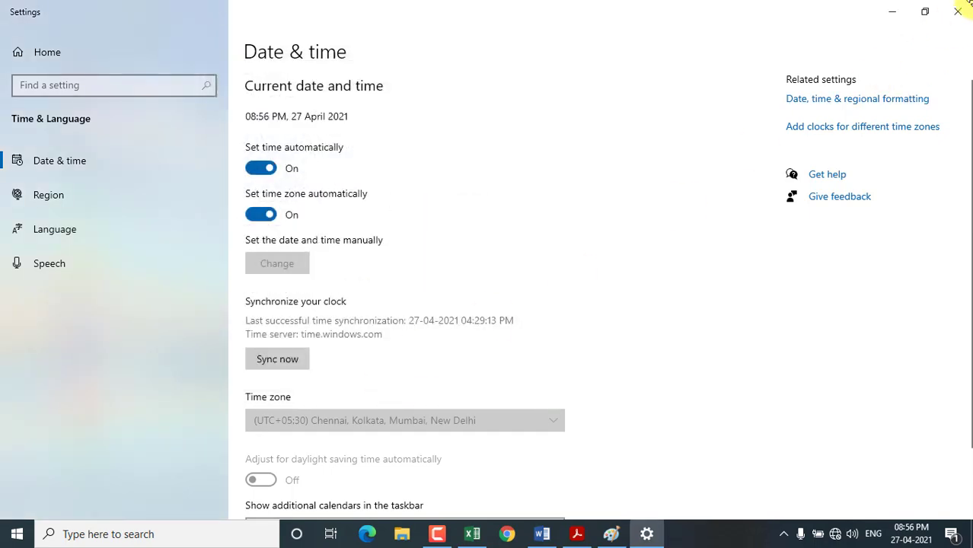
left_click(957, 11)
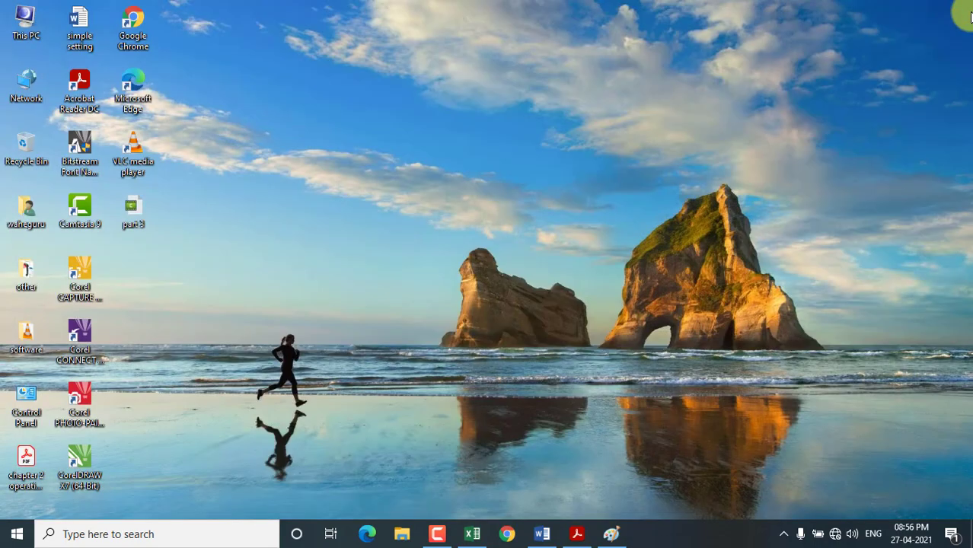
Step: Check the topic list in the Word document, open Control Panel's installed programs list and show the uninstall options for Adobe Acrobat Reader DC
left_click(540, 532)
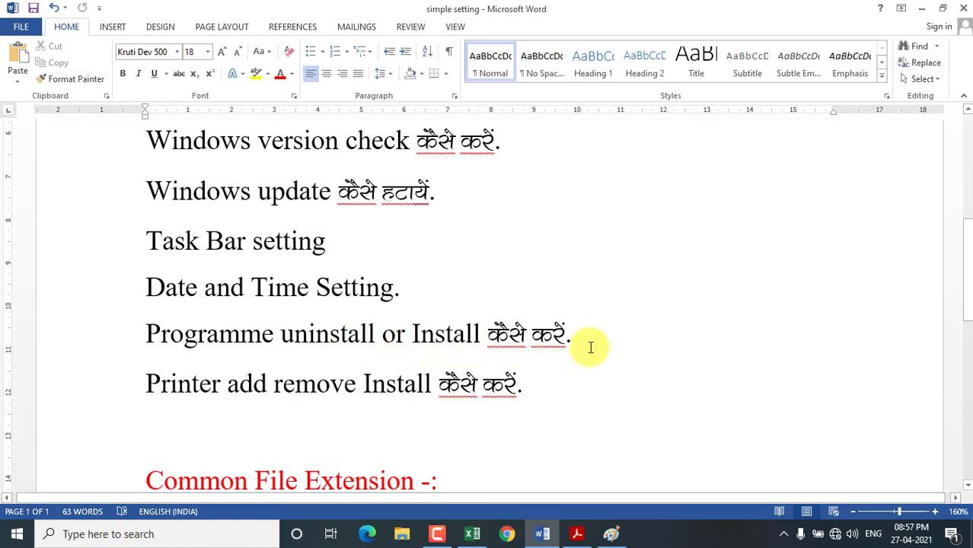
left_click(923, 9)
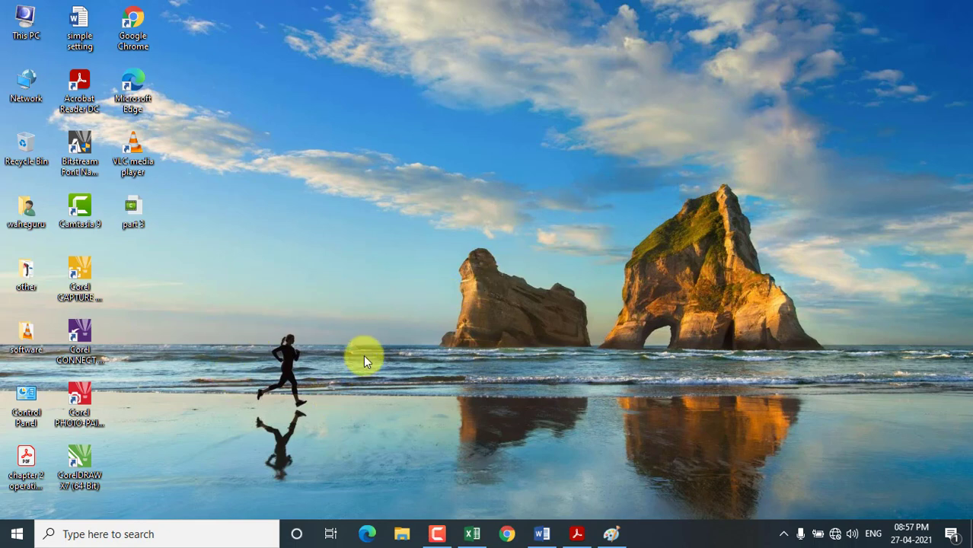
double_click(30, 399)
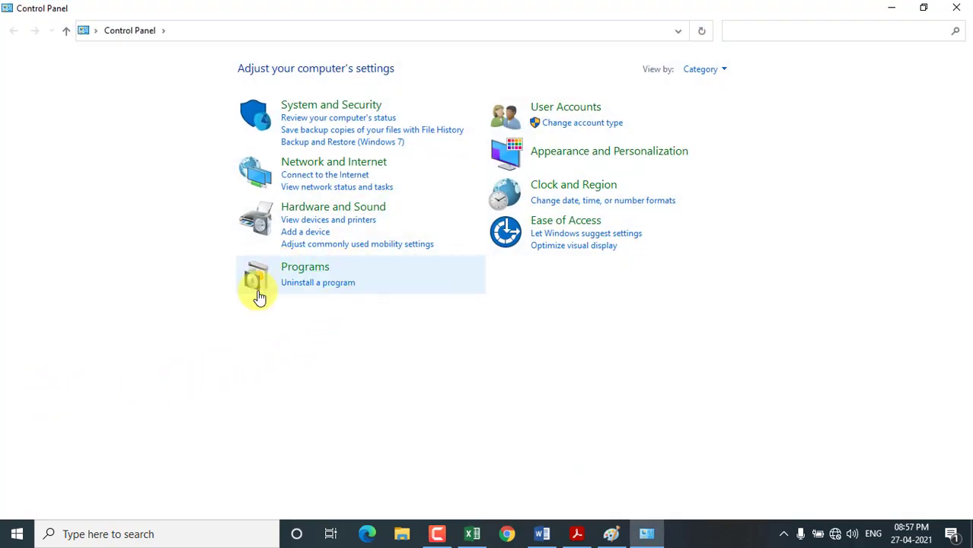
left_click(308, 287)
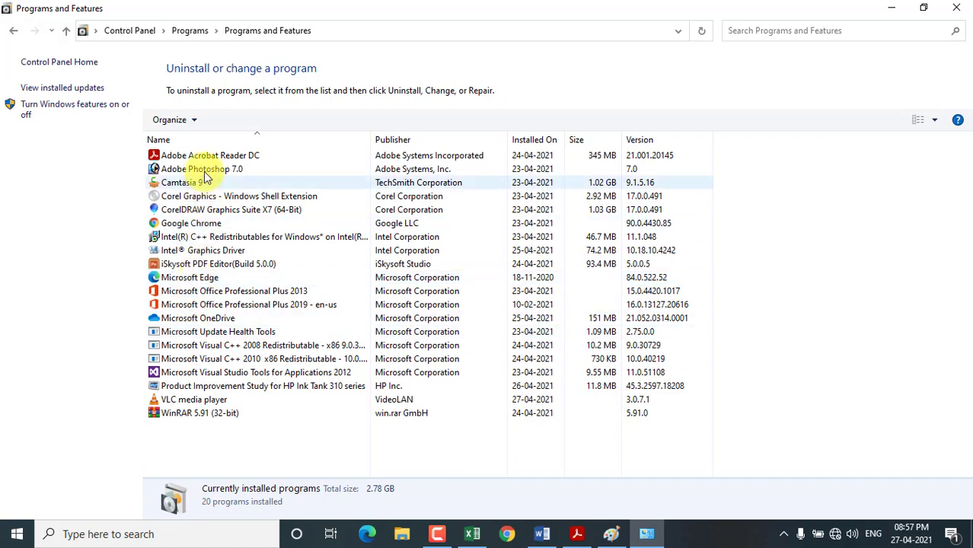
left_click(211, 158)
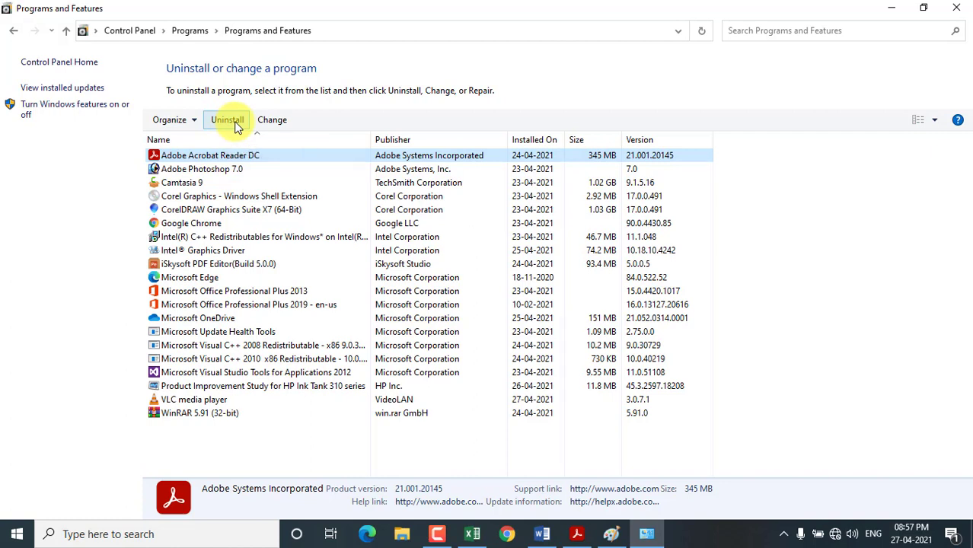
right_click(232, 158)
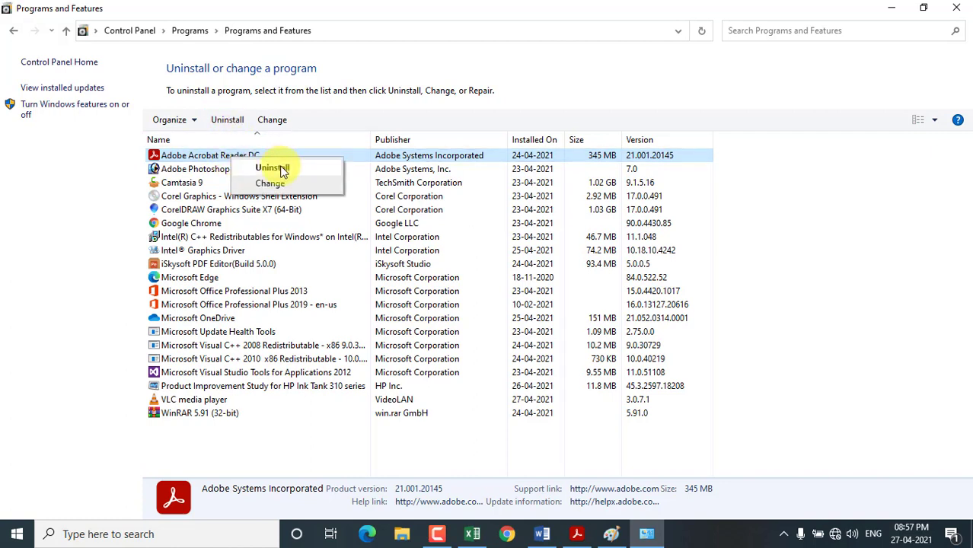
Step: Uninstall VLC media player without deleting its preferences and cache, finish the wizard and minimize the programs window
left_click(215, 399)
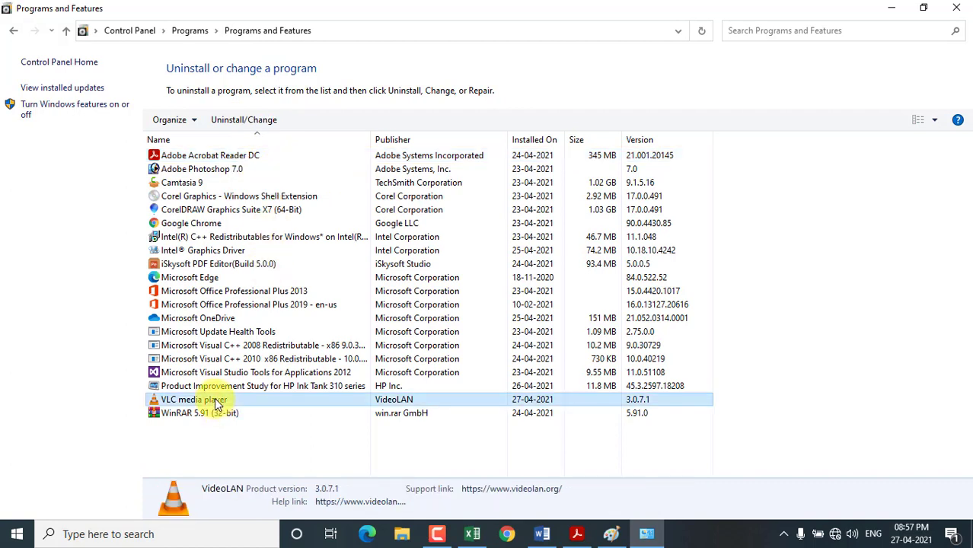
left_click(232, 123)
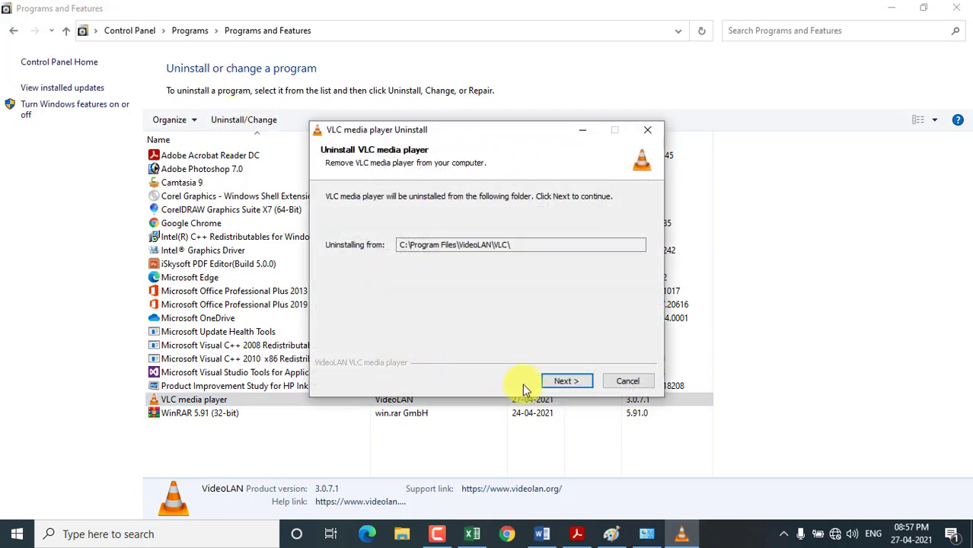
left_click(565, 388)
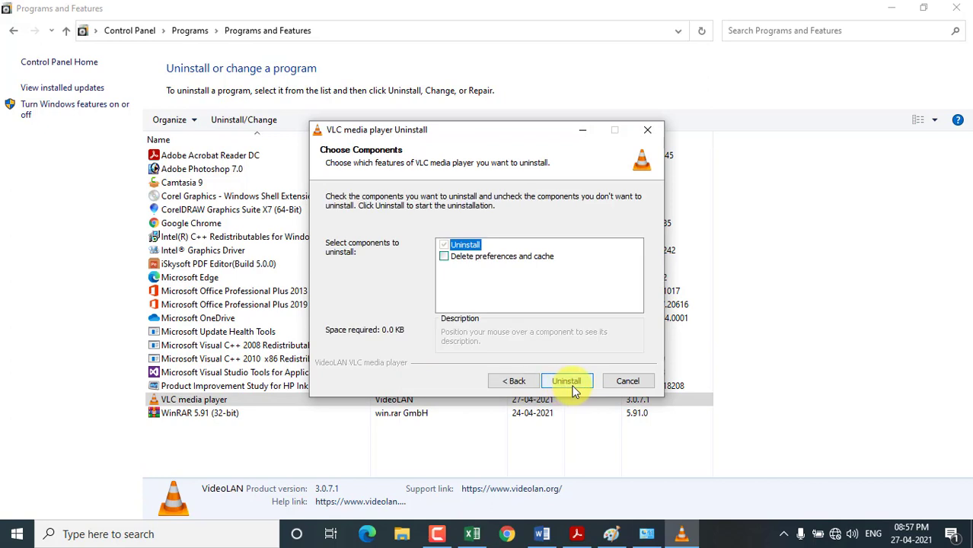
left_click(570, 387)
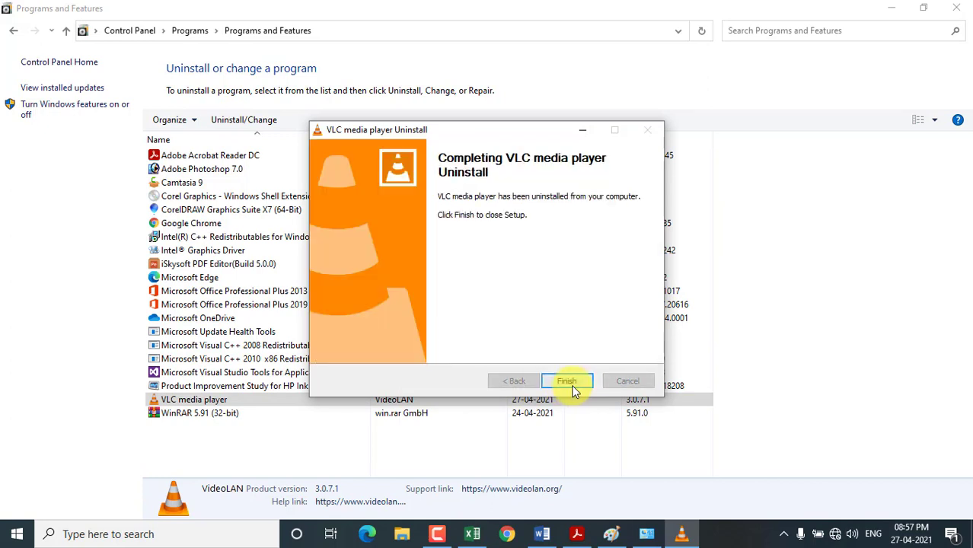
left_click(575, 389)
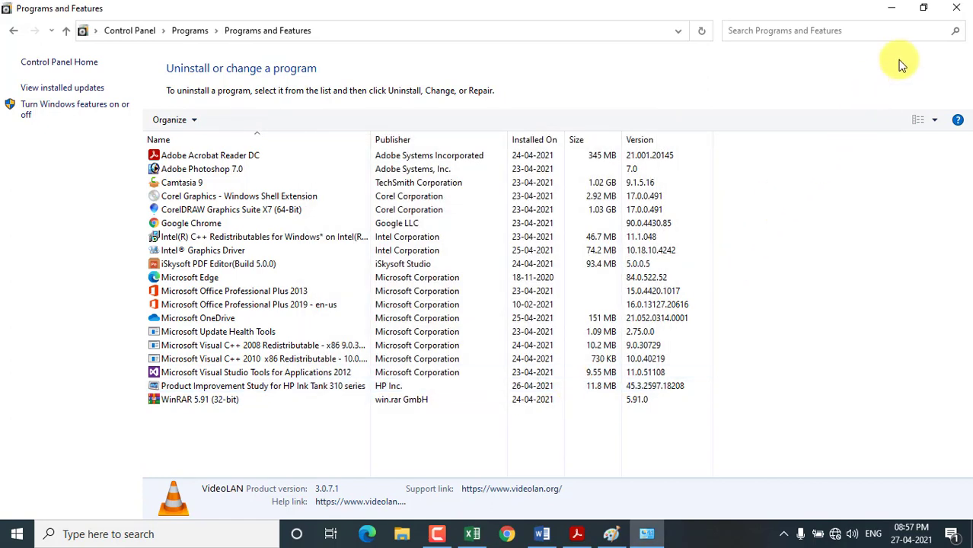
left_click(876, 11)
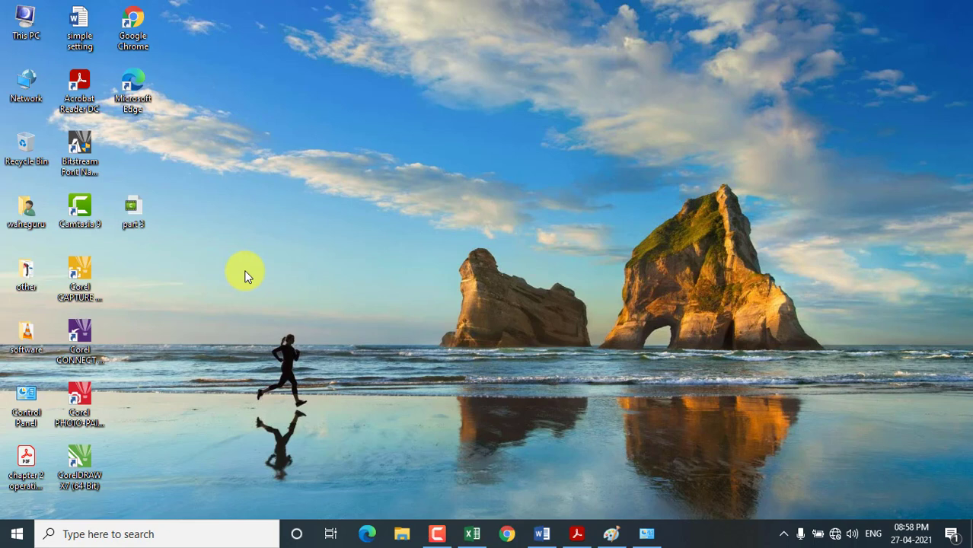
Step: Move the software folder to an empty area of the desktop, and look through its Adobe Photoshop 7.0 Final subfolder for the setup file
left_click_drag(25, 337, 513, 129)
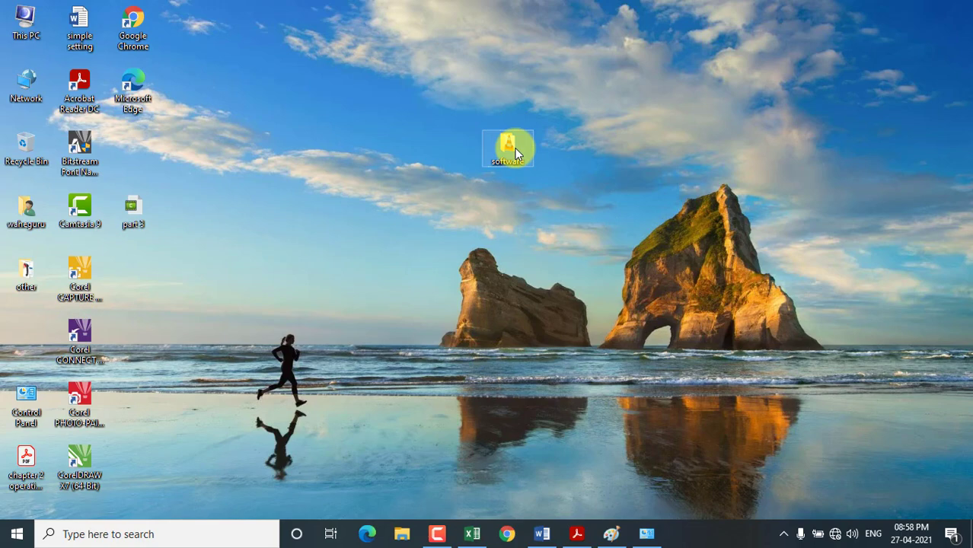
double_click(516, 153)
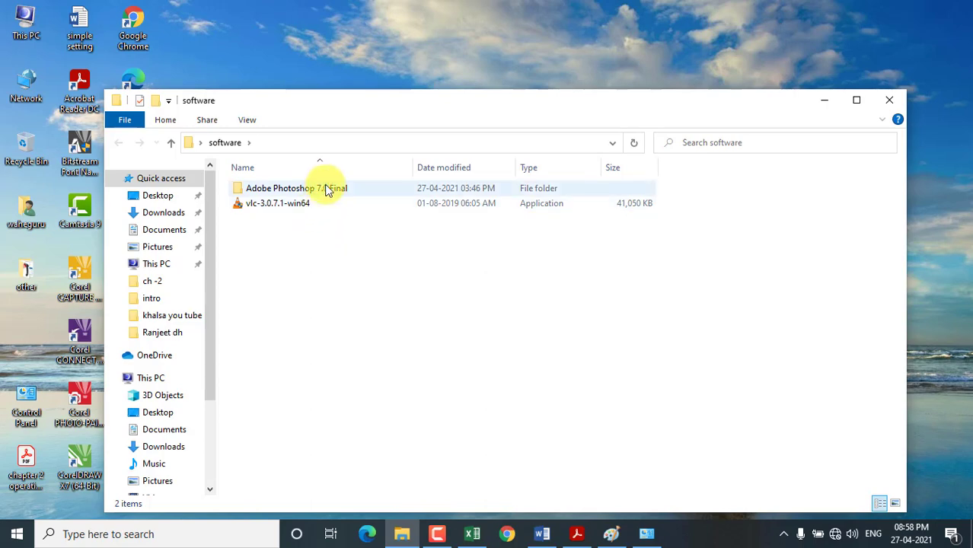
double_click(324, 188)
scroll(331, 365, "down", 1)
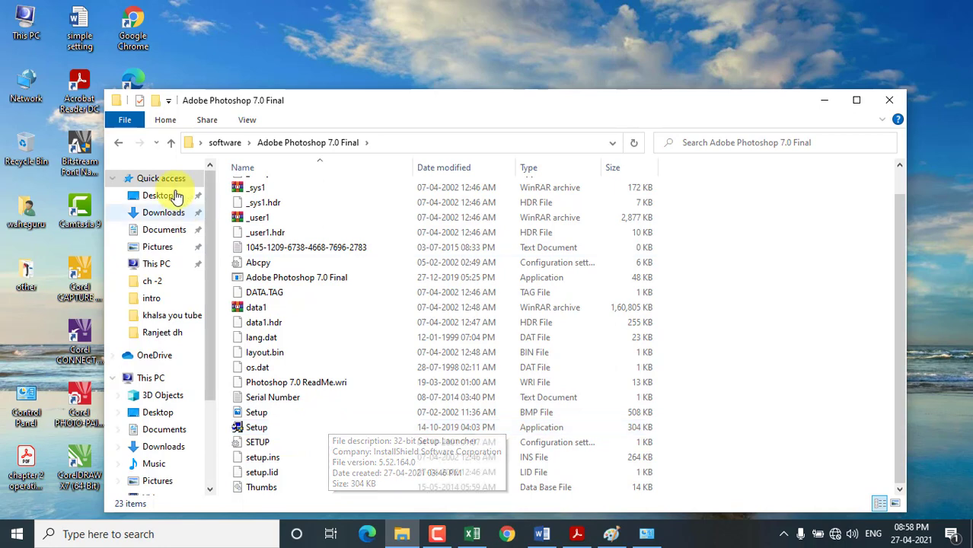
left_click(120, 146)
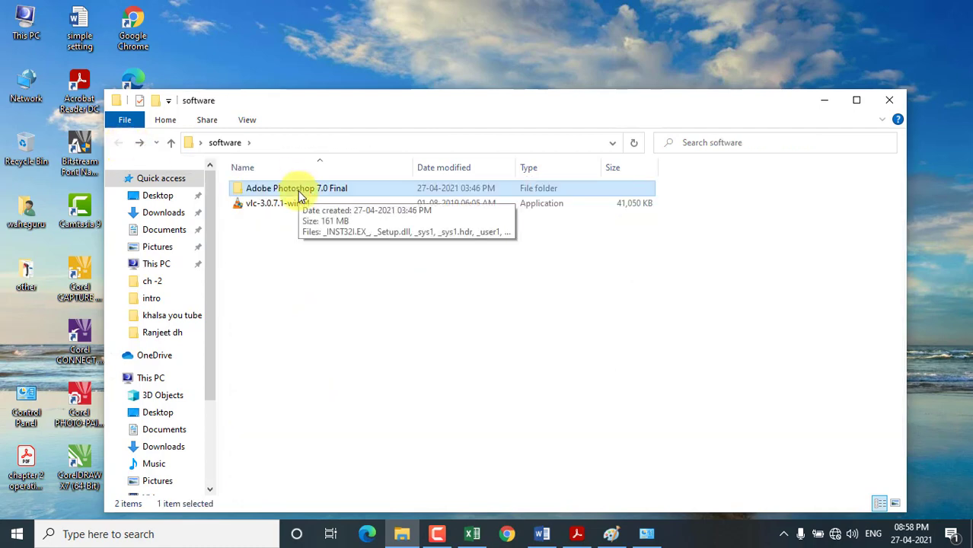
left_click(298, 247)
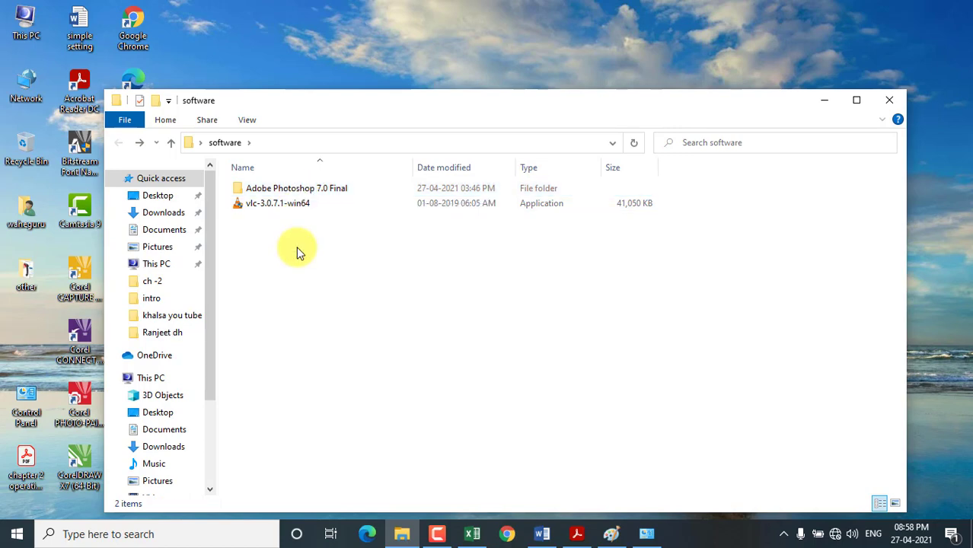
Step: Install VLC media player from vlc-3.0.7.1-win64 with the default options, and close the player and the software folder
double_click(290, 210)
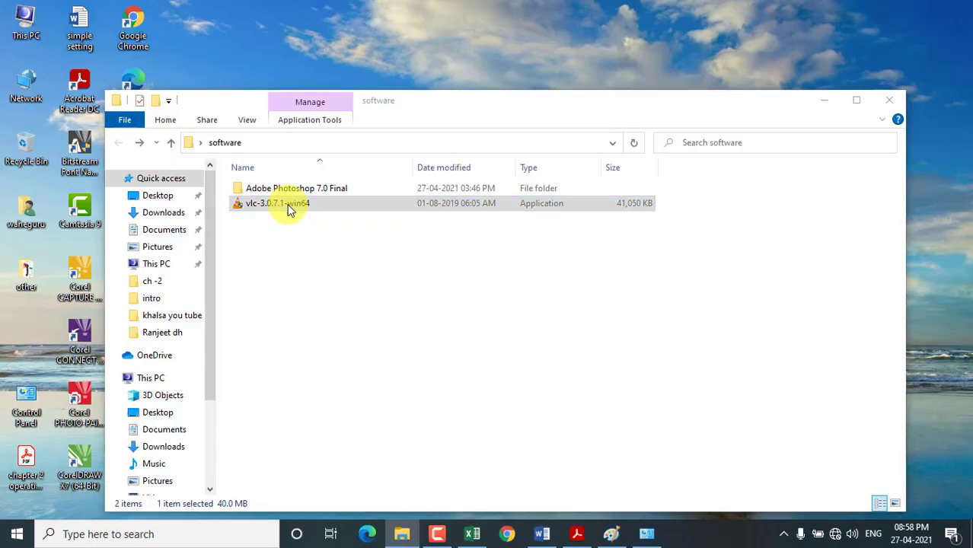
left_click(492, 300)
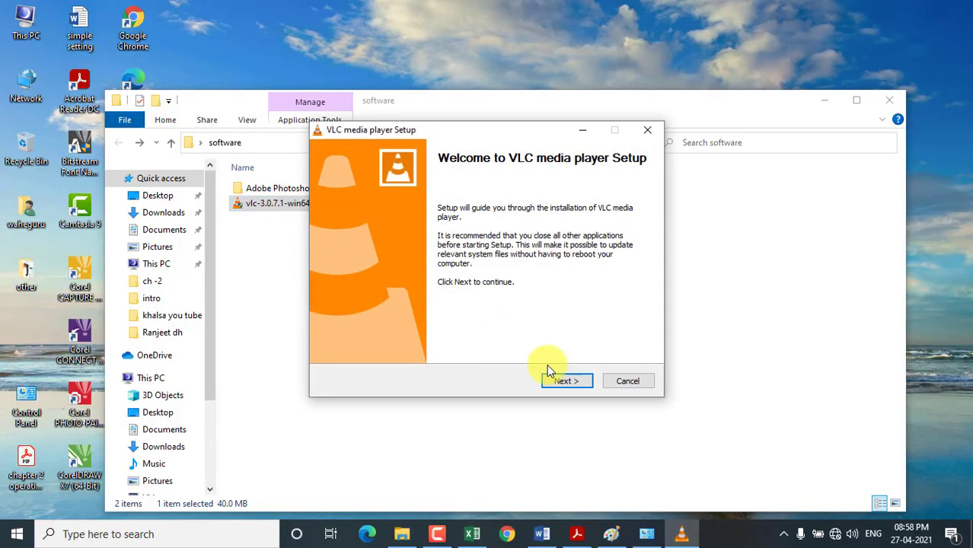
left_click(564, 382)
left_click(564, 381)
left_click(563, 382)
left_click(563, 381)
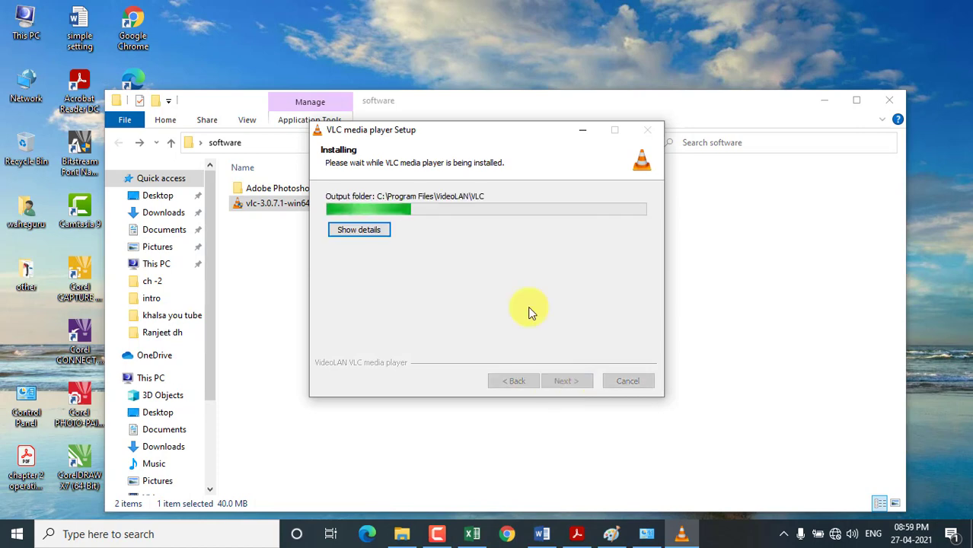
left_click(566, 381)
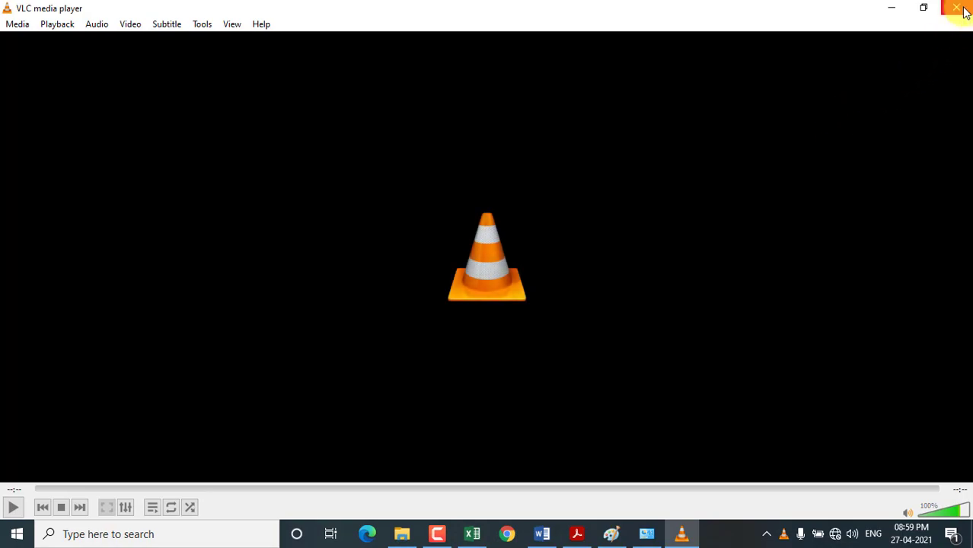
left_click(956, 8)
left_click(888, 101)
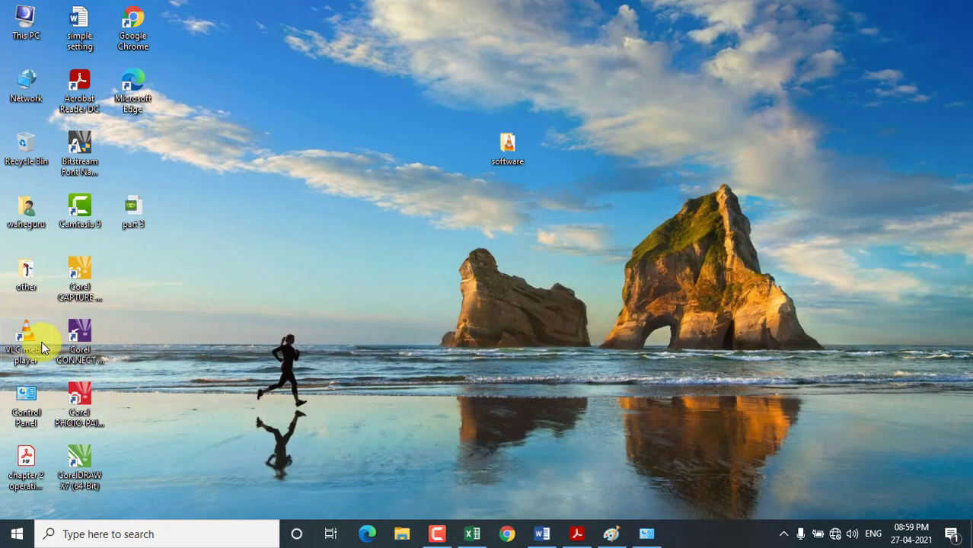
Step: Refresh the desktop several times
right_click(459, 72)
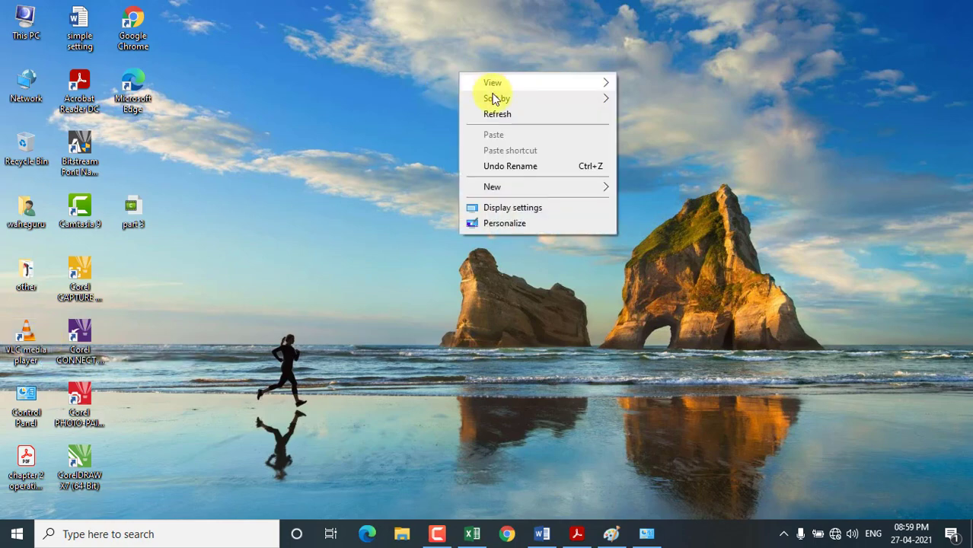
left_click(495, 113)
right_click(478, 55)
left_click(495, 96)
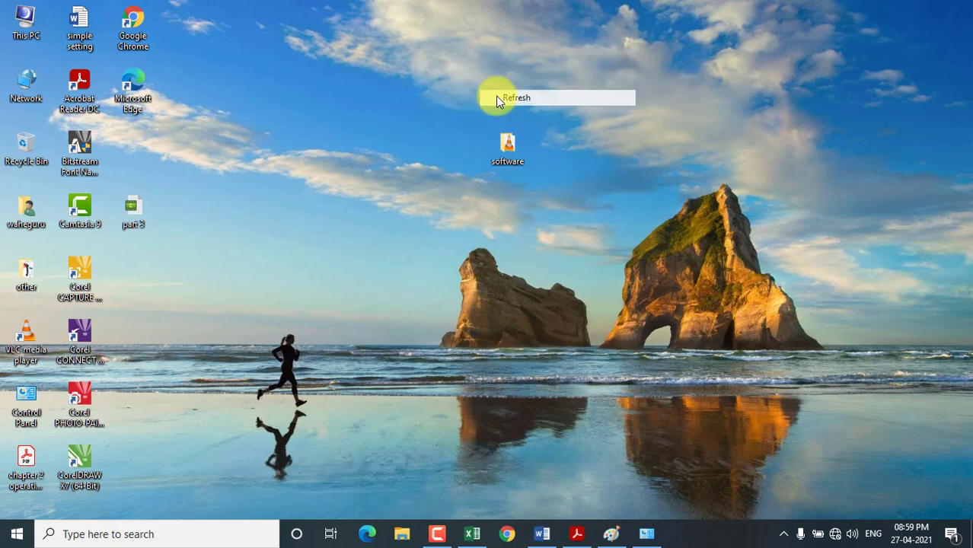
right_click(461, 61)
left_click(477, 100)
right_click(394, 51)
left_click(436, 95)
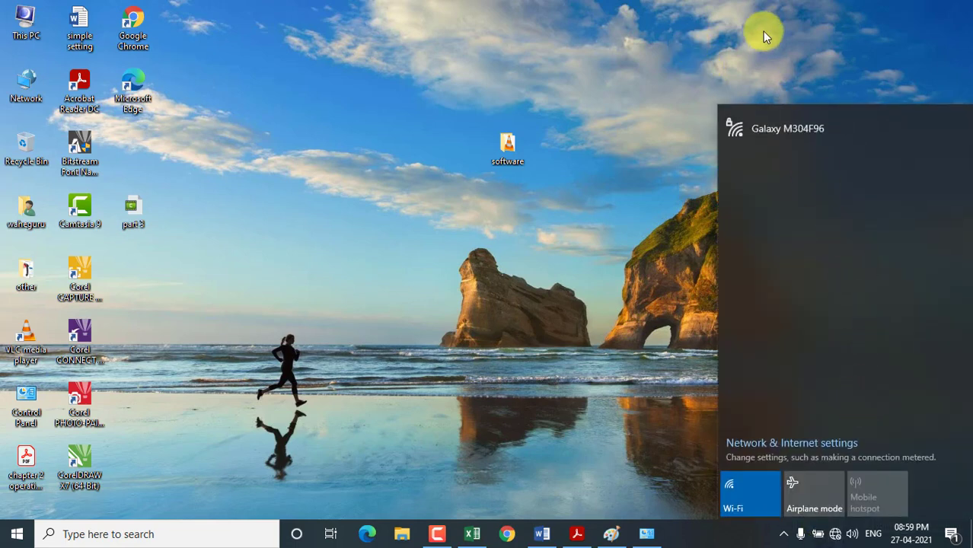
Step: Connect to the Galaxy M304F96 Wi-Fi network with automatic connection enabled
left_click(795, 137)
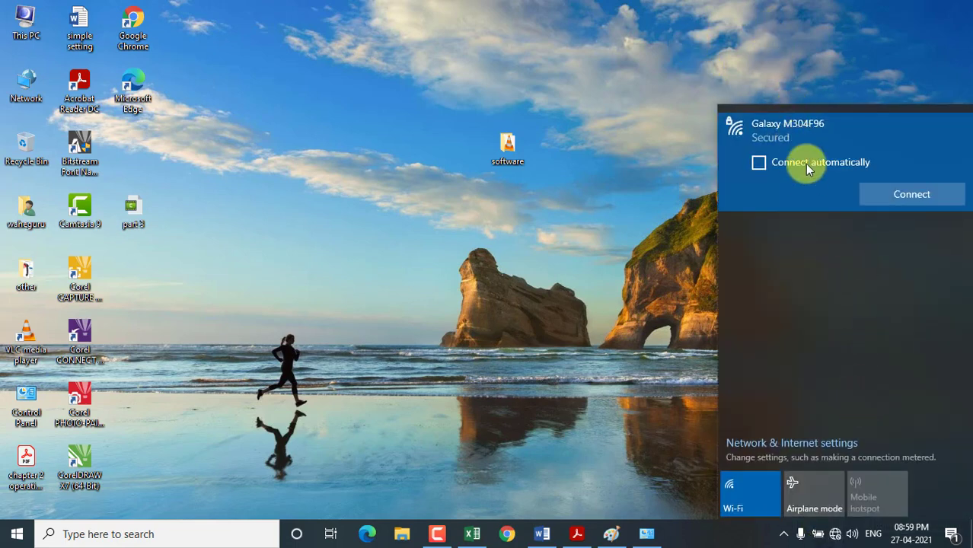
left_click(805, 165)
left_click(610, 78)
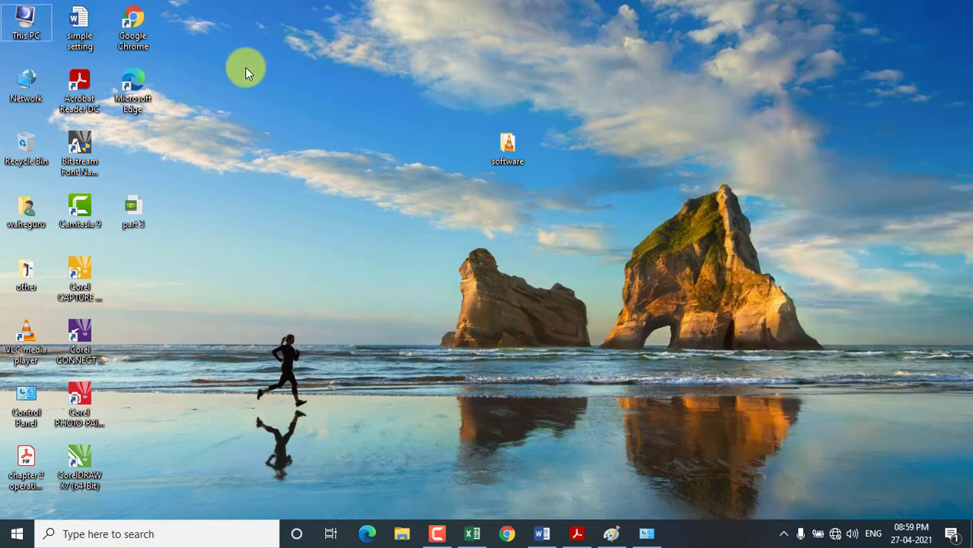
Step: Switch to Google Chrome and open filehippo.com
left_click(139, 32)
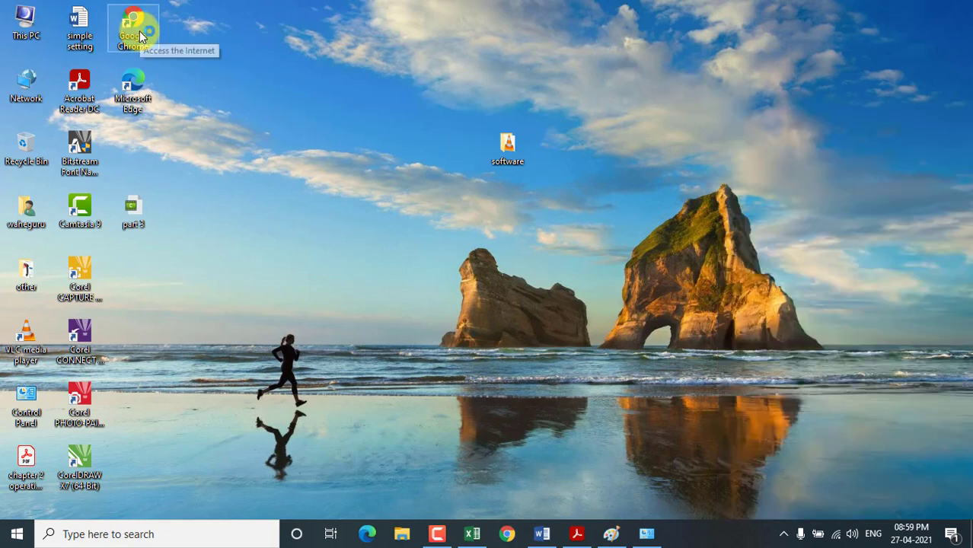
double_click(139, 31)
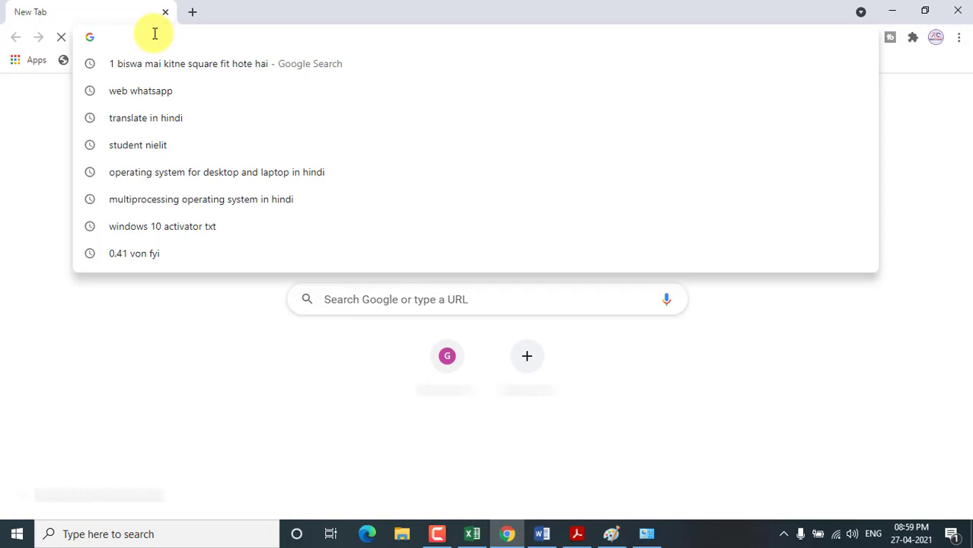
type("file")
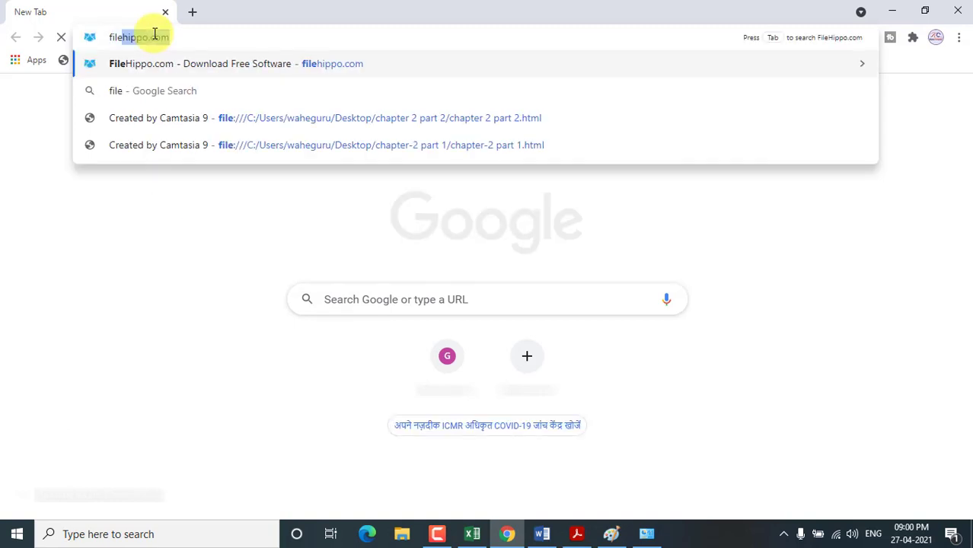
key("Right")
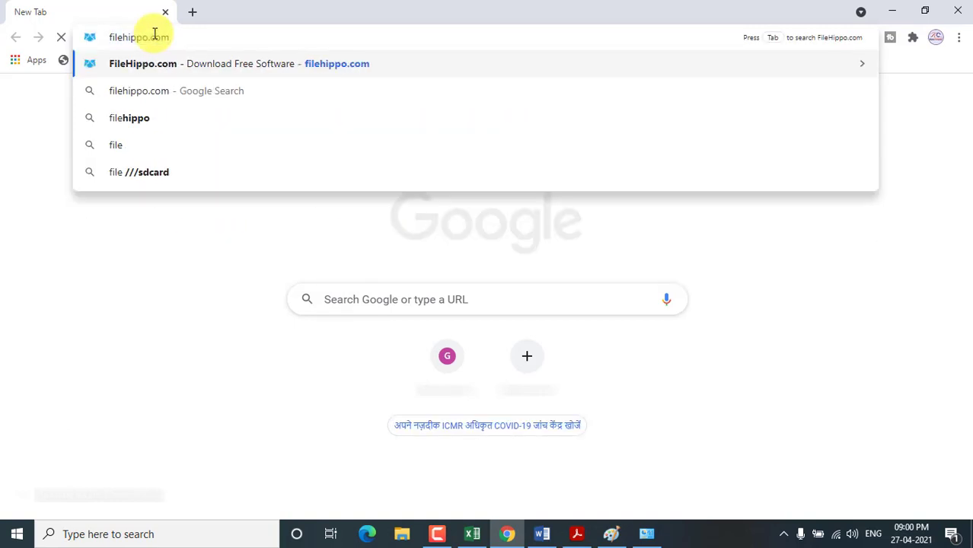
key("Return")
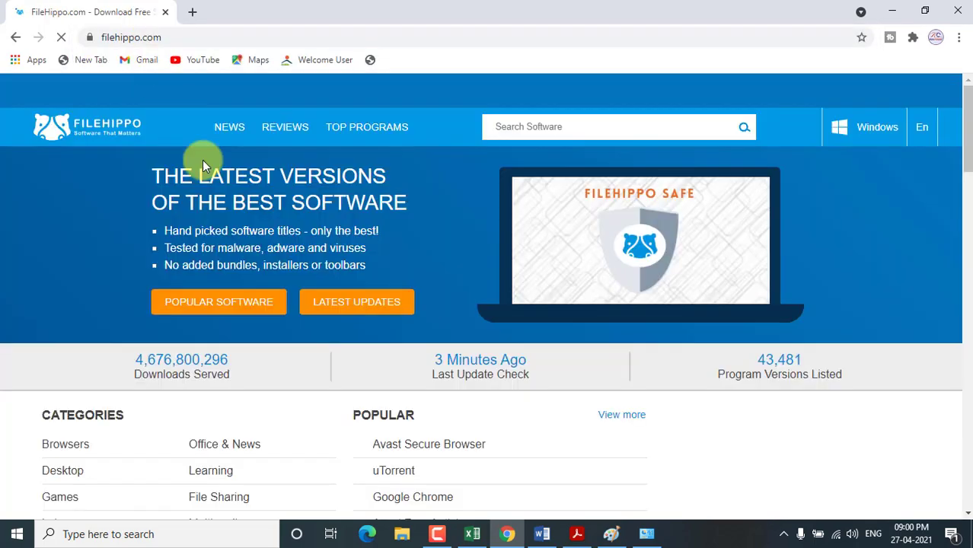
Step: Look over the software categories and popular downloads on the FileHippo home page, and close the browser
scroll(319, 245, "down", 3)
scroll(327, 259, "down", 3)
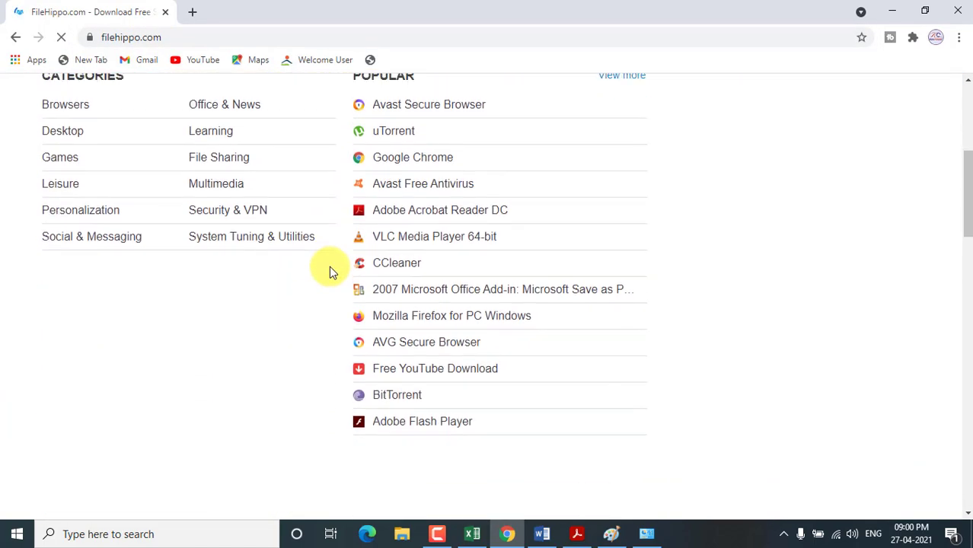
scroll(330, 269, "up", 1)
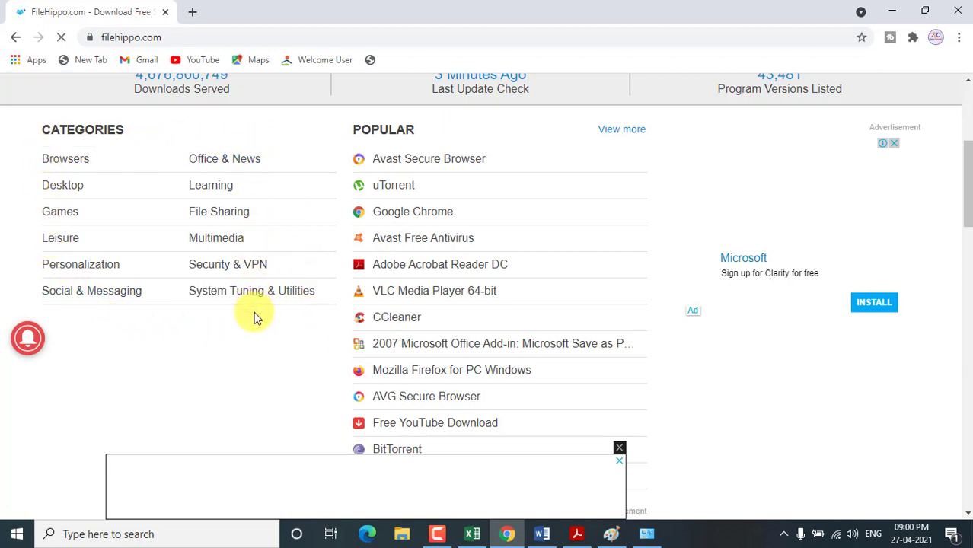
left_click(952, 15)
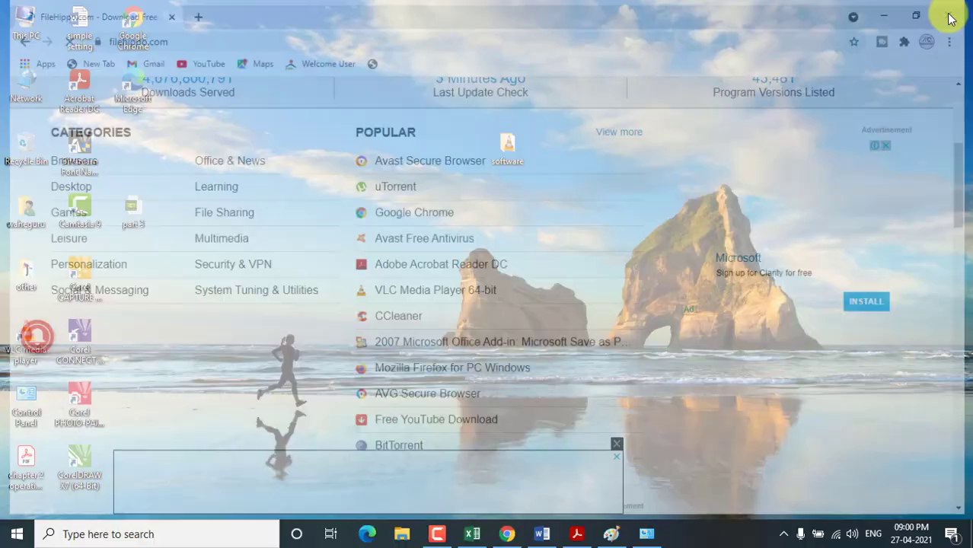
Step: Check the printer topic in the simple setting Word document, minimize the document, and refresh the desktop twice
left_click(543, 534)
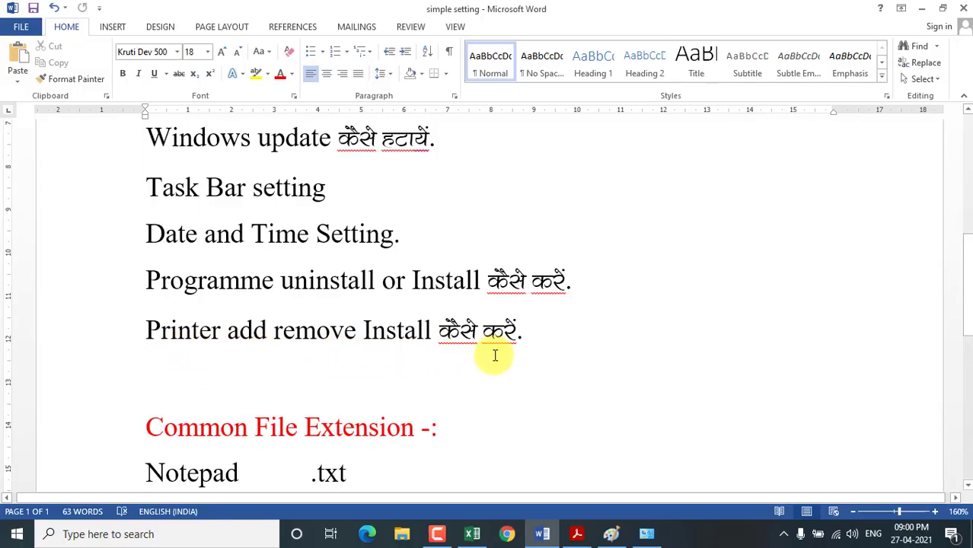
left_click(923, 9)
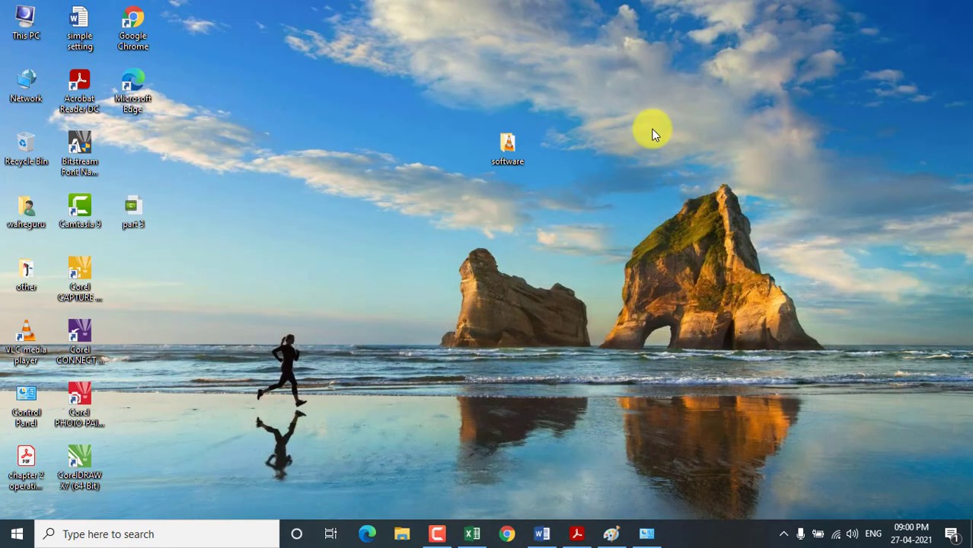
right_click(652, 135)
left_click(699, 173)
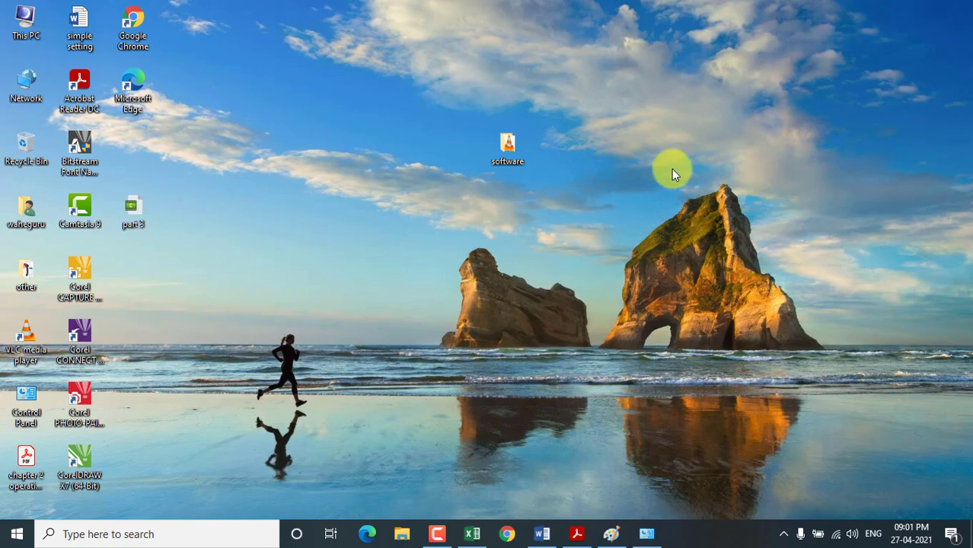
right_click(367, 68)
left_click(396, 110)
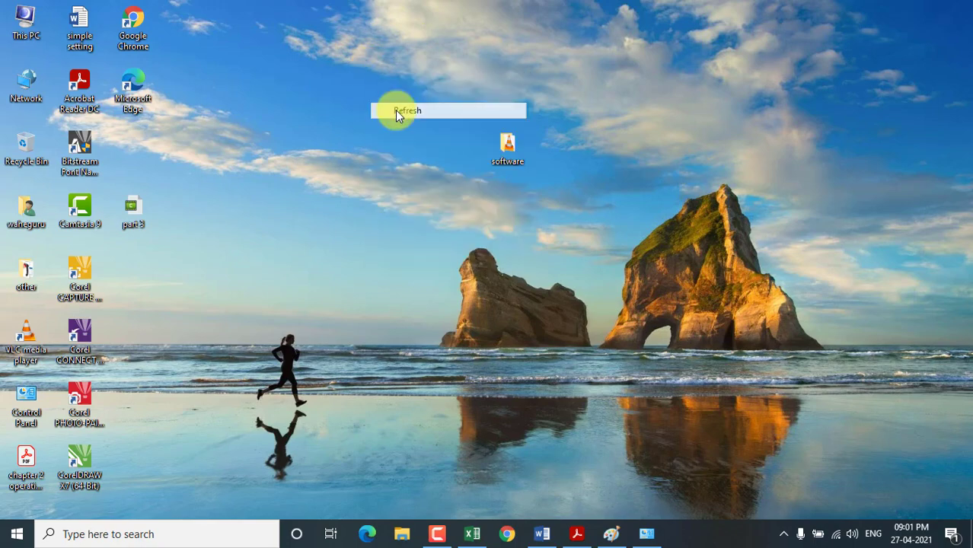
Step: Remove the Microsoft Print to PDF printer from Devices and Printers in Control Panel, and close the window
double_click(23, 403)
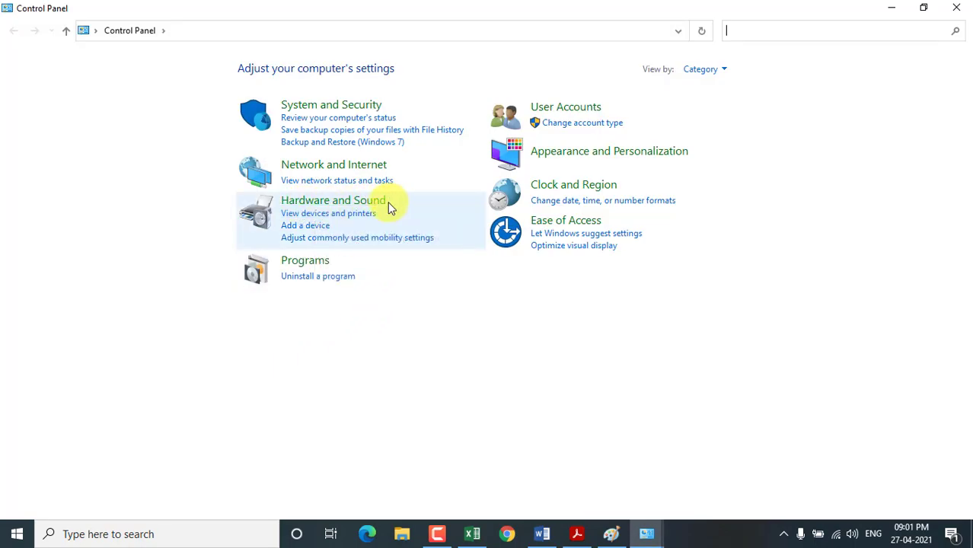
left_click(300, 215)
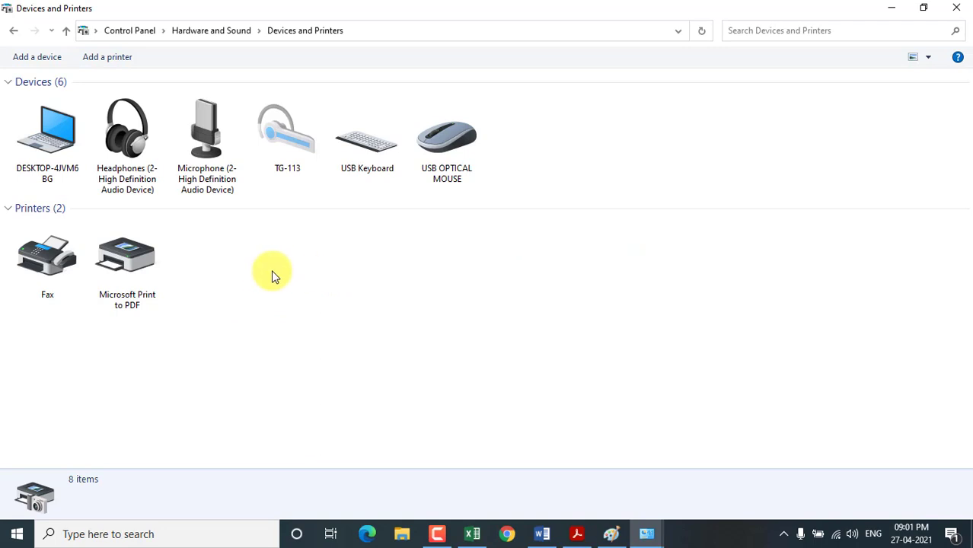
left_click(140, 268)
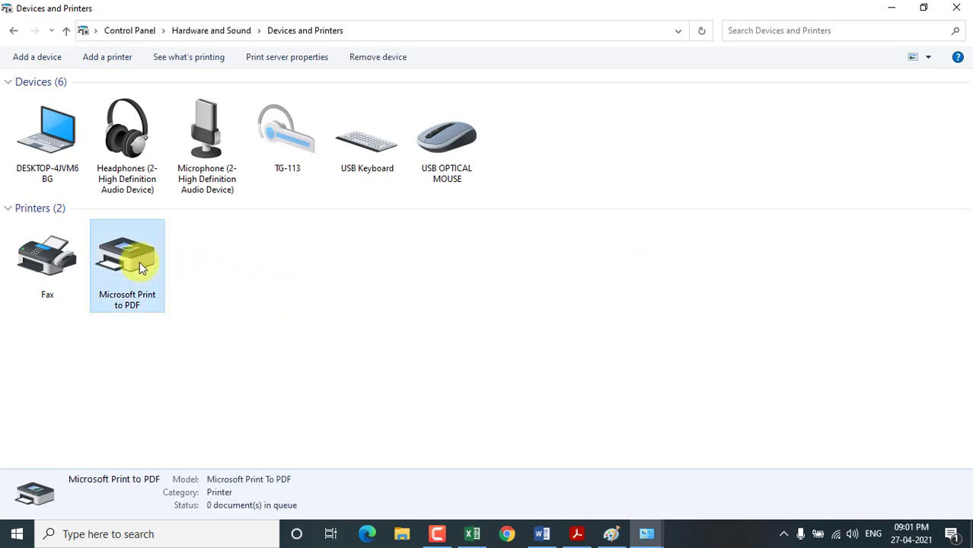
right_click(140, 268)
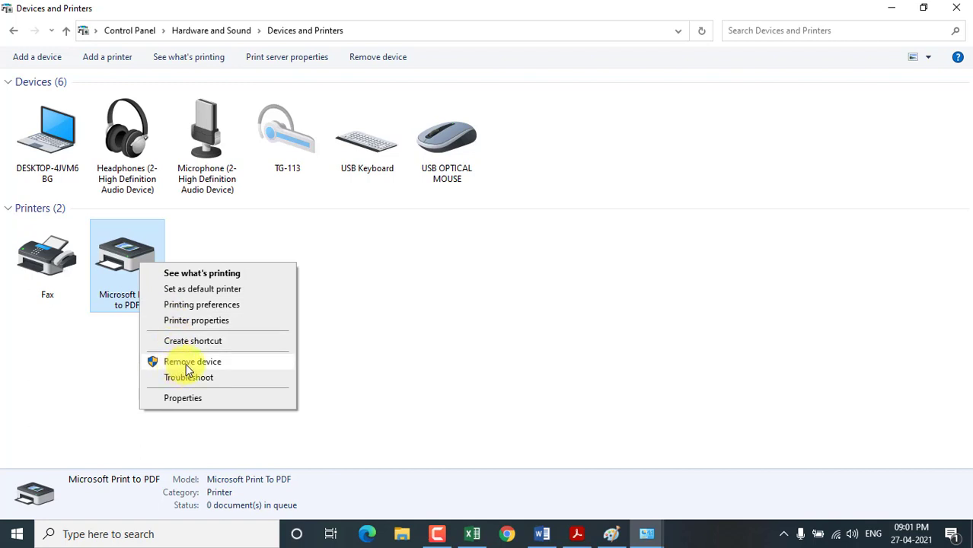
left_click(437, 300)
left_click(140, 266)
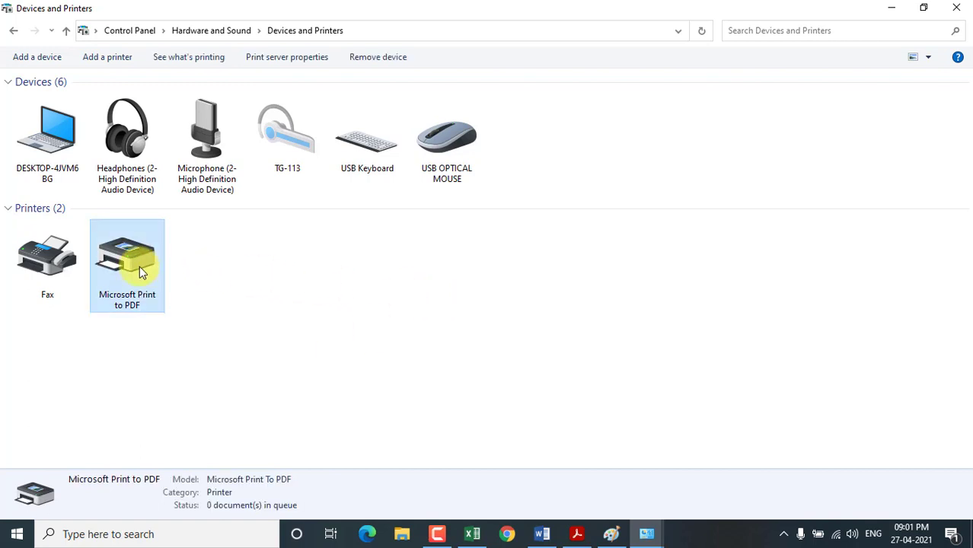
left_click(375, 57)
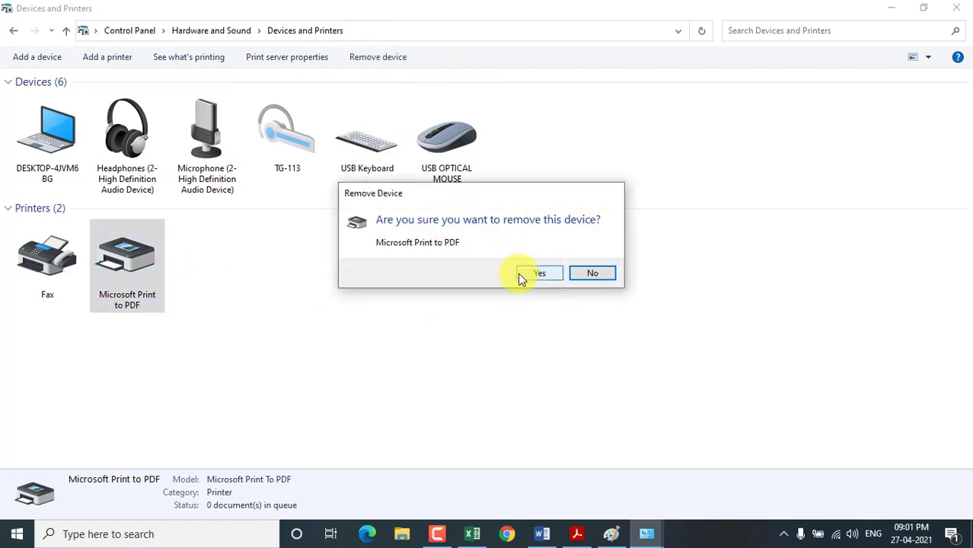
left_click(554, 279)
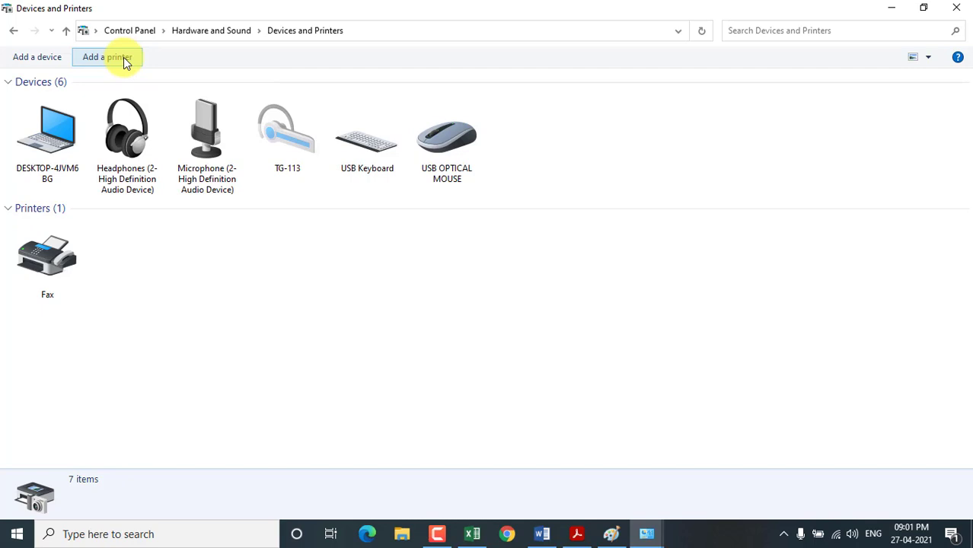
left_click(956, 8)
Step: Refresh the desktop twice
right_click(726, 99)
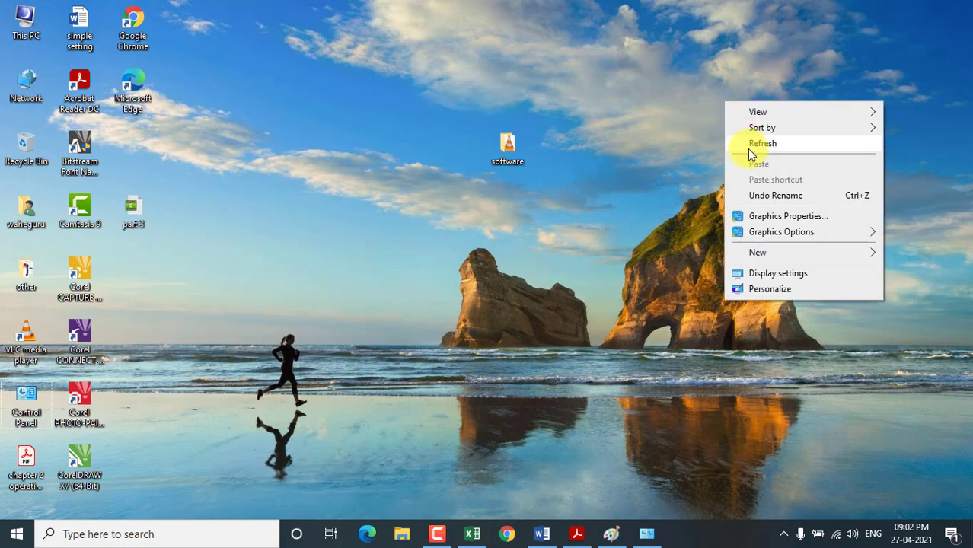
left_click(747, 144)
right_click(739, 94)
left_click(754, 135)
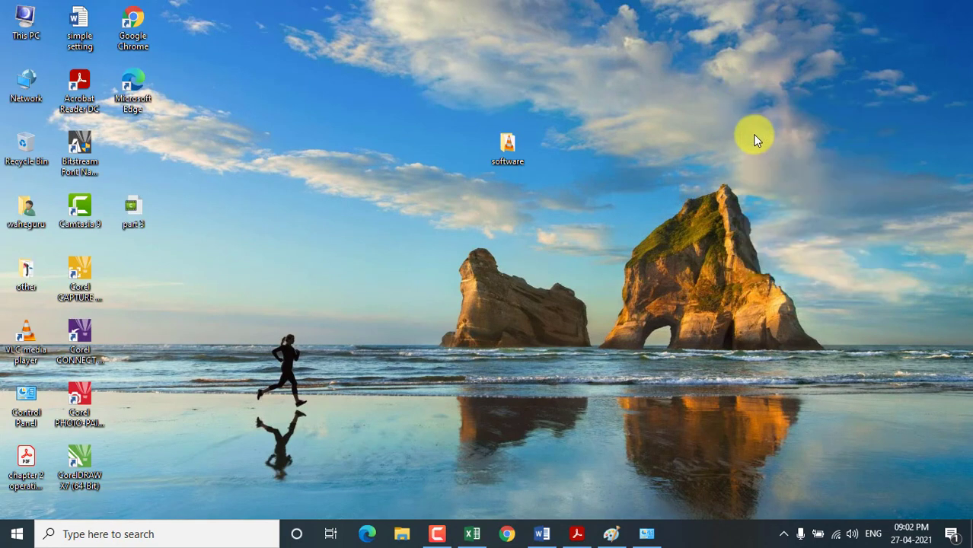
Step: Switch to the simple setting Word document, review its Common File Extension list, and minimize it
left_click(541, 534)
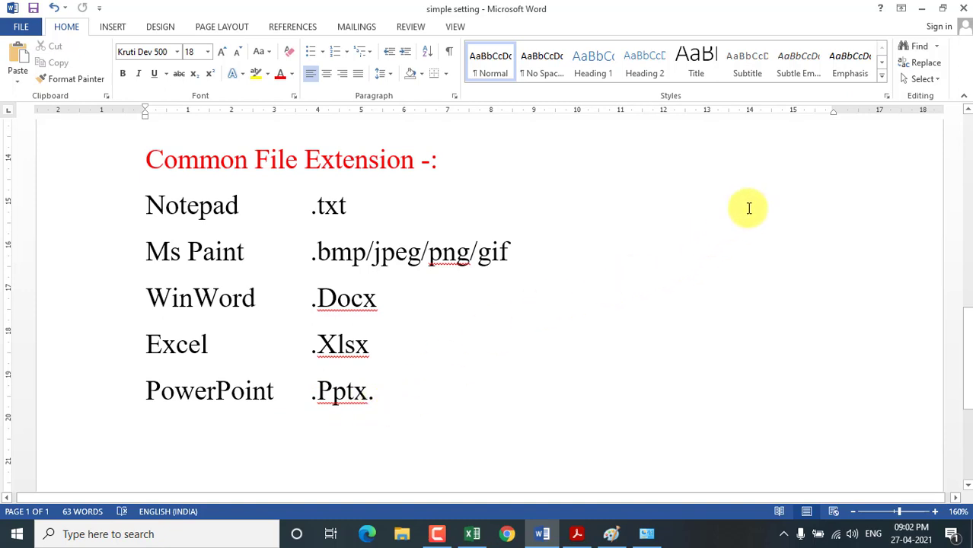
left_click(922, 9)
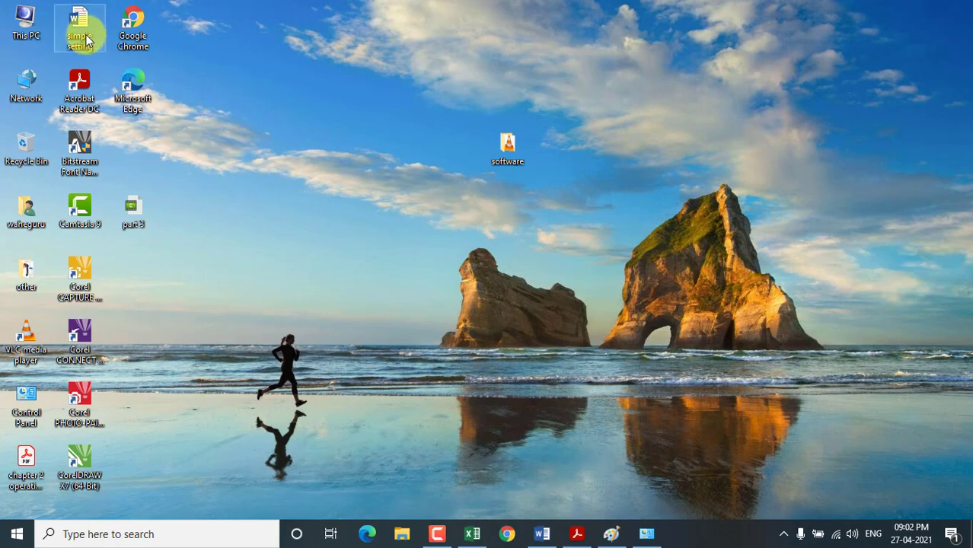
Step: Move the simple setting document to an empty area of the desktop and check its file type in its properties
left_click_drag(82, 28, 405, 49)
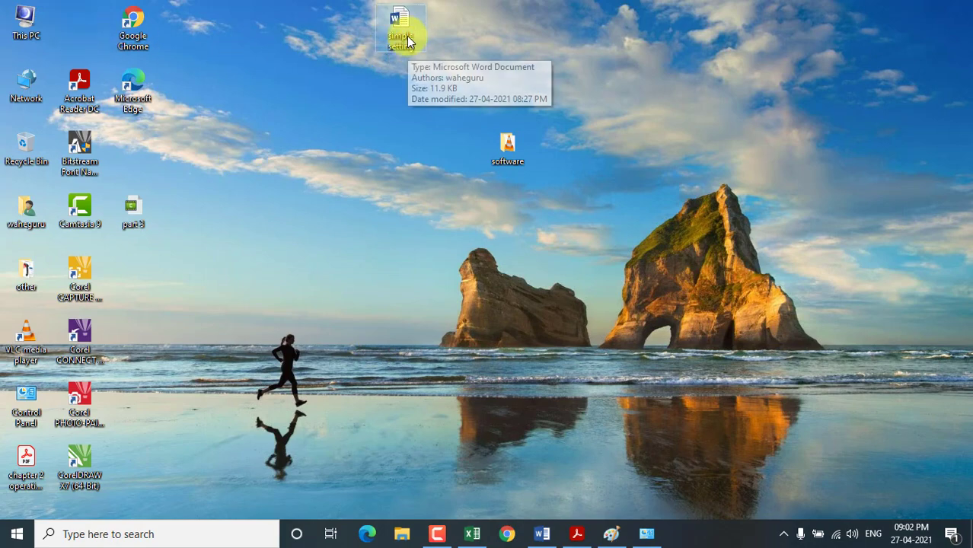
right_click(408, 18)
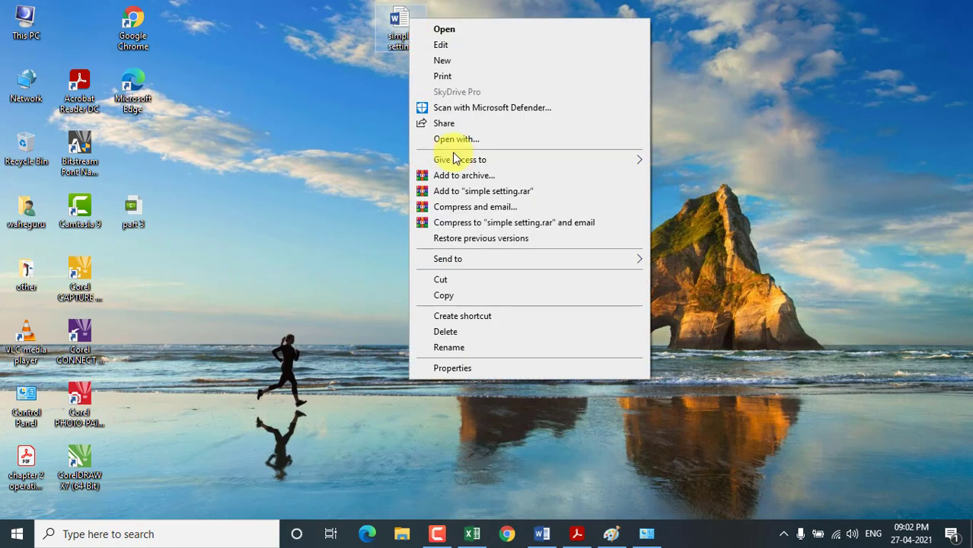
left_click(470, 367)
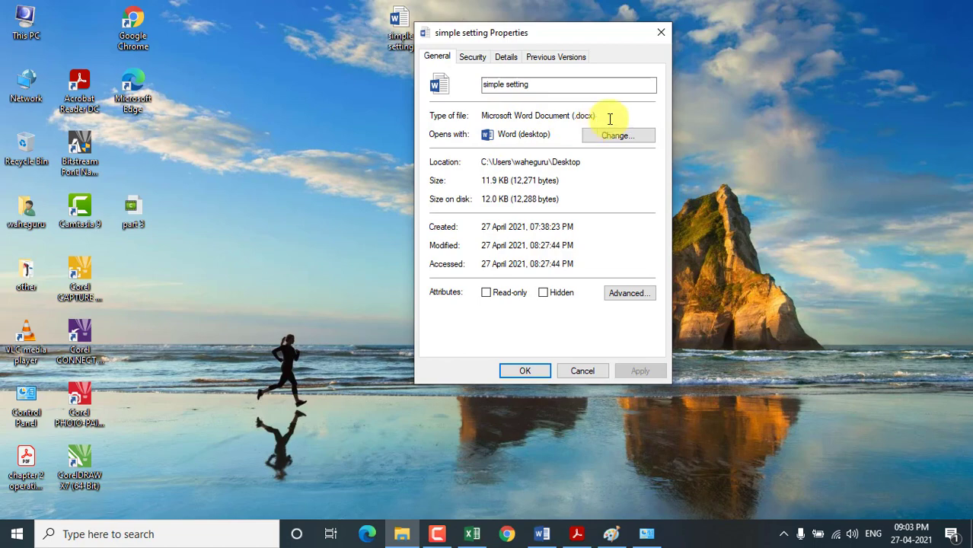
left_click(667, 33)
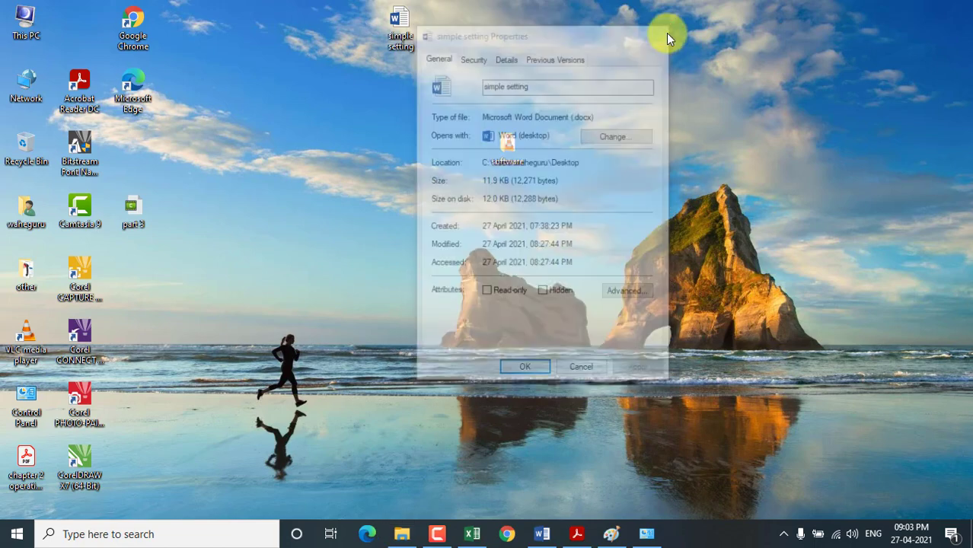